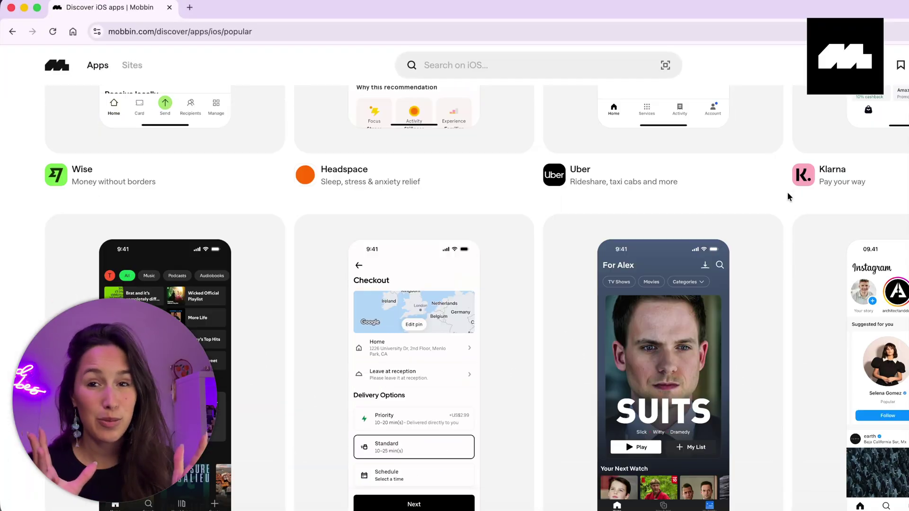
Filter Mobbin screens to Subscription & Paywall and switch the results to web apps
scroll(788, 192, up, 15)
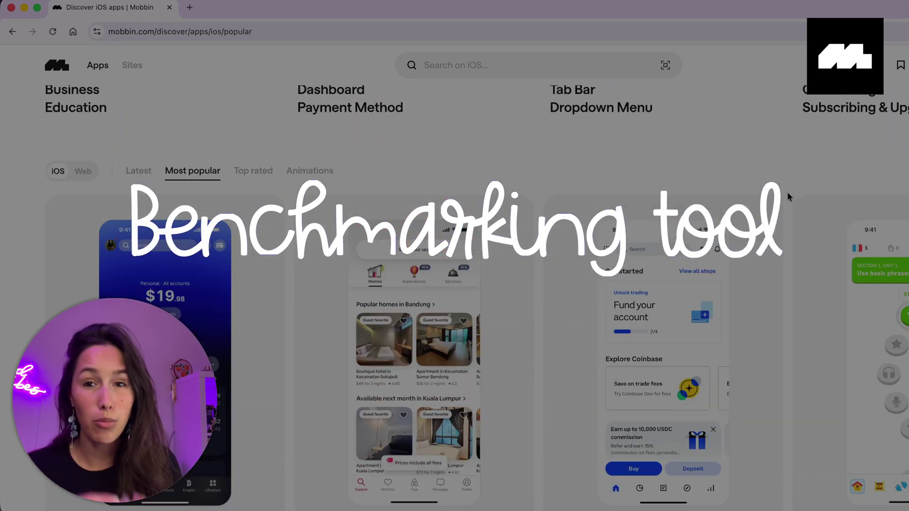
click(366, 169)
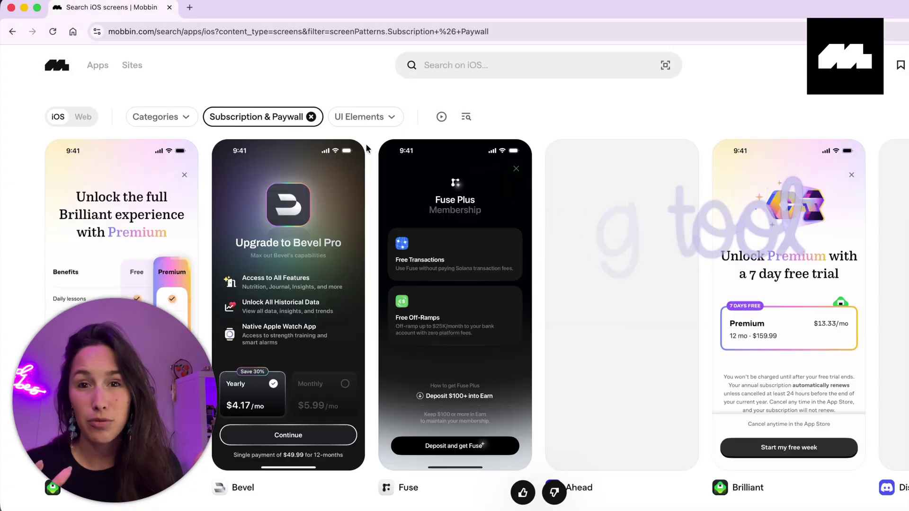
scroll(368, 150, down, 10)
scroll(383, 187, up, 10)
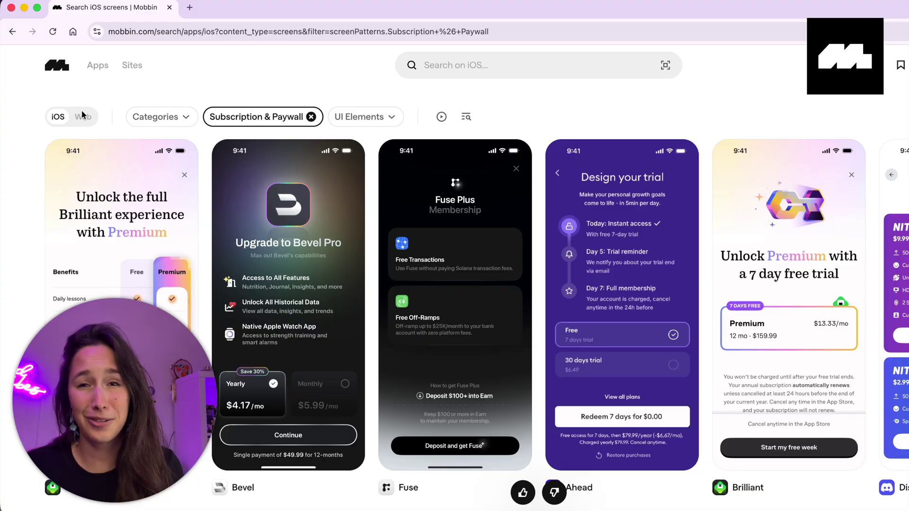
click(83, 116)
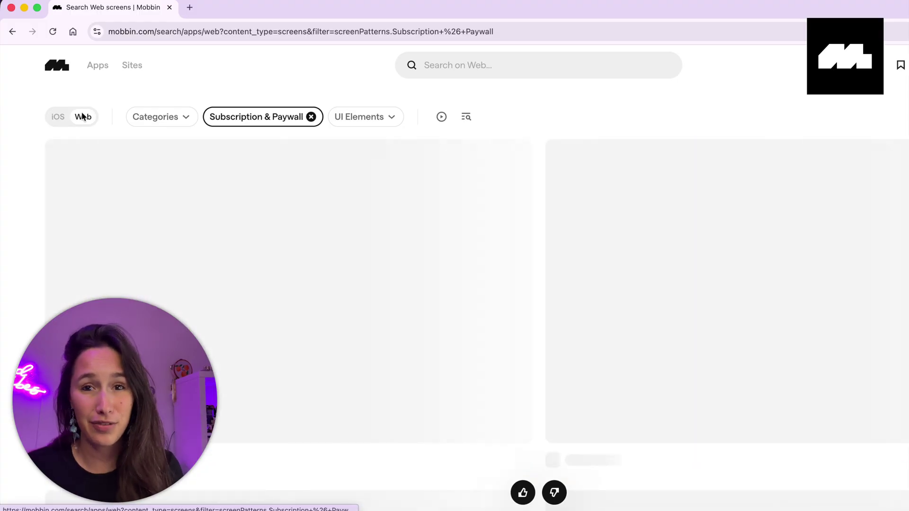
Replace the paywall filter with the Education category for web apps
scroll(29, 164, down, 5)
scroll(26, 165, down, 5)
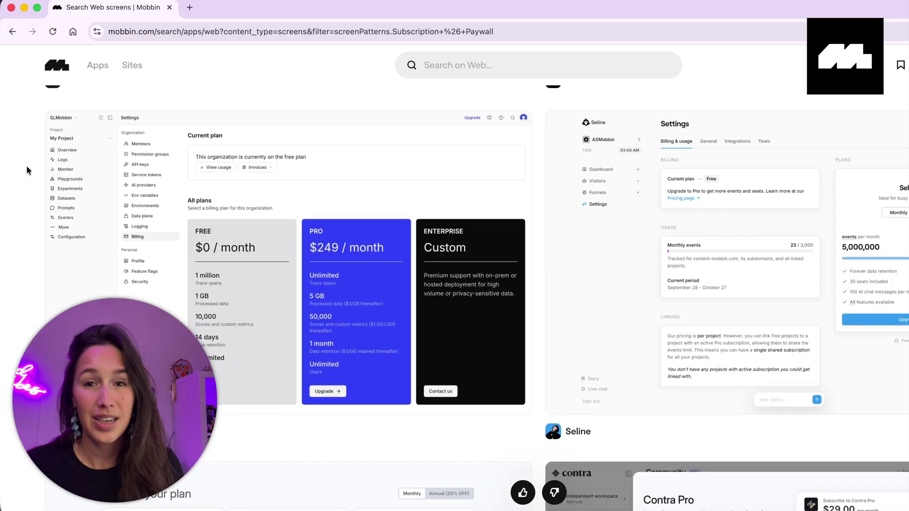
scroll(27, 166, up, 10)
click(310, 116)
click(159, 116)
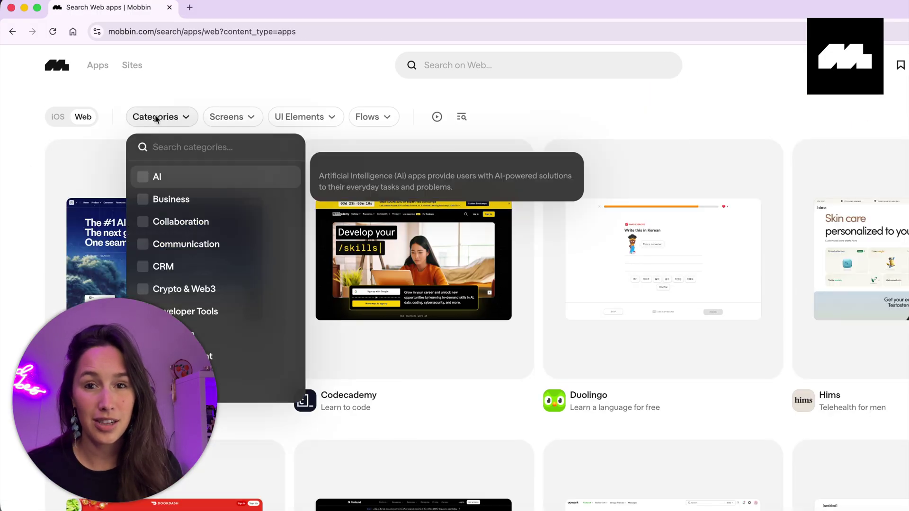
click(170, 334)
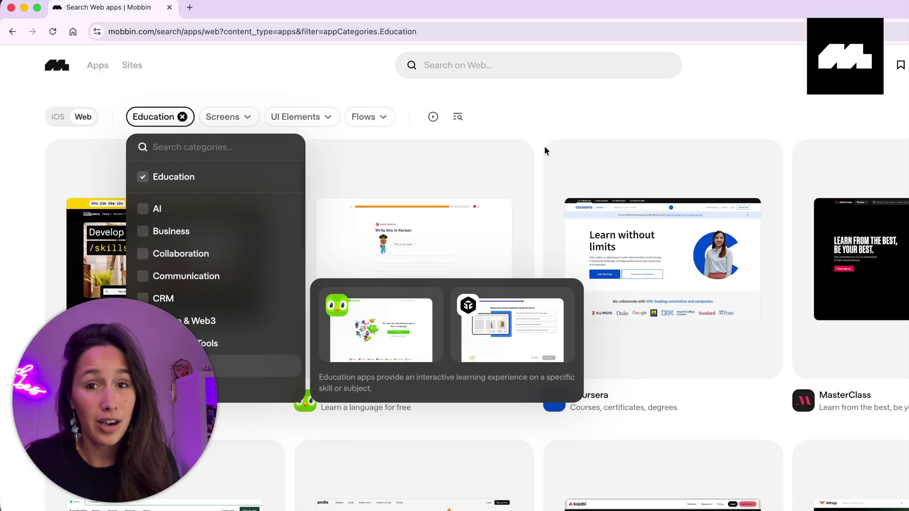
Preview Coursera, then switch the Education results to iOS and open Duolingo's screens
click(663, 265)
click(11, 33)
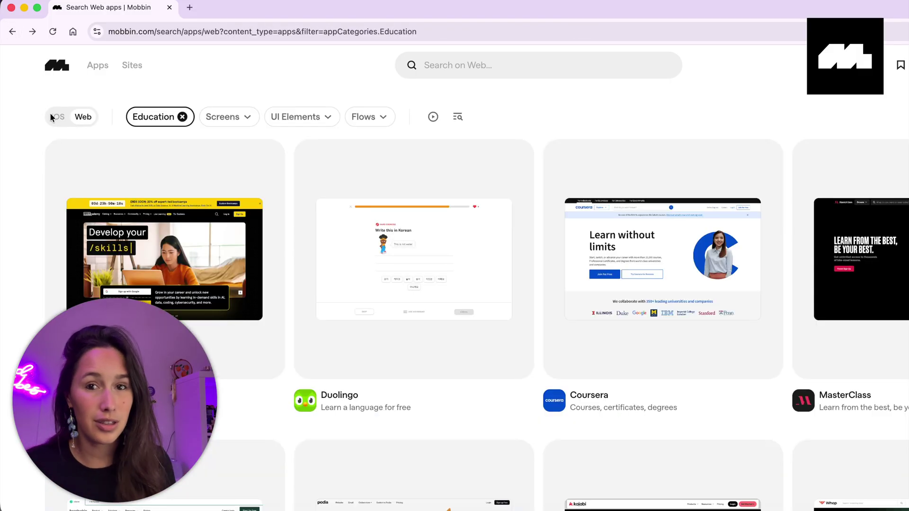
click(53, 116)
scroll(7, 199, down, 10)
scroll(7, 196, up, 5)
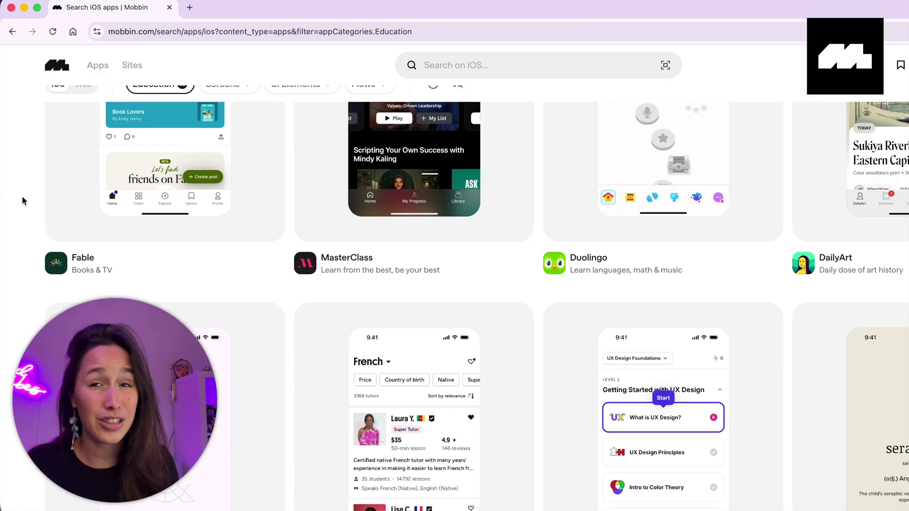
click(584, 258)
scroll(604, 264, down, 8)
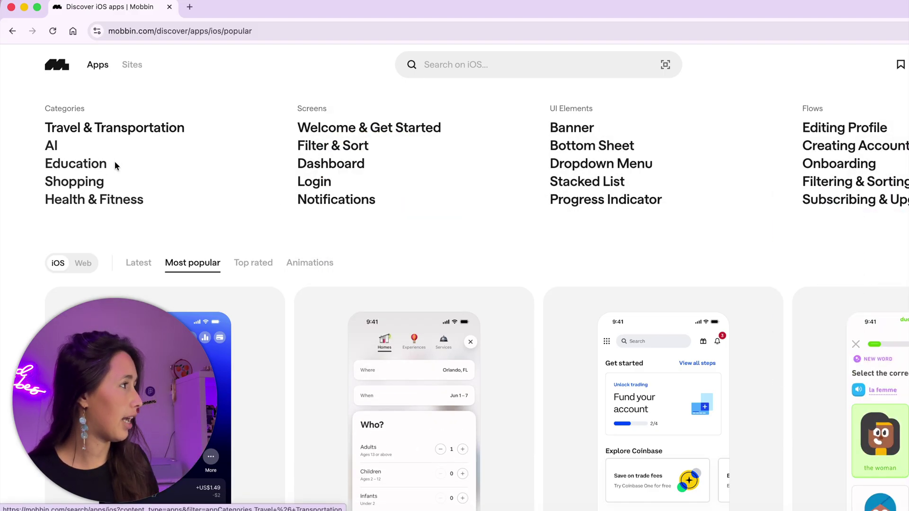
Filter iOS apps to Travel & Transportation and browse Tripsy, Grab, Rivian, Wanderlog and Turo
click(130, 138)
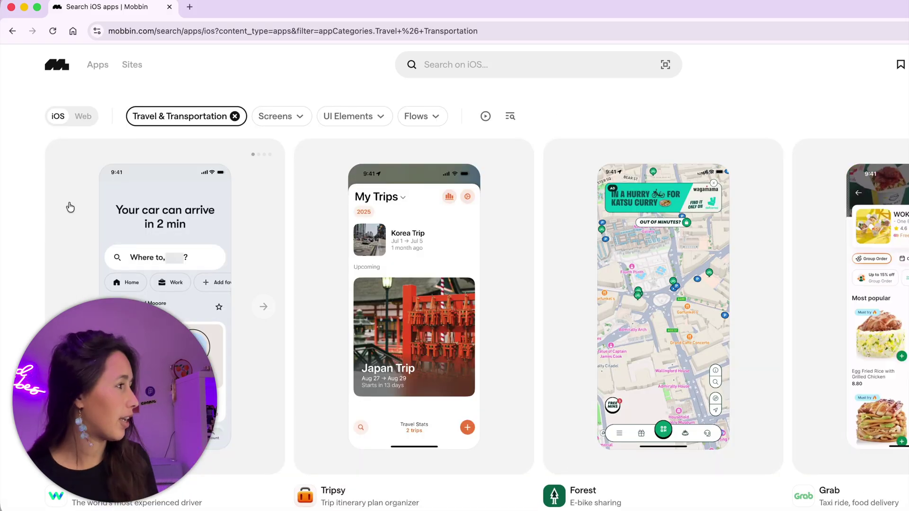
scroll(40, 228, down, 3)
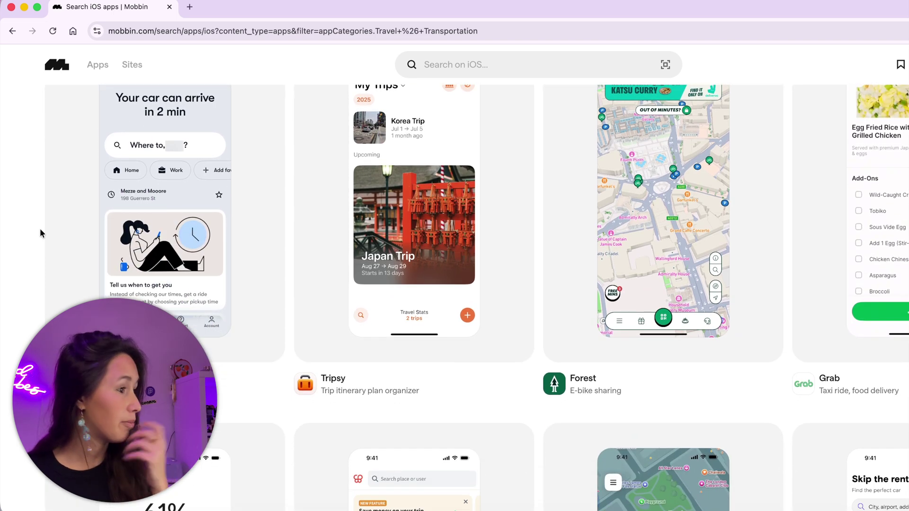
scroll(40, 230, down, 2)
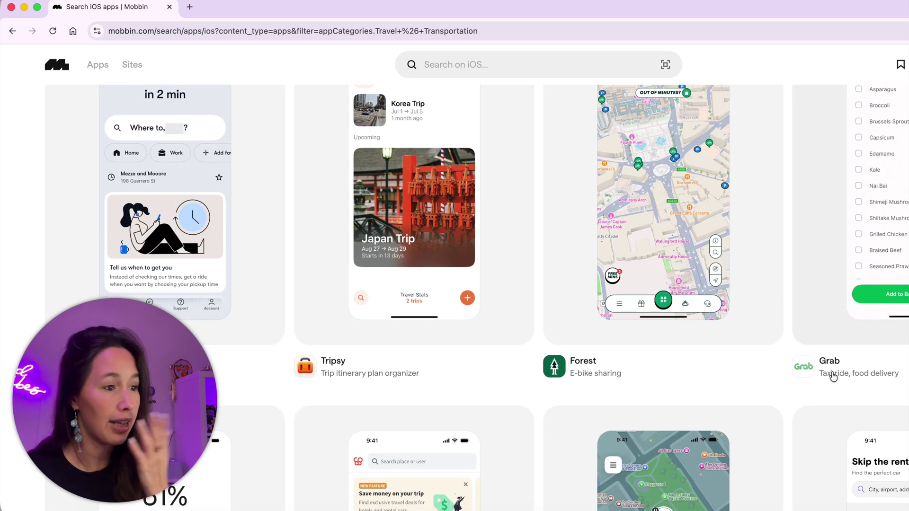
scroll(833, 376, down, 8)
scroll(560, 202, down, 6)
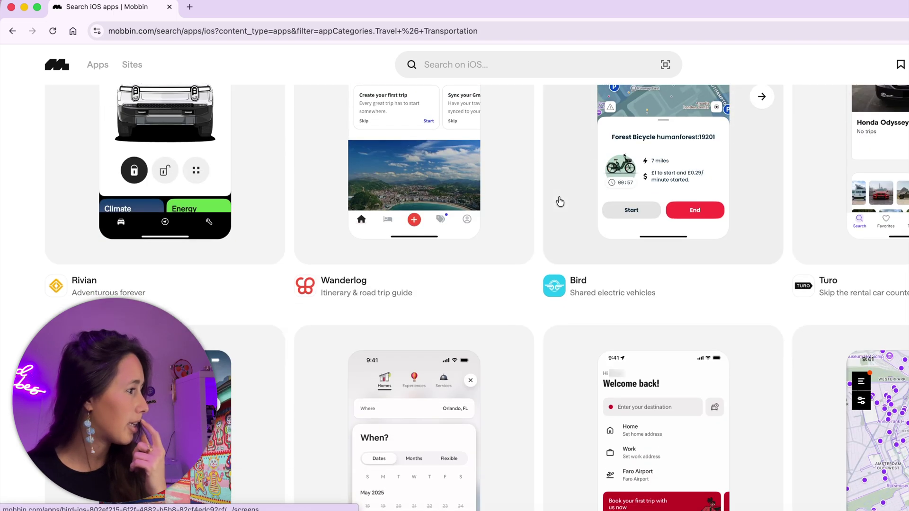
scroll(560, 202, up, 14)
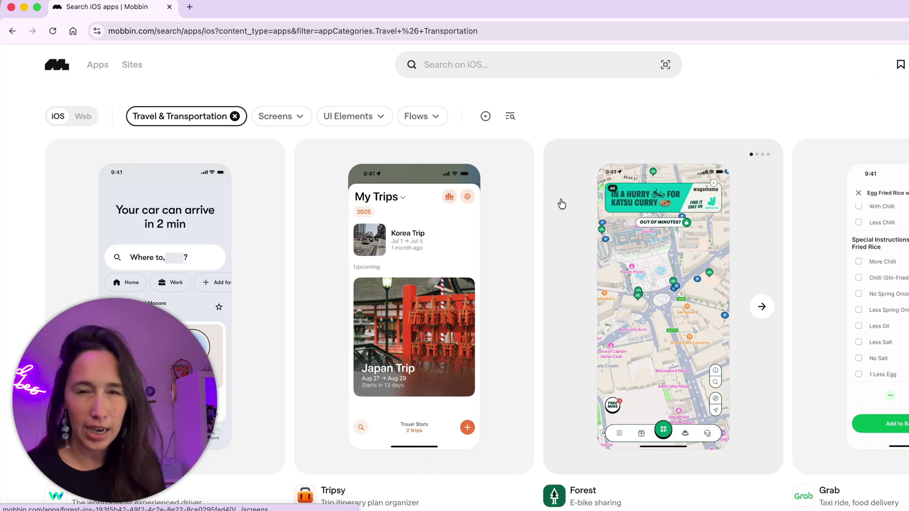
Clear the Travel & Transportation filter and search iOS screens for 'booking a flight'
click(235, 116)
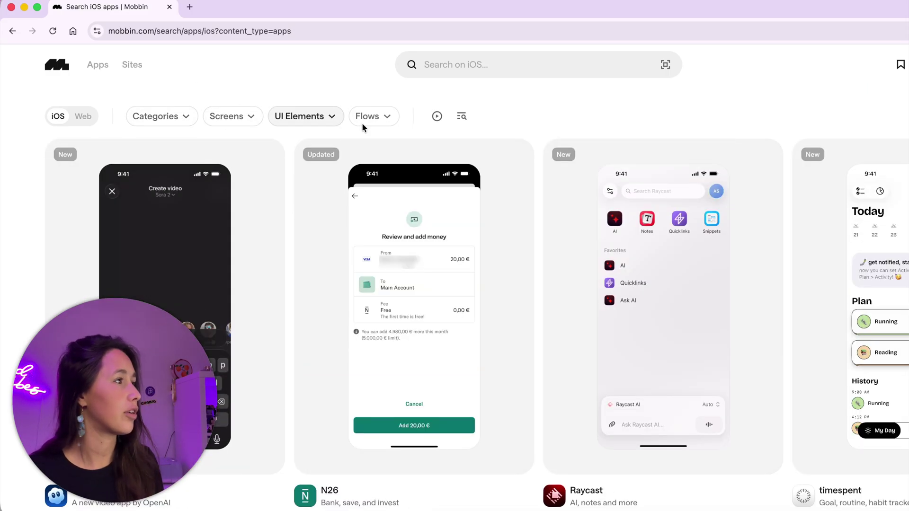
click(513, 68)
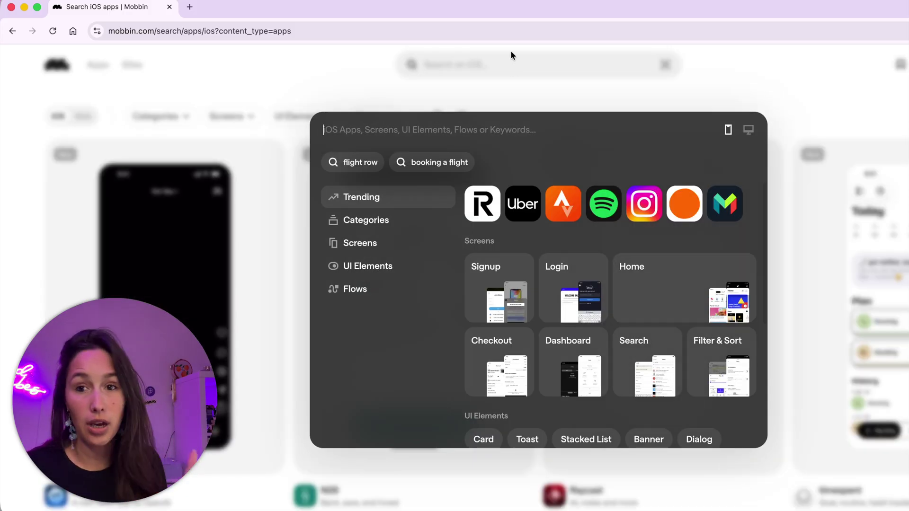
text(booking a f)
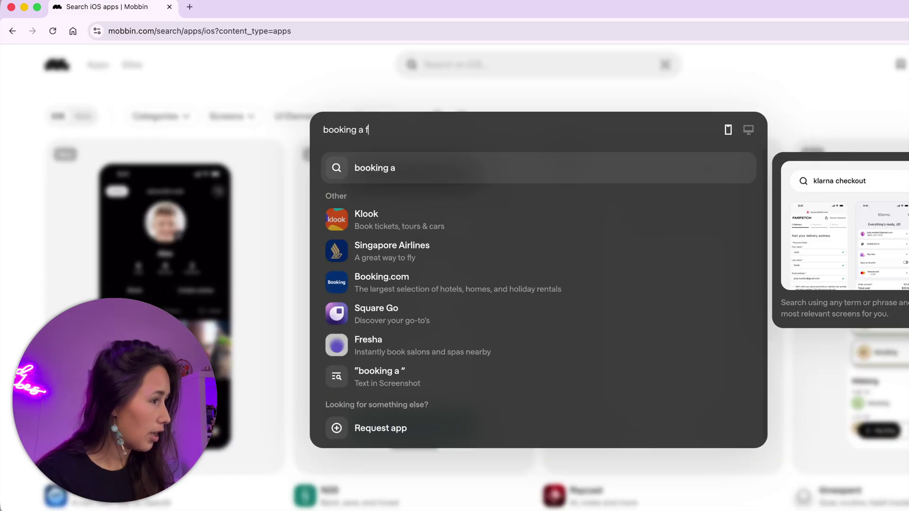
text(lighy)
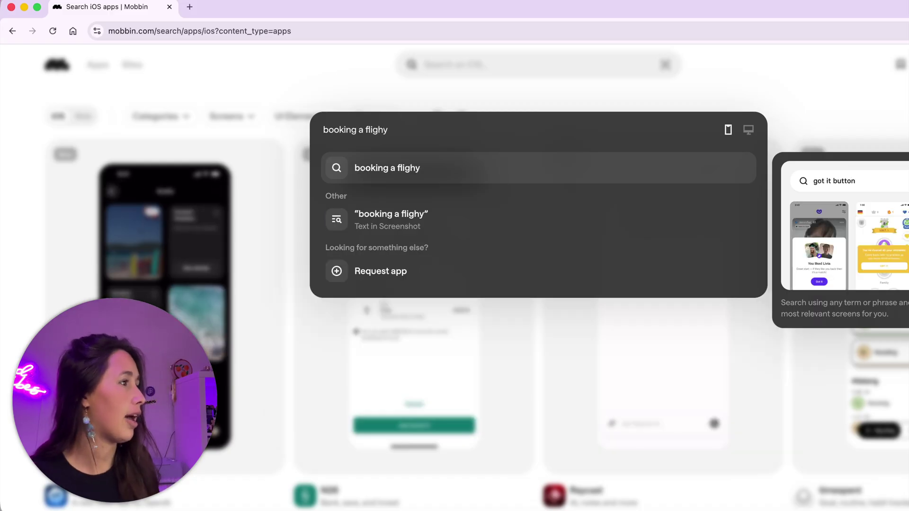
key(BackSpace)
text(t)
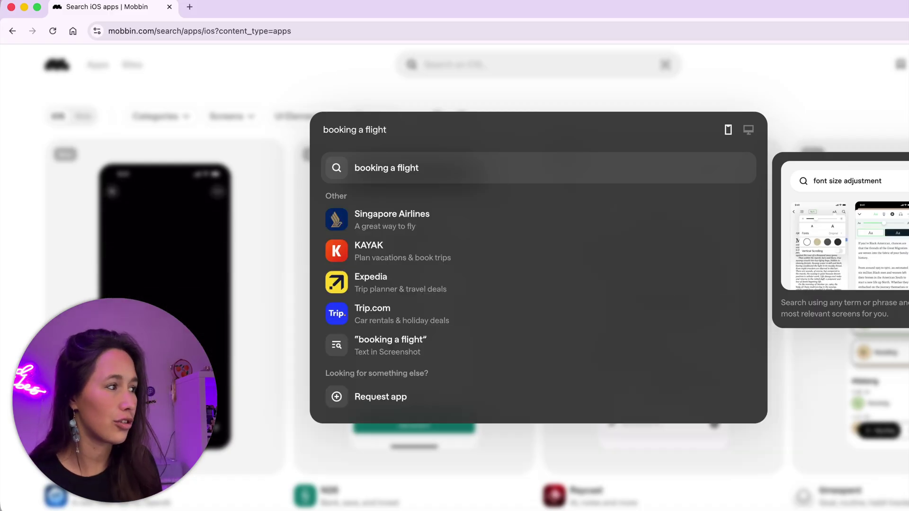
key(Escape)
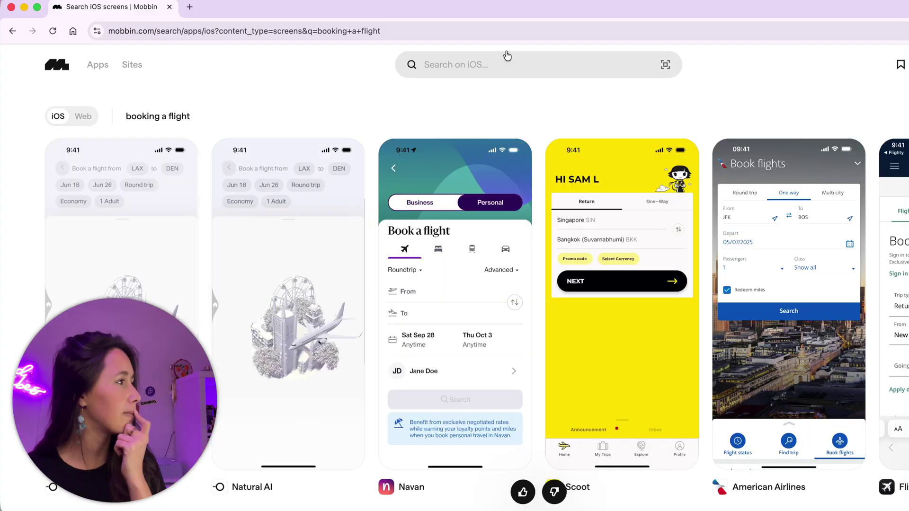
Scroll through the 'booking a flight' results to review the airline booking screens
scroll(371, 162, down, 4)
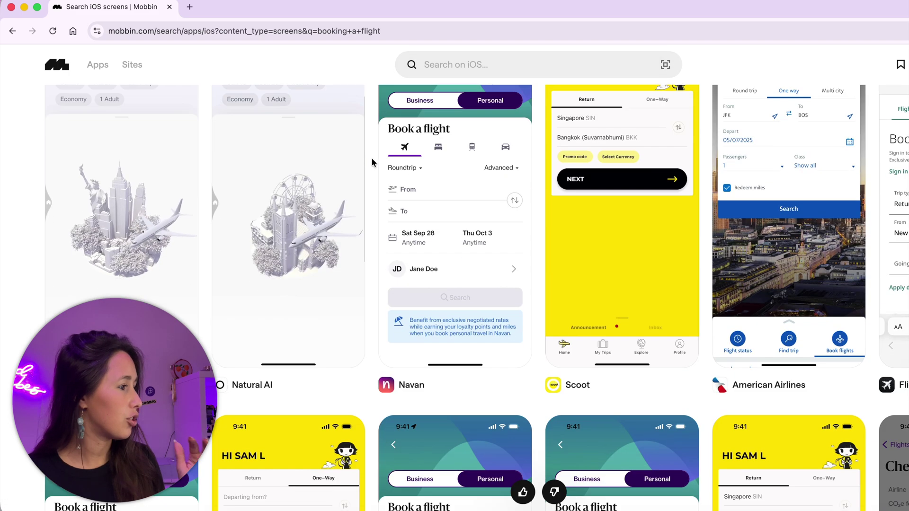
scroll(390, 293, down, 6)
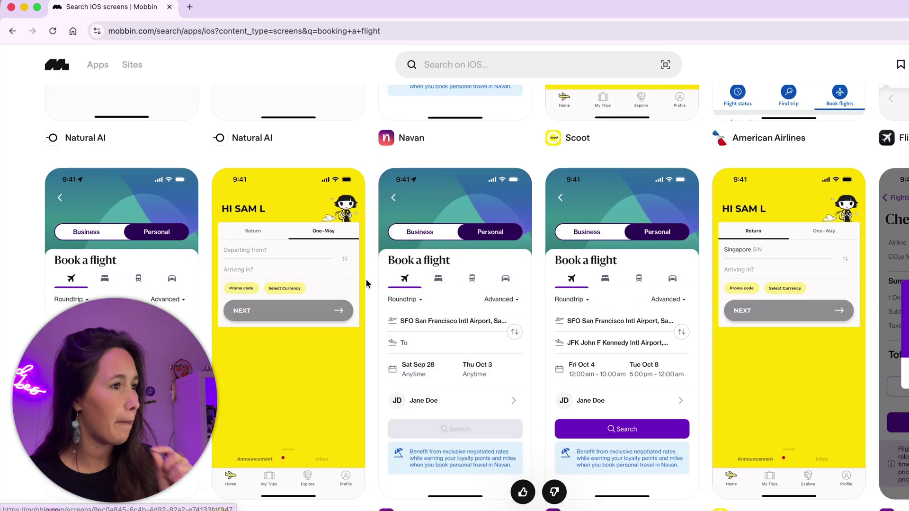
scroll(367, 283, down, 4)
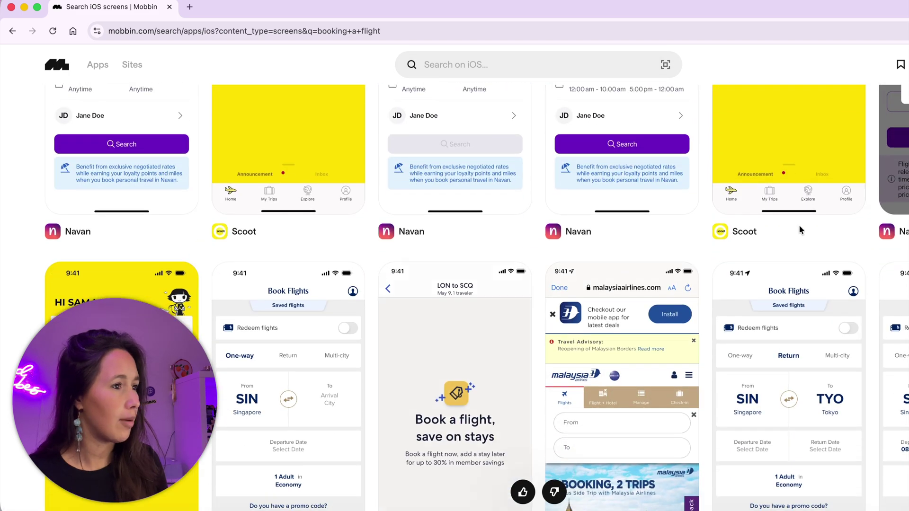
scroll(817, 226, up, 7)
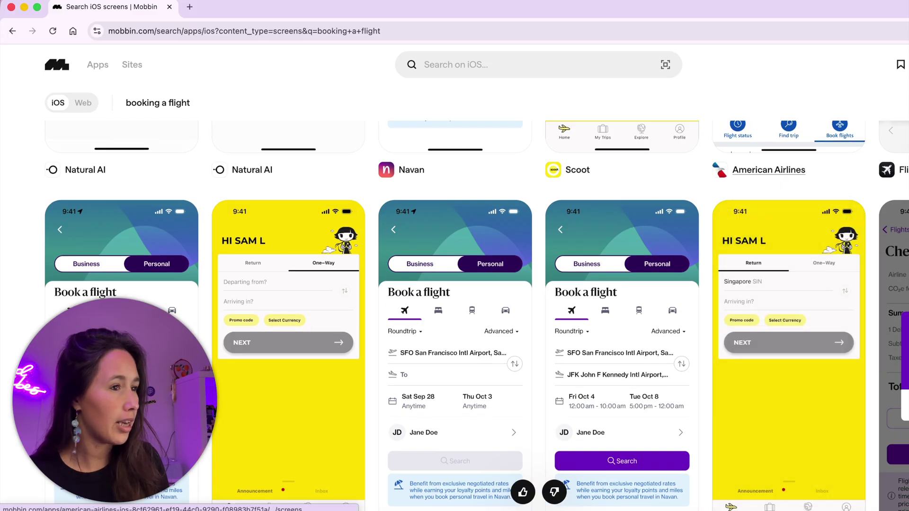
scroll(455, 284, down, 5)
scroll(767, 229, down, 2)
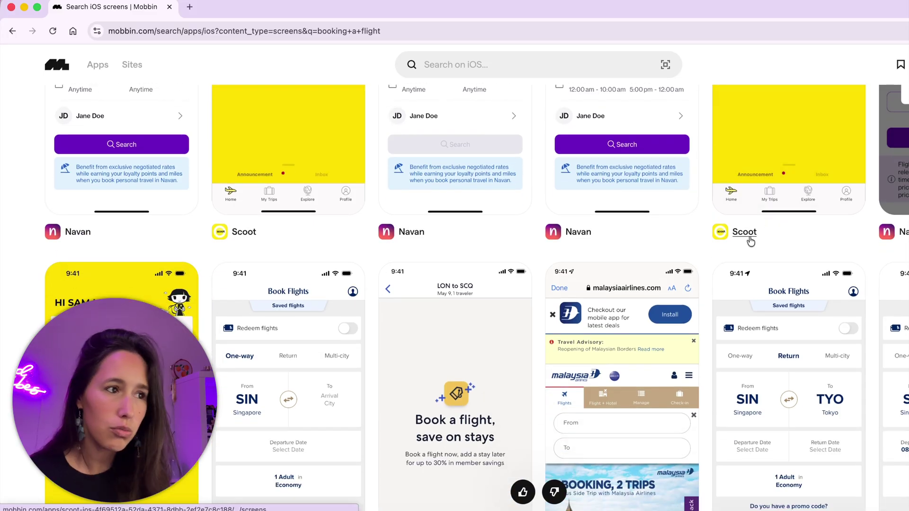
mouse_move(747, 237)
scroll(747, 237, down, 2)
scroll(750, 240, down, 4)
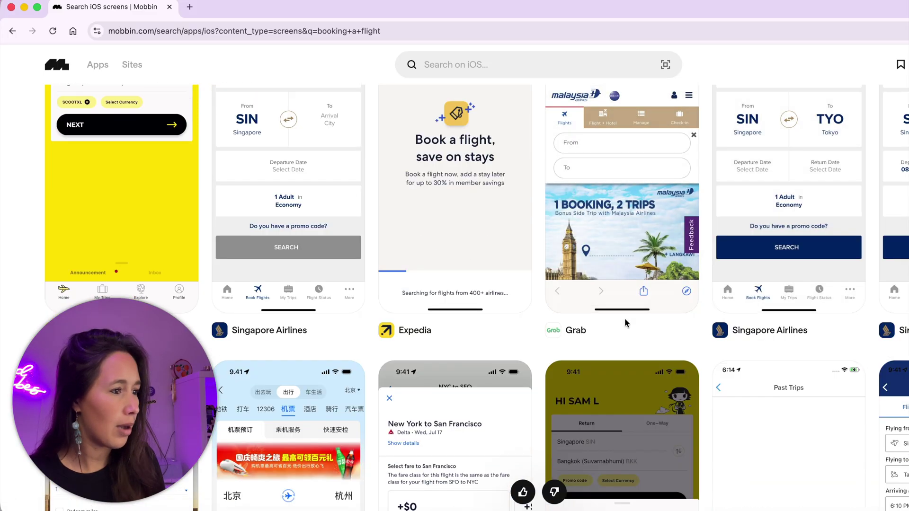
scroll(755, 327, down, 10)
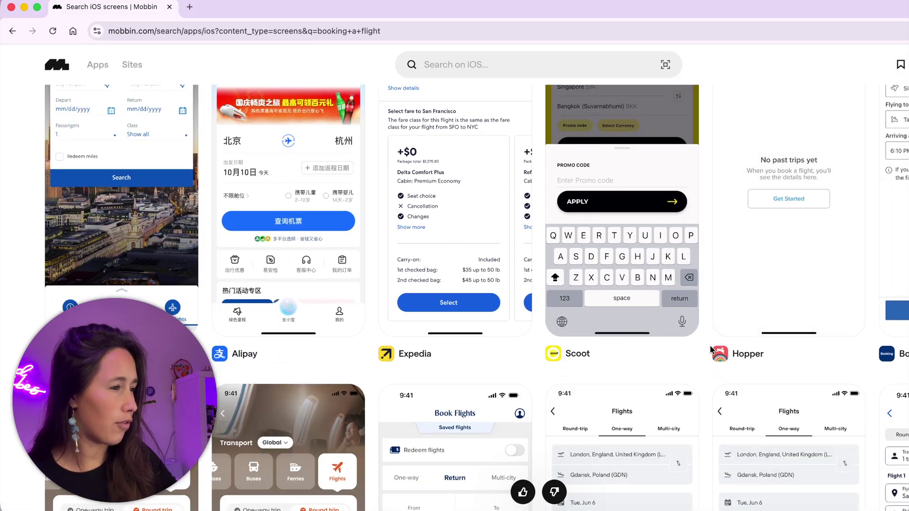
scroll(710, 345, down, 7)
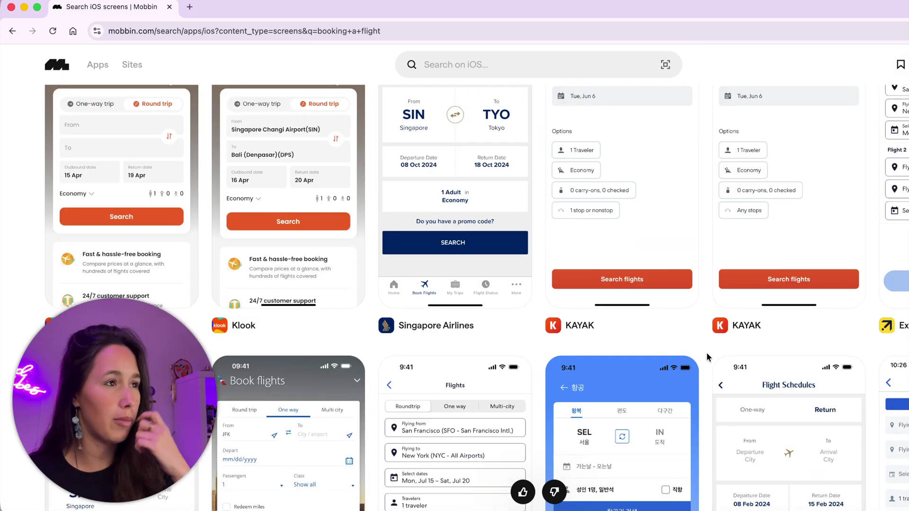
scroll(707, 350, up, 10)
scroll(720, 332, up, 2)
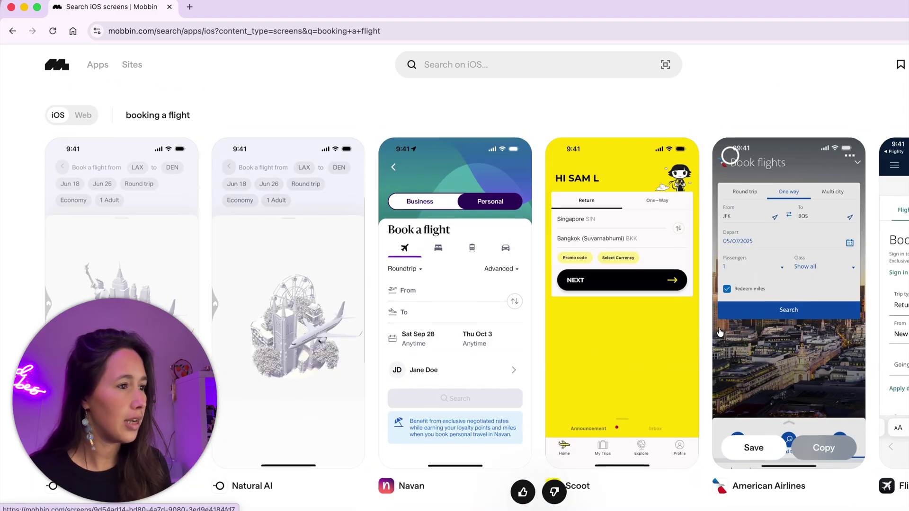
Select the American Airlines, Navan, Scoot and other booking screens, then copy them for Figma
click(732, 159)
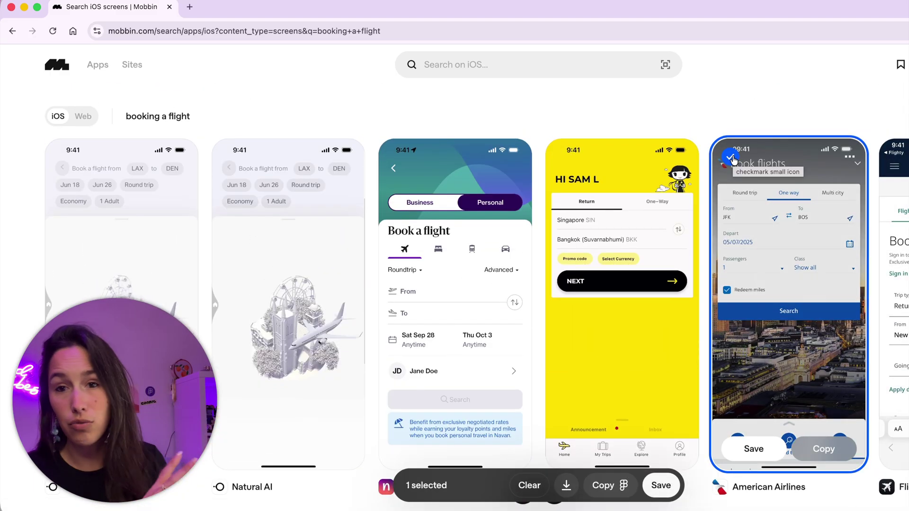
click(897, 158)
click(396, 157)
click(560, 160)
scroll(559, 164, down, 15)
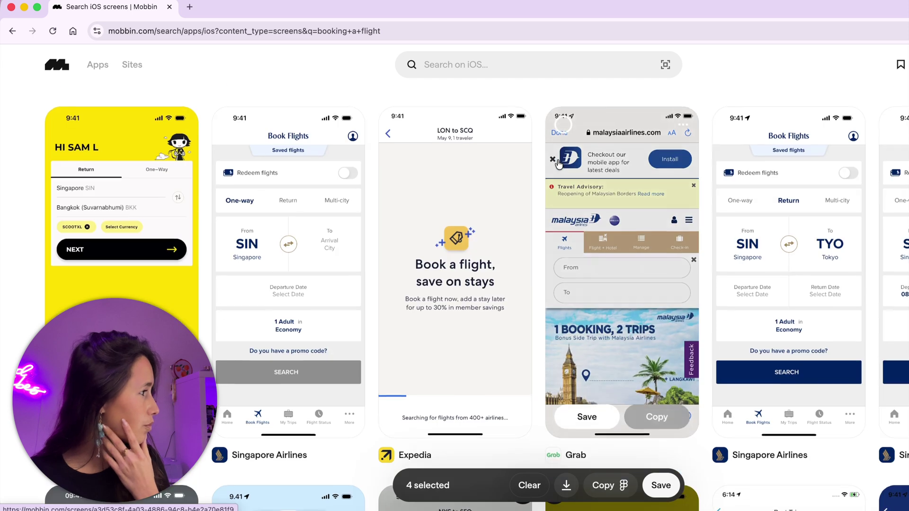
click(236, 128)
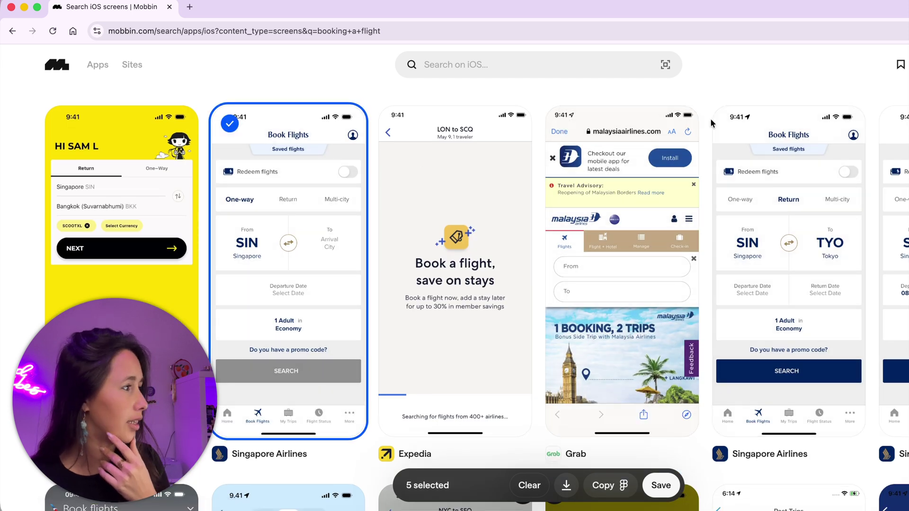
click(239, 131)
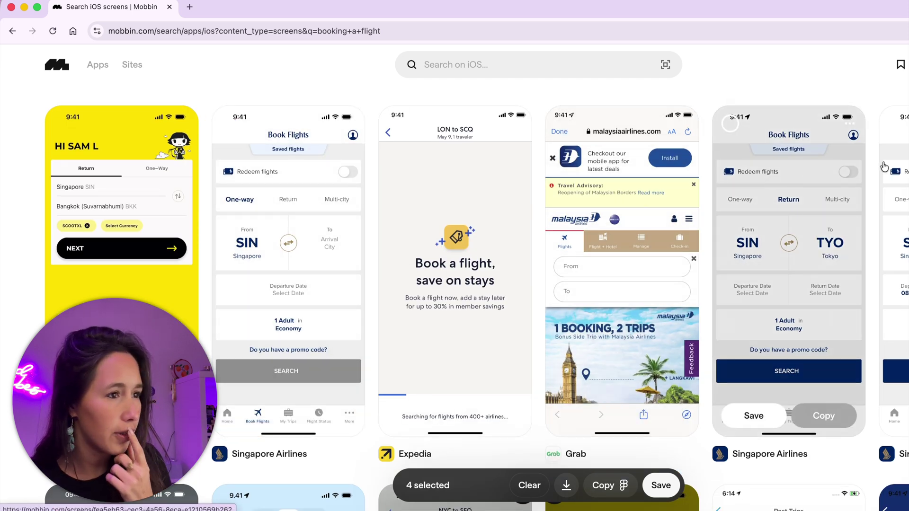
click(882, 140)
scroll(882, 140, down, 10)
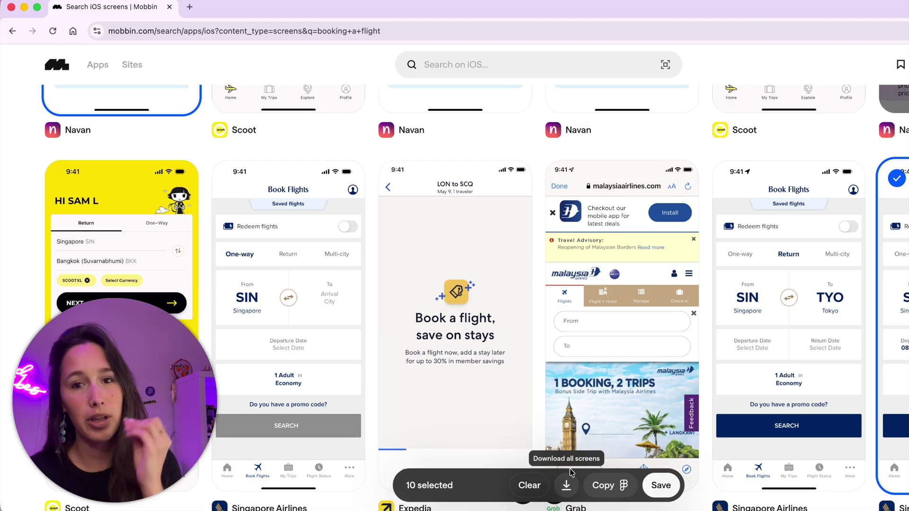
click(627, 485)
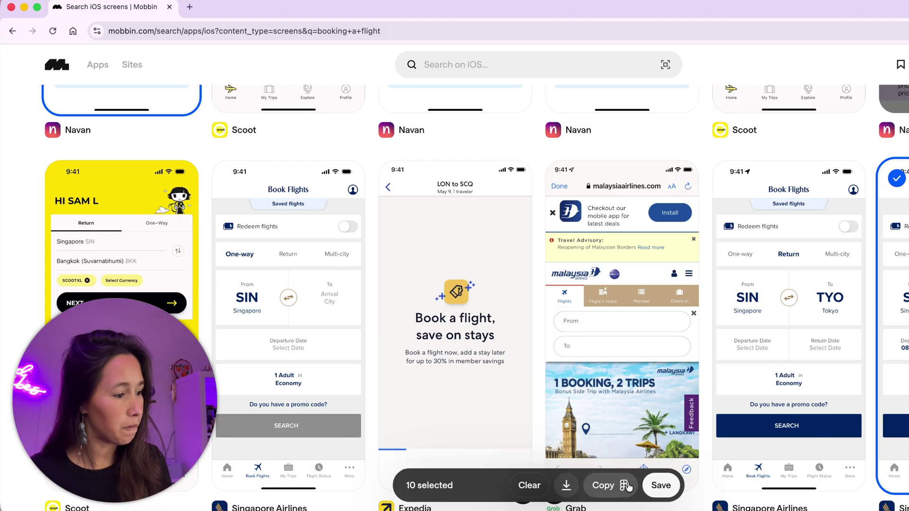
Switch to Figma and run the Mobbin plugin from the Plugins & widgets list
click(553, 509)
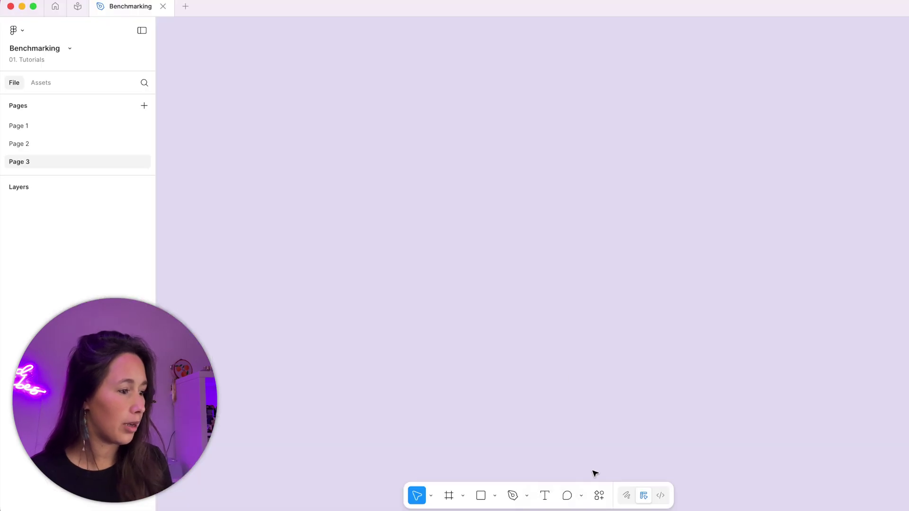
click(599, 495)
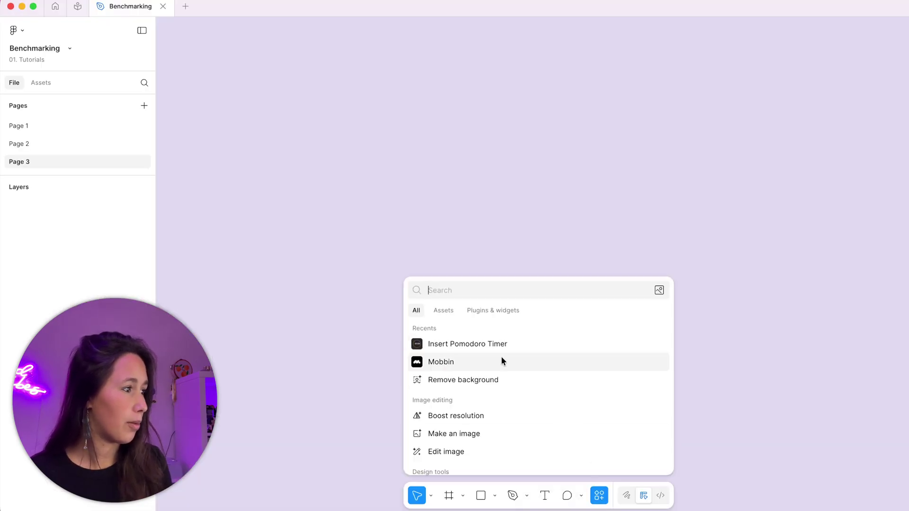
click(493, 310)
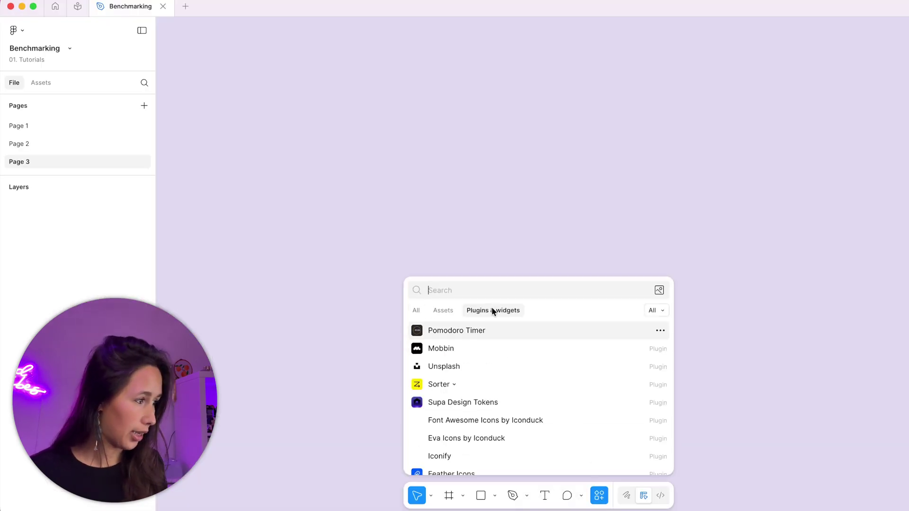
click(463, 350)
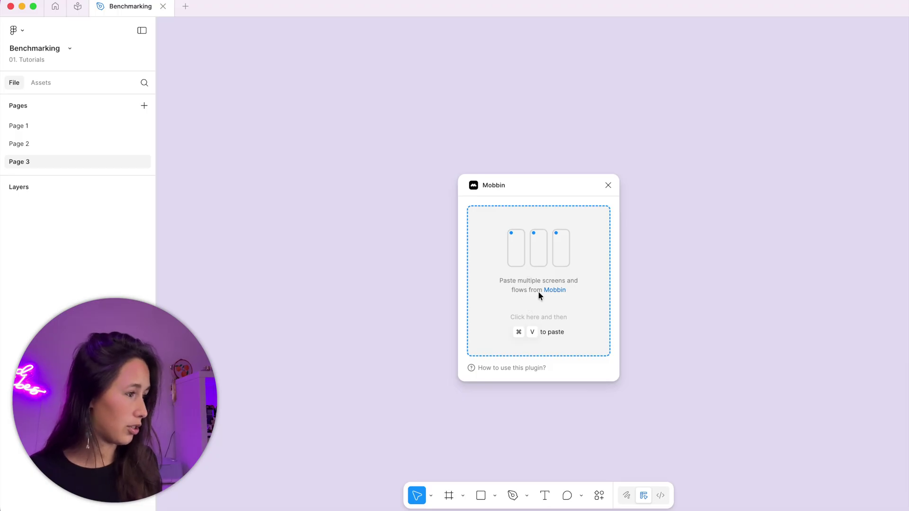
Paste the copied Mobbin screens onto Page 3, close the plugin and select them all
key(super+v)
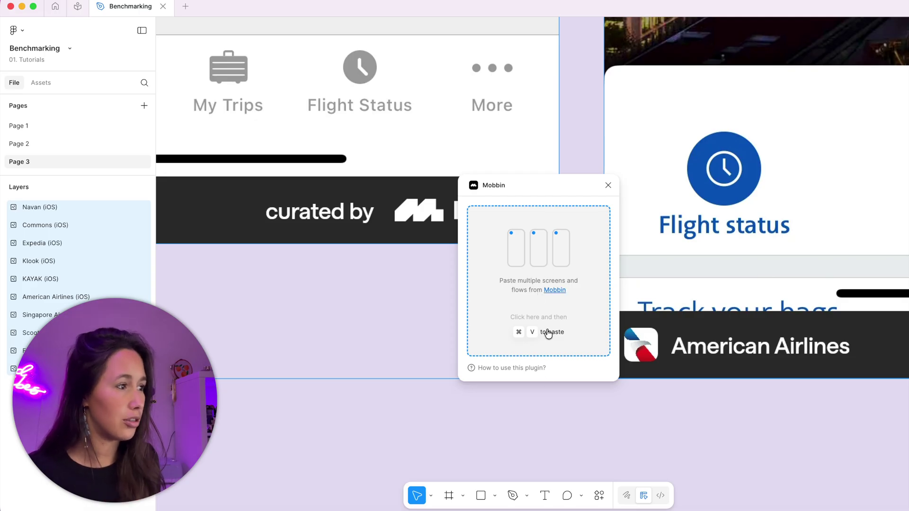
click(558, 432)
scroll(574, 278, down, 5)
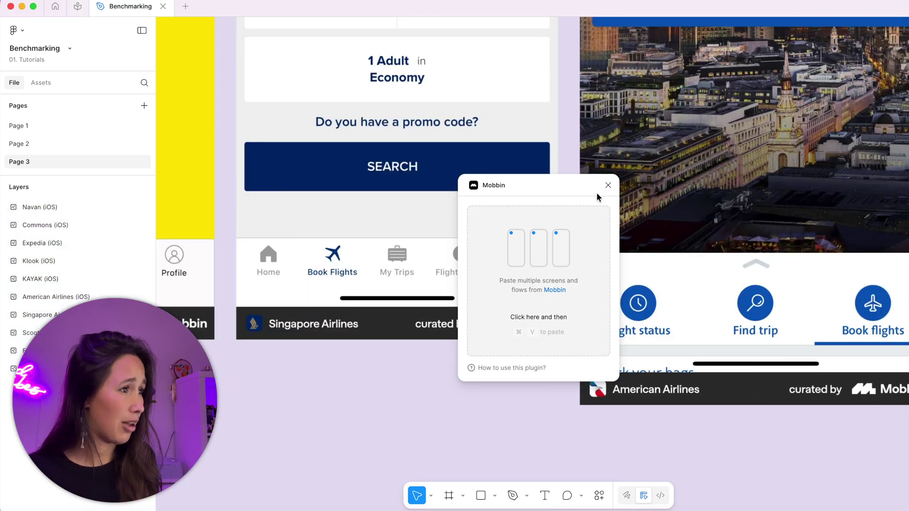
click(608, 185)
scroll(605, 200, down, 3)
scroll(604, 199, down, 5)
scroll(574, 270, right, 2)
drag(861, 252, 404, 249)
scroll(443, 210, up, 5)
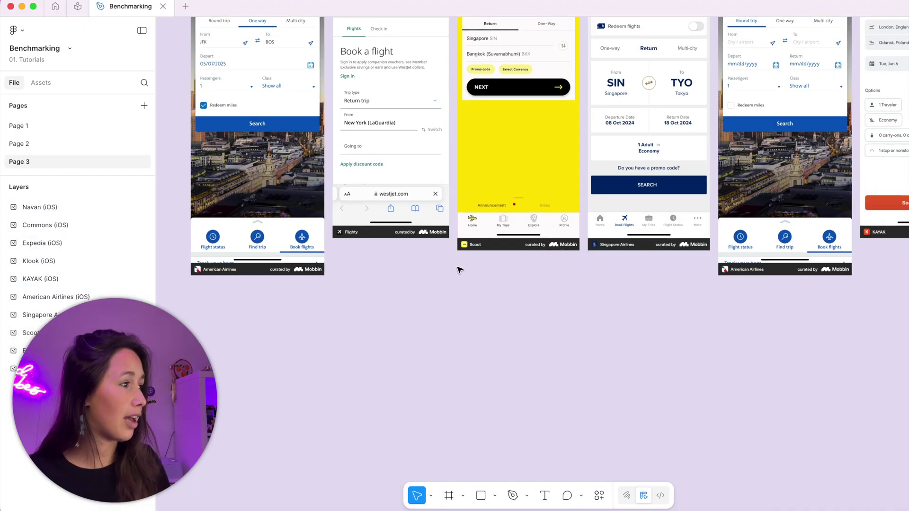
Resize all nine selected screens to a width of 390
scroll(457, 240, up, 4)
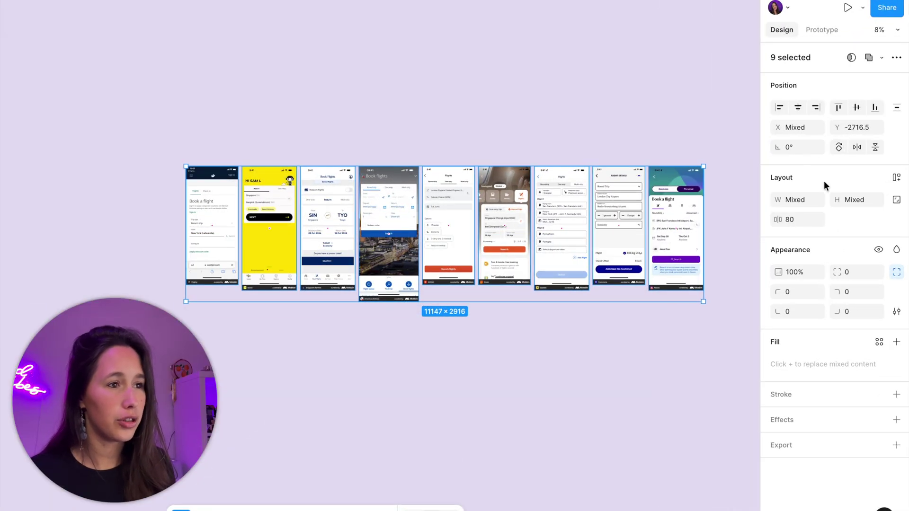
text(390)
key(Return)
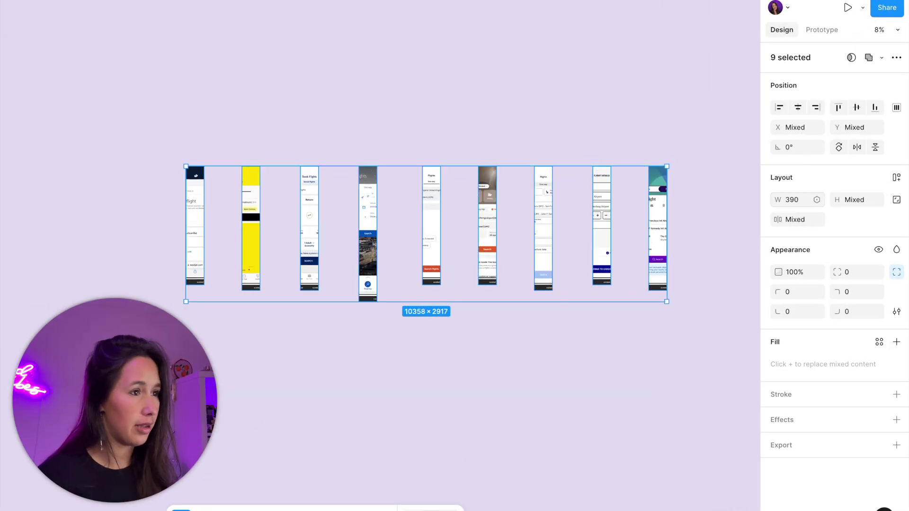
key(ctrl+z)
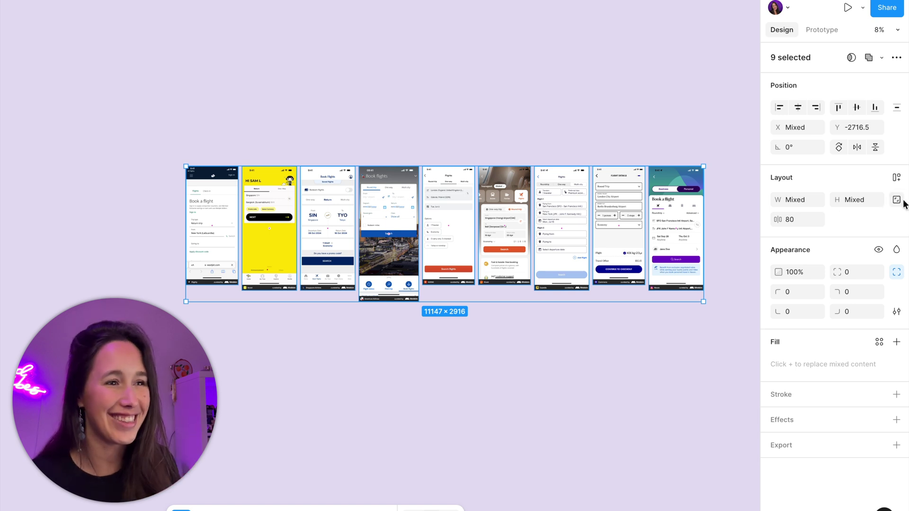
click(814, 199)
click(808, 200)
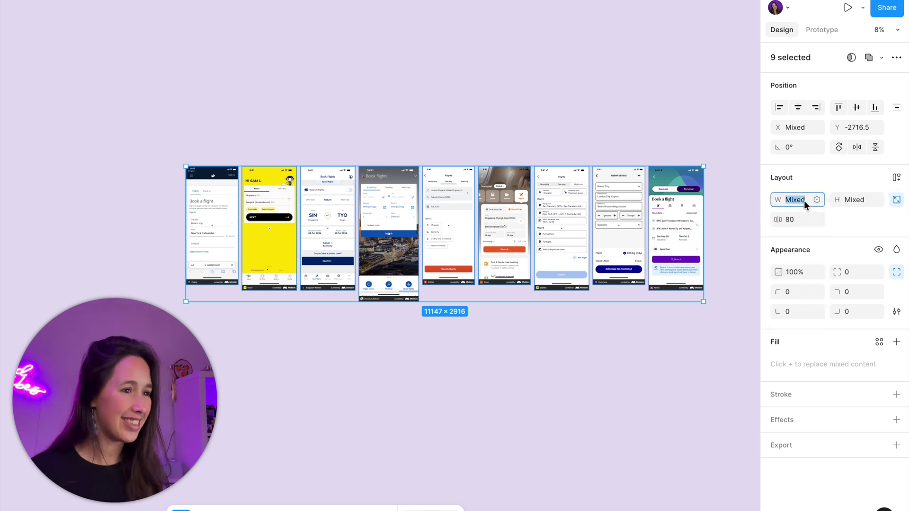
text(390)
key(Return)
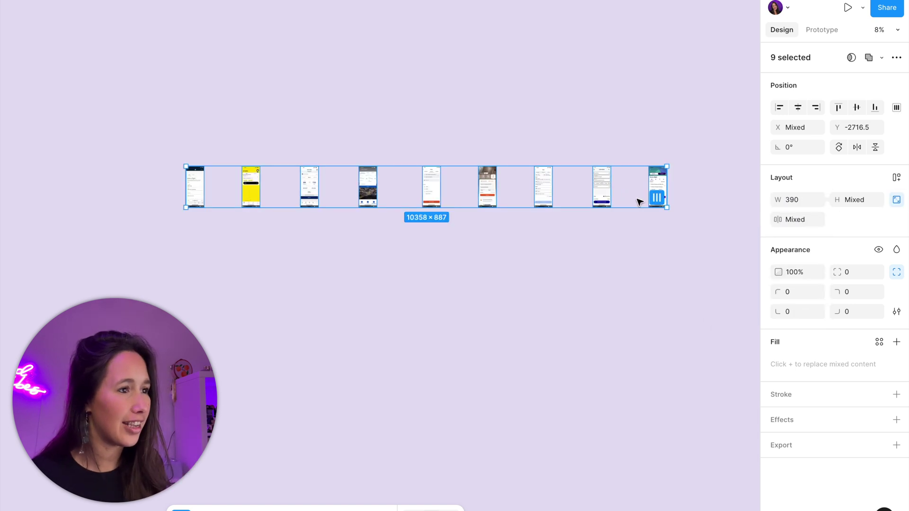
Tidy the screens into one row with 50 spacing and zoom to fit them
key(ctrl+alt+t)
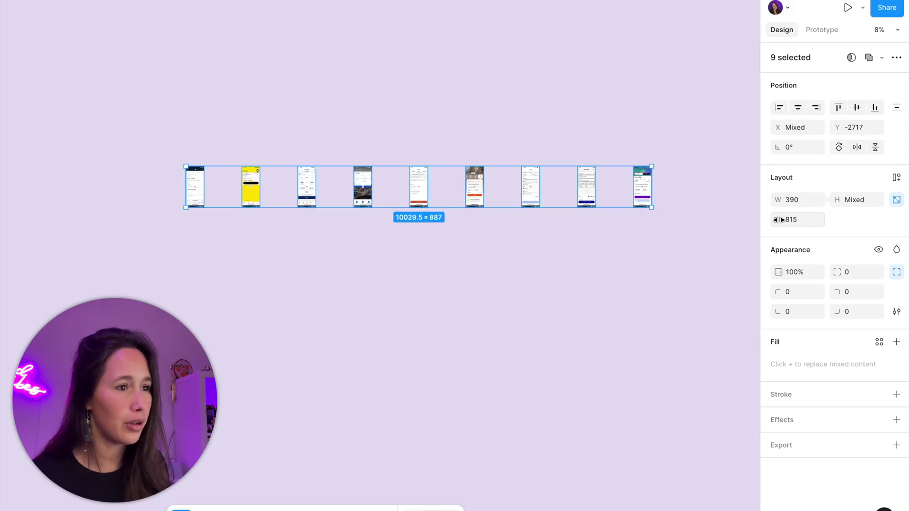
click(790, 221)
text(50)
key(Return)
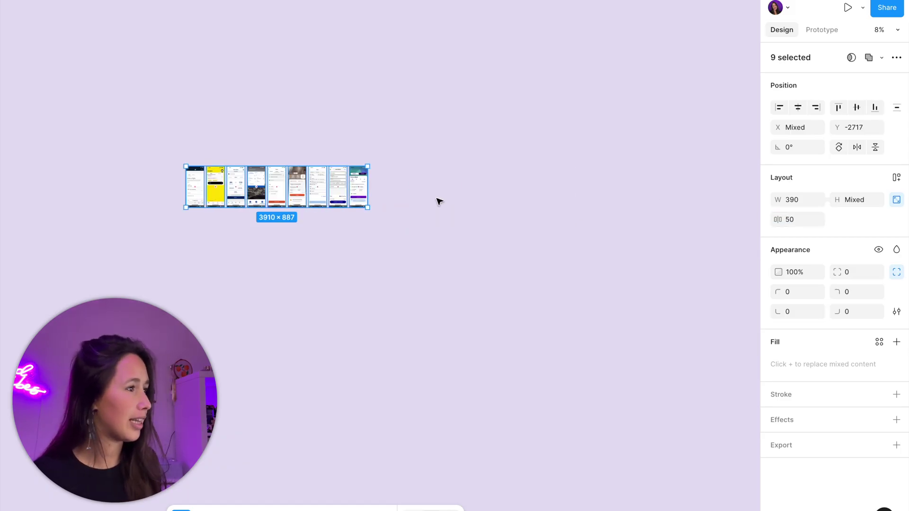
scroll(210, 218, up, 5)
key(shift+2)
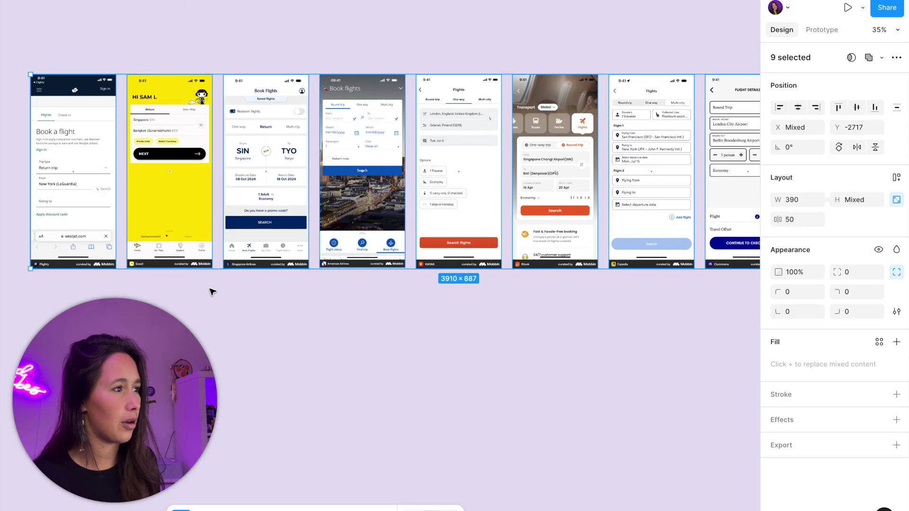
Pan along the row and select the Scoot, Singapore Airlines and Expedia screens
click(340, 320)
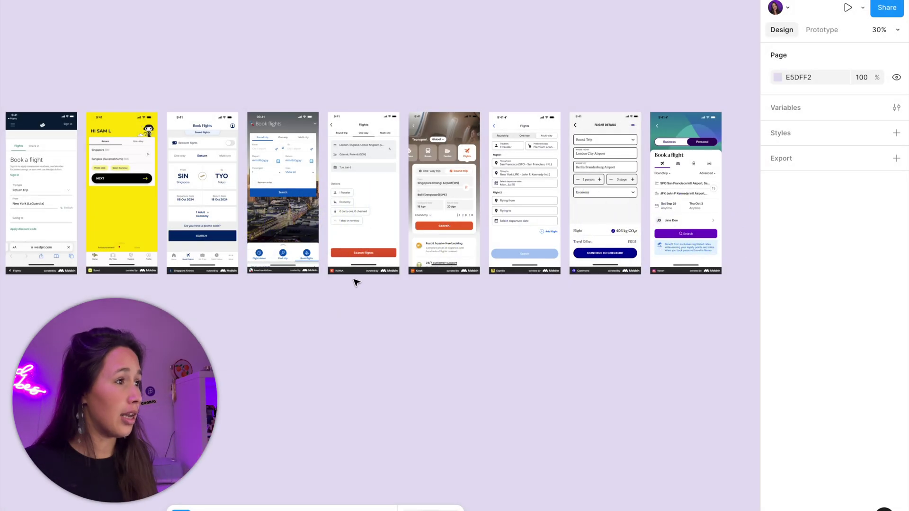
scroll(47, 213, up, 5)
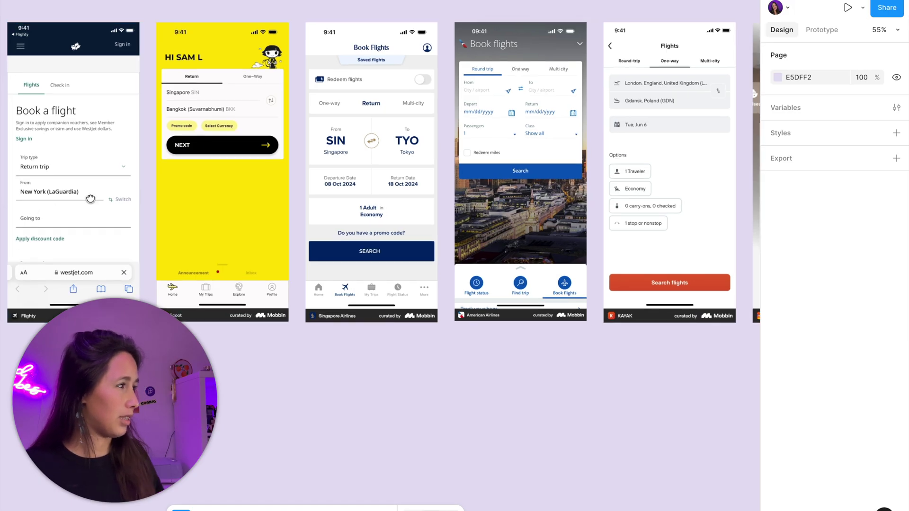
drag(88, 206, 76, 236)
click(232, 152)
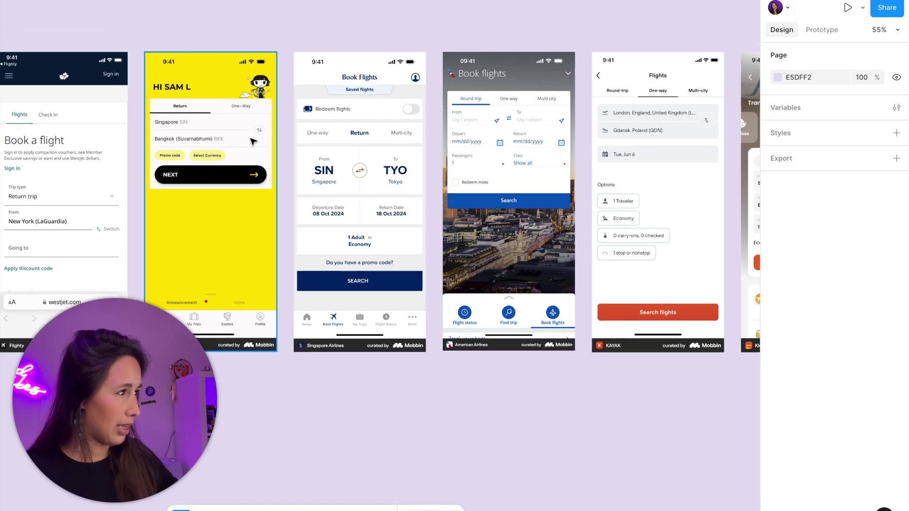
click(375, 144)
click(250, 165)
scroll(256, 169, right, 10)
click(290, 248)
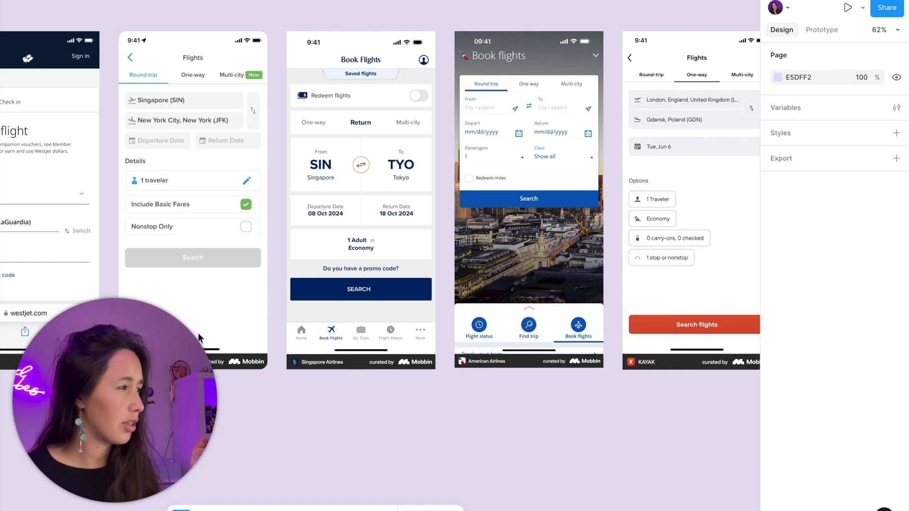
scroll(296, 332, right, 1)
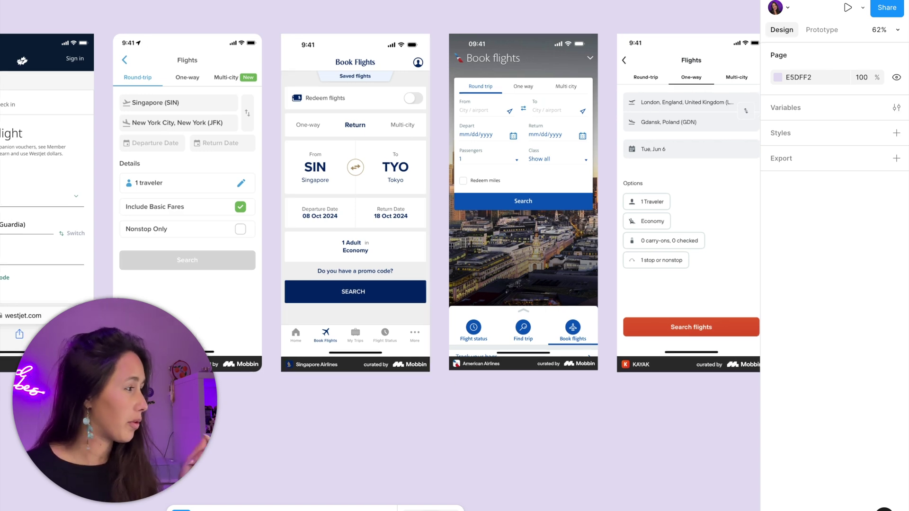
click(187, 260)
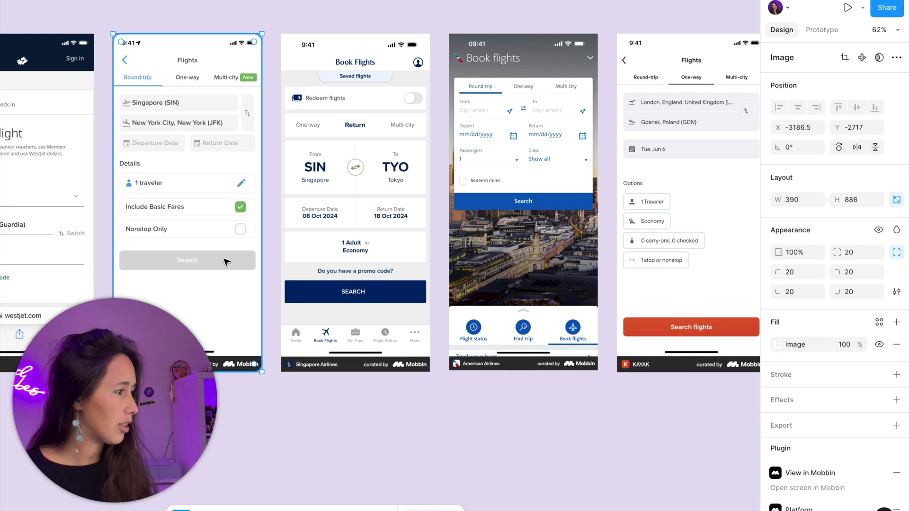
scroll(172, 194, left, 5)
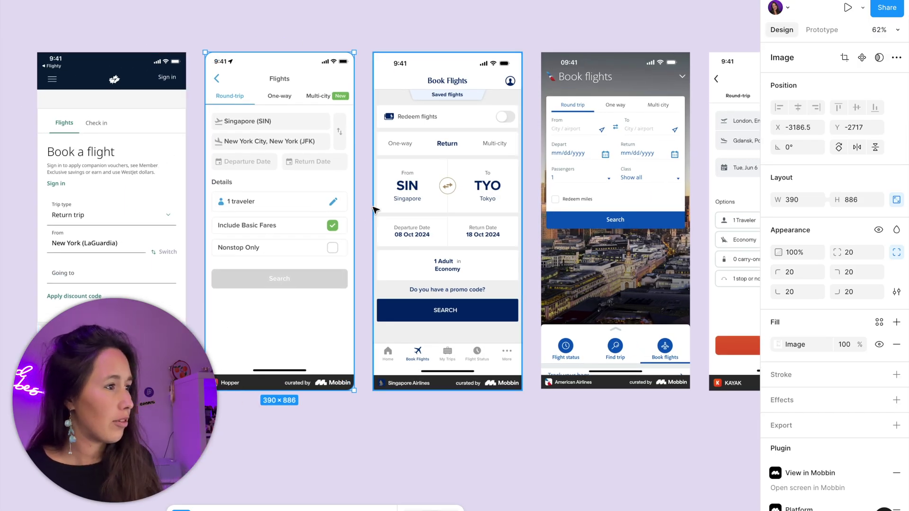
scroll(55, 224, right, 15)
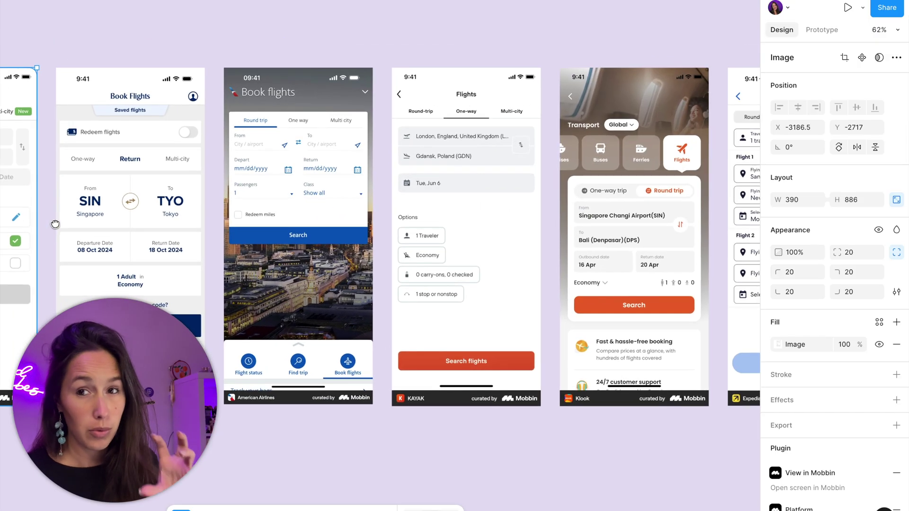
drag(55, 224, 53, 226)
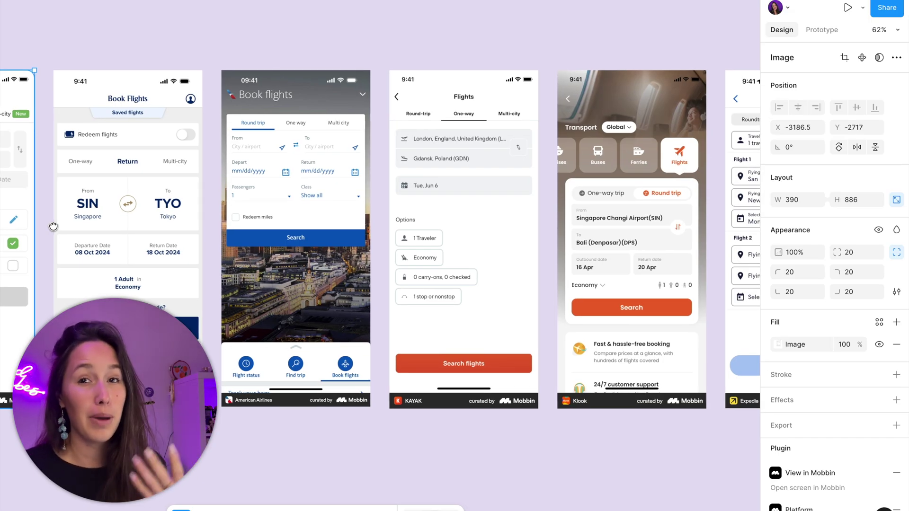
scroll(409, 217, right, 7)
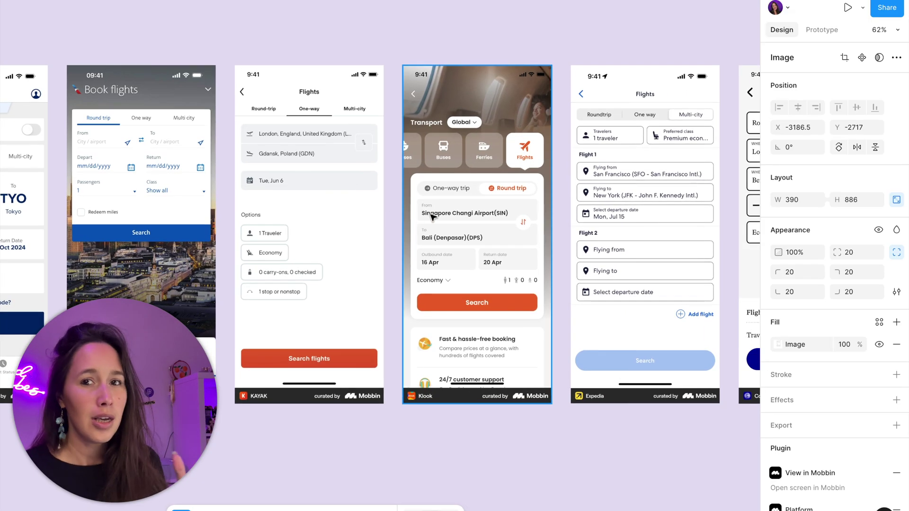
scroll(408, 217, right, 6)
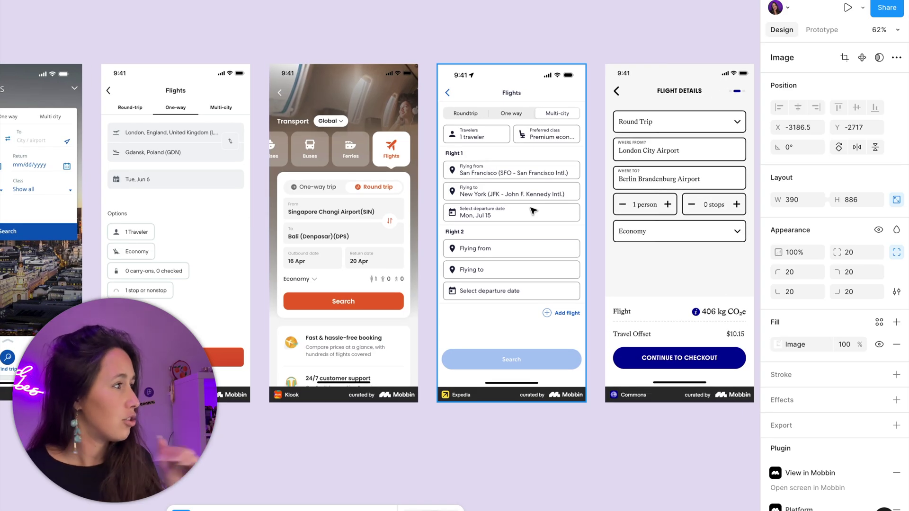
drag(580, 219, 334, 221)
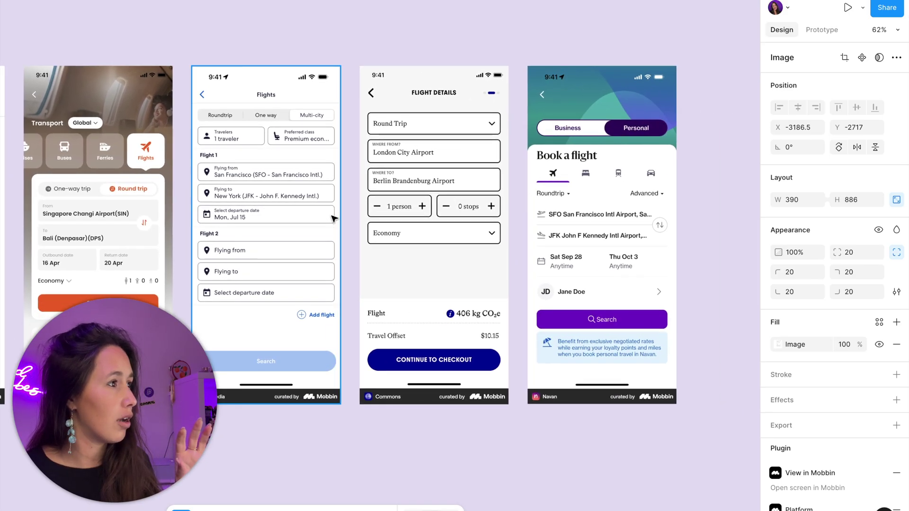
scroll(225, 234, left, 20)
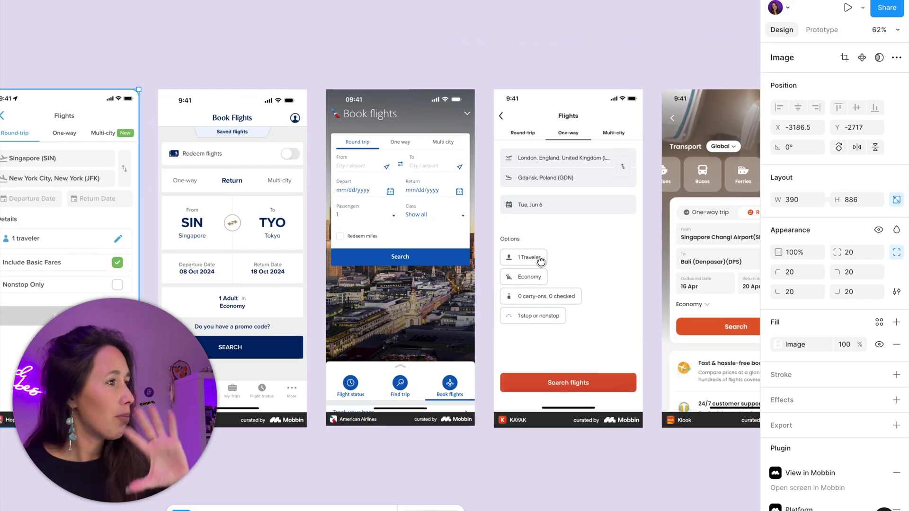
scroll(541, 262, left, 6)
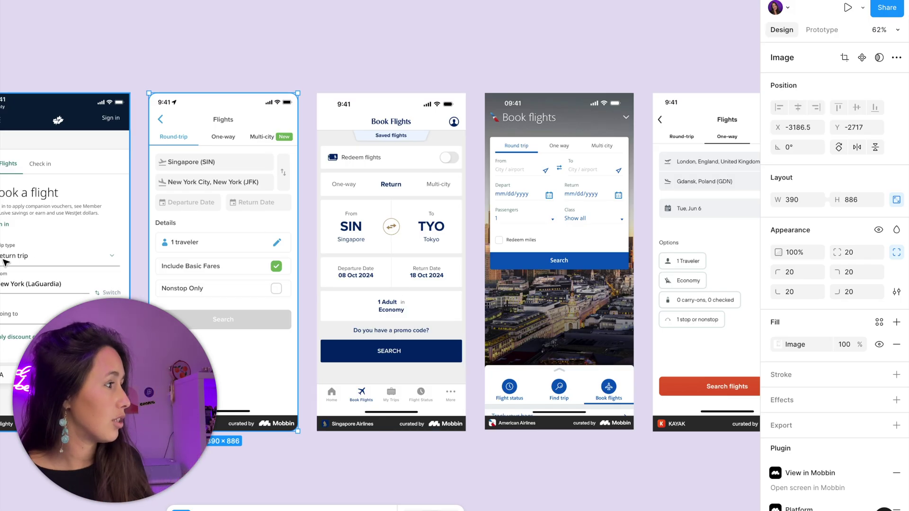
drag(529, 304, 2, 282)
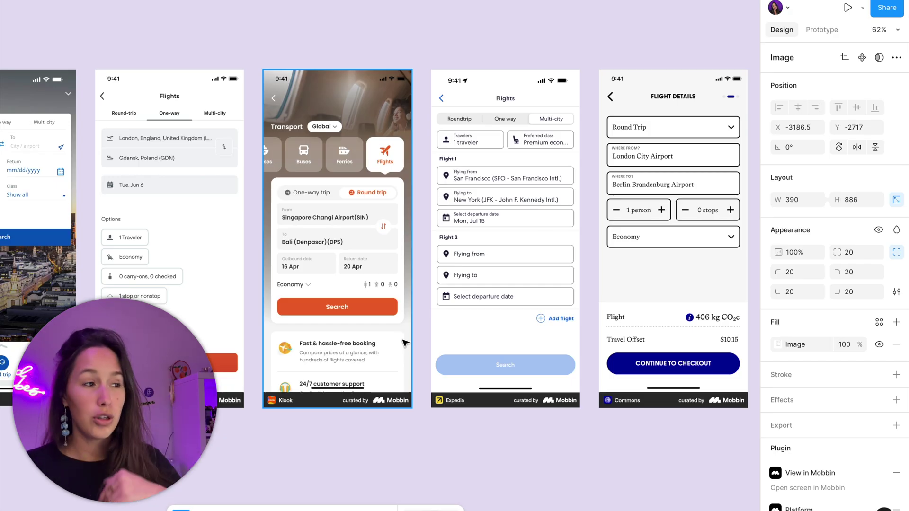
drag(512, 384, 281, 383)
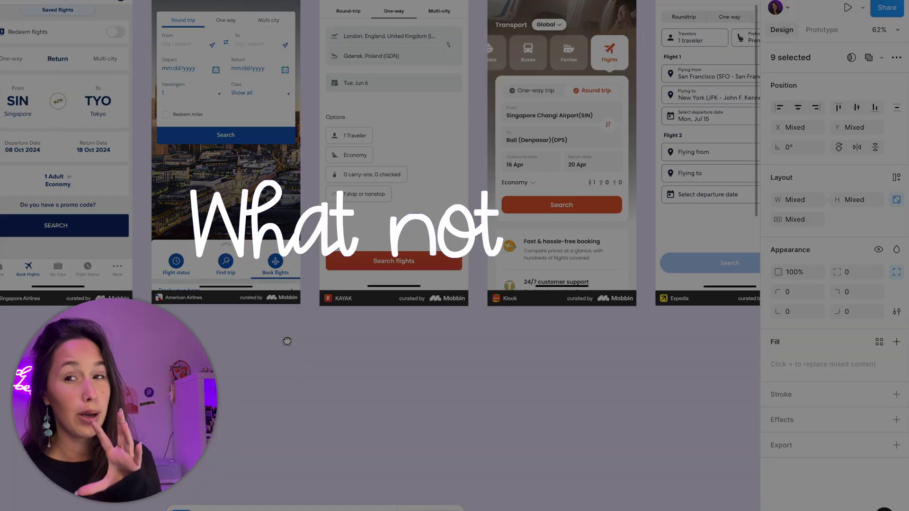
Deselect the reference frames and hide Figma's interface to view the concept mockups
drag(287, 342, 344, 317)
scroll(344, 316, down, 12)
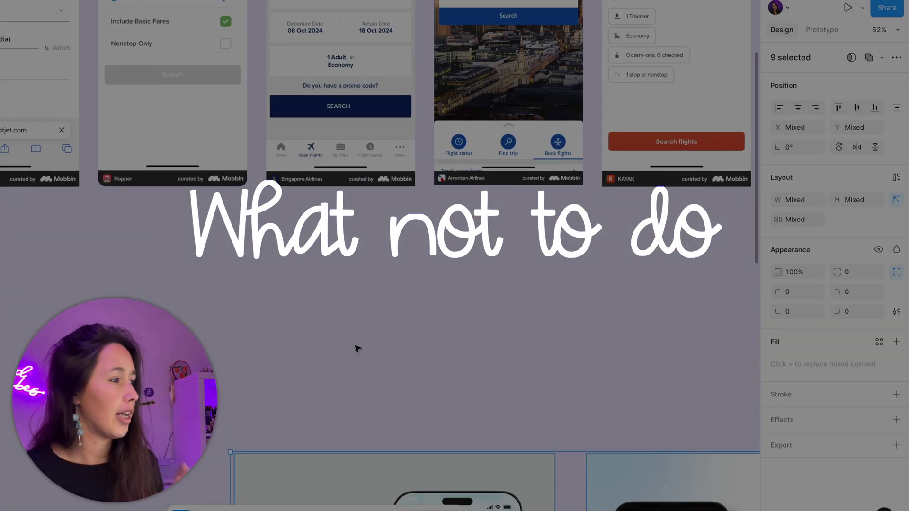
scroll(392, 158, right, 6)
scroll(267, 125, down, 6)
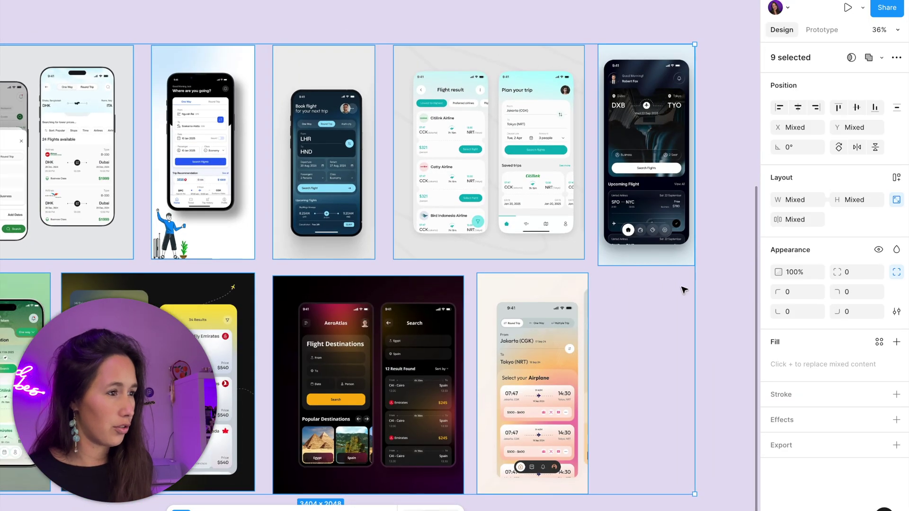
click(709, 284)
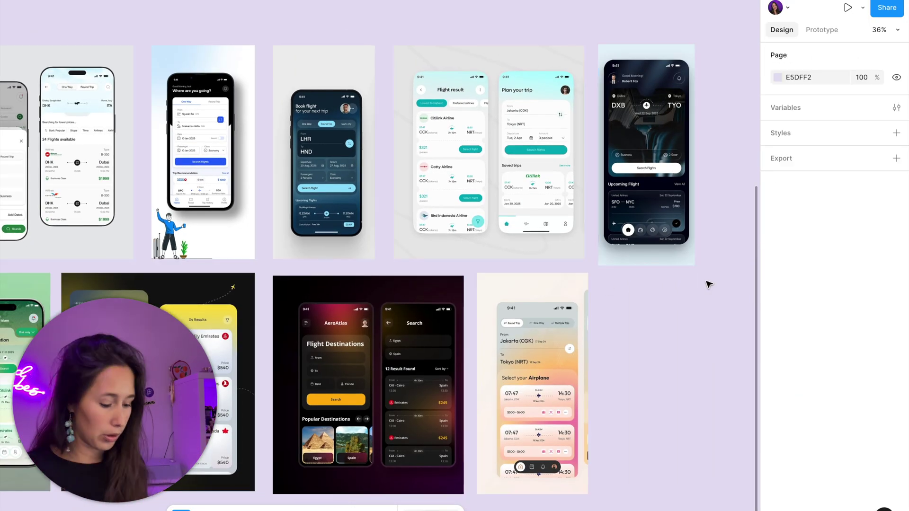
key(ctrl+k)
key(Escape)
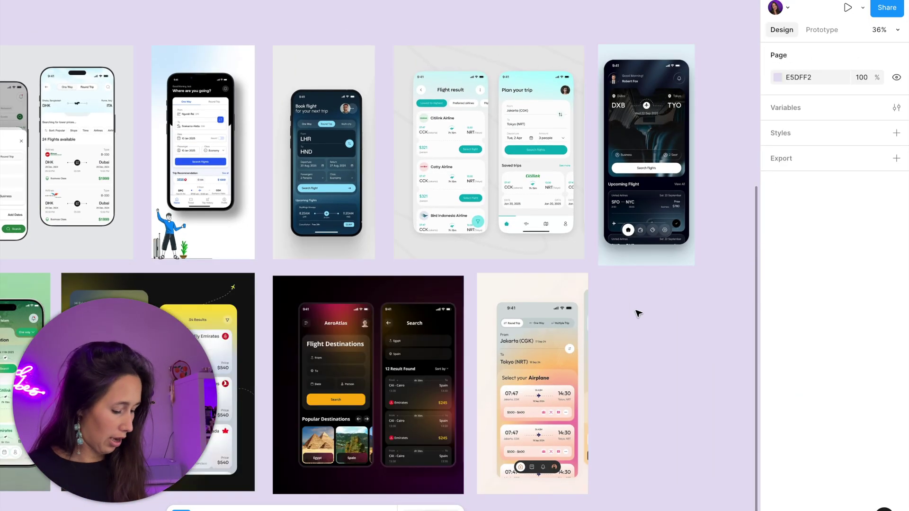
key(ctrl+backslash)
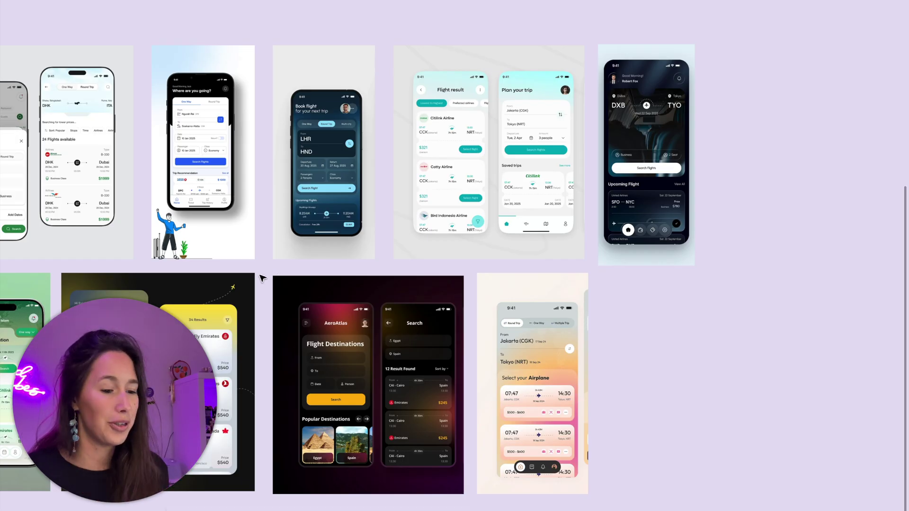
scroll(260, 278, left, 3)
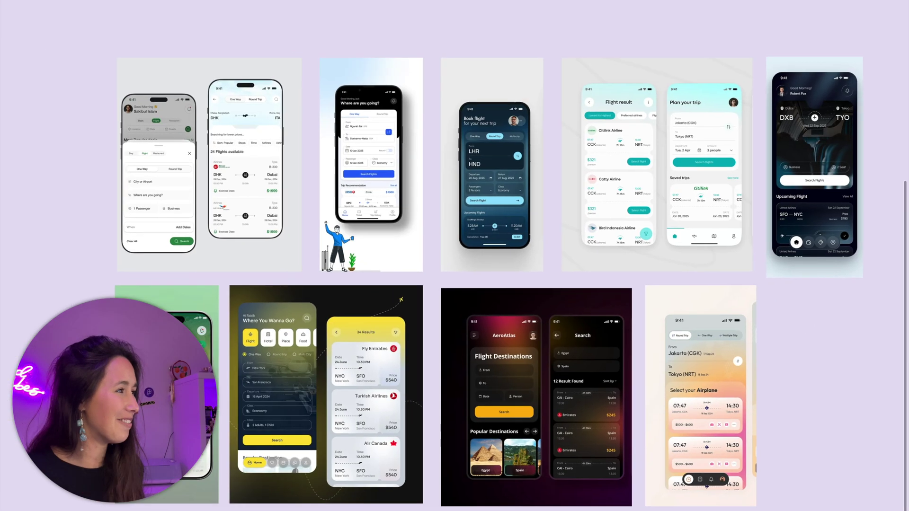
scroll(157, 203, up, 5)
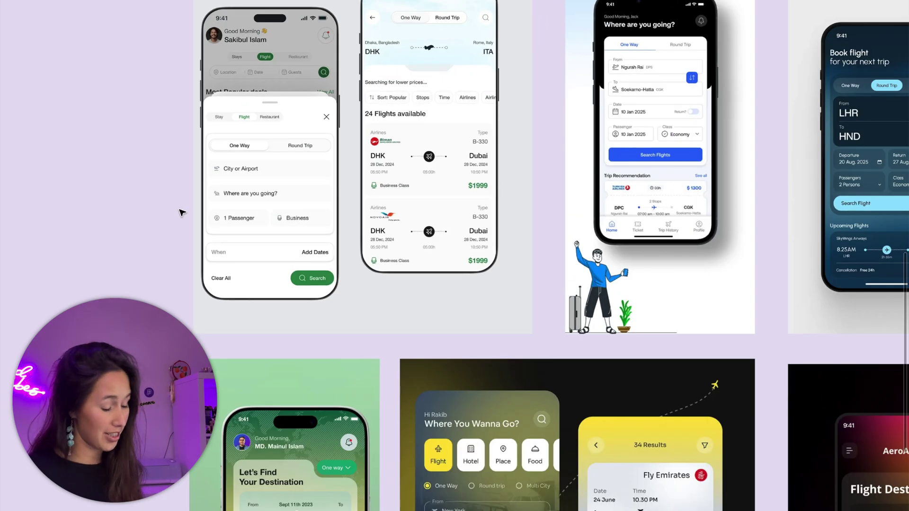
With the pencil, underline the 'City or Airport' and 'Where are you going?' fields in purple
key(shift+p)
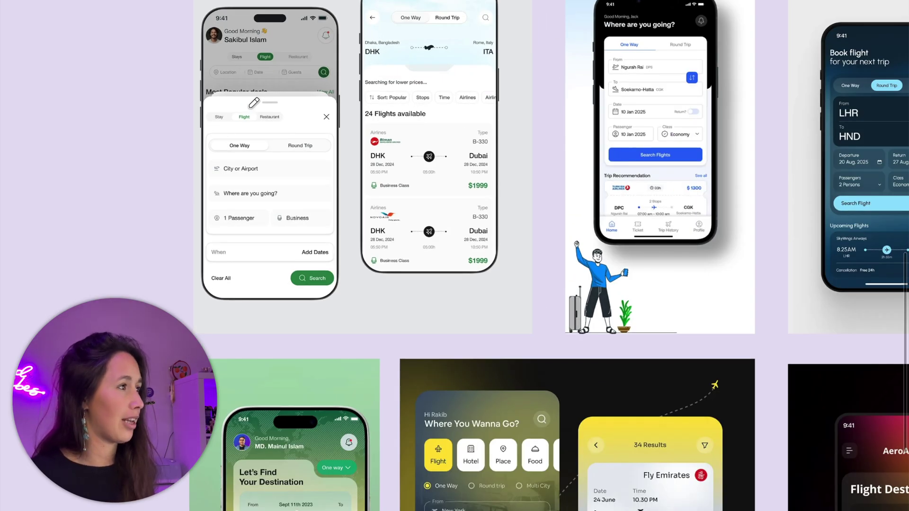
scroll(255, 102, up, 2)
scroll(251, 109, up, 2)
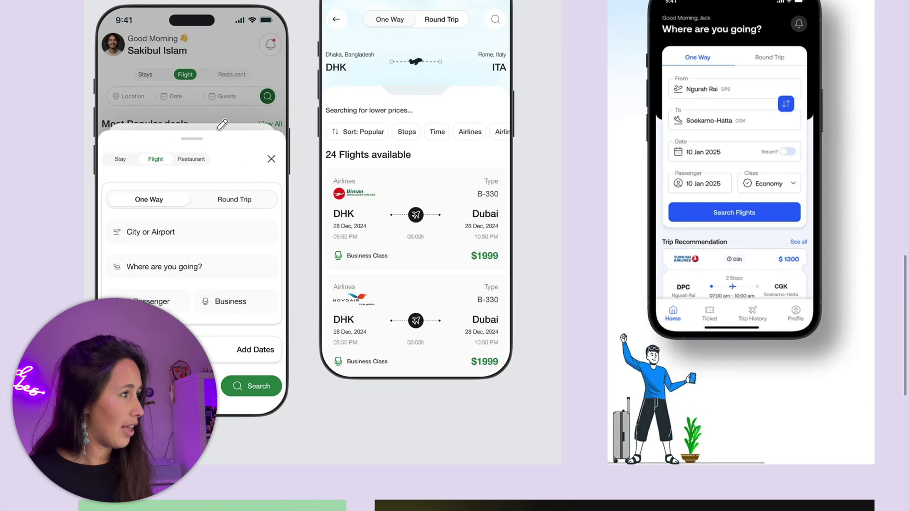
scroll(178, 208, up, 2)
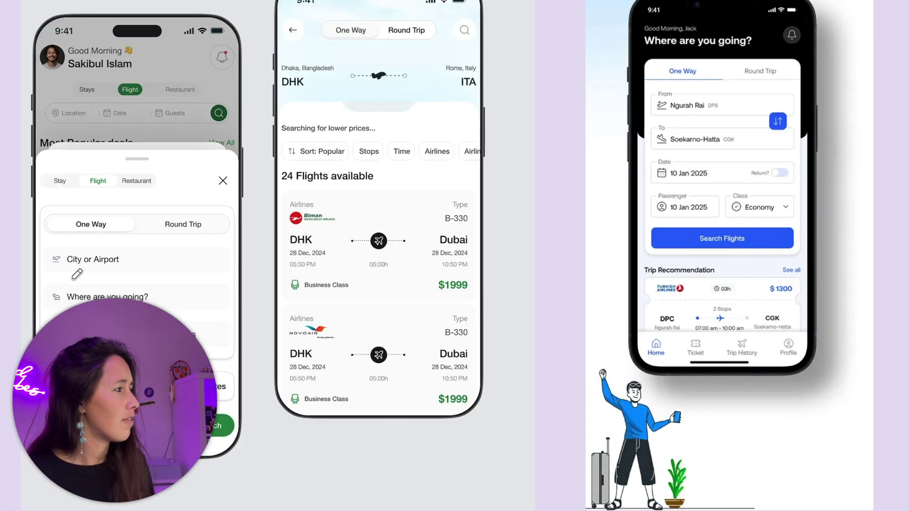
drag(119, 253, 190, 251)
drag(114, 294, 199, 293)
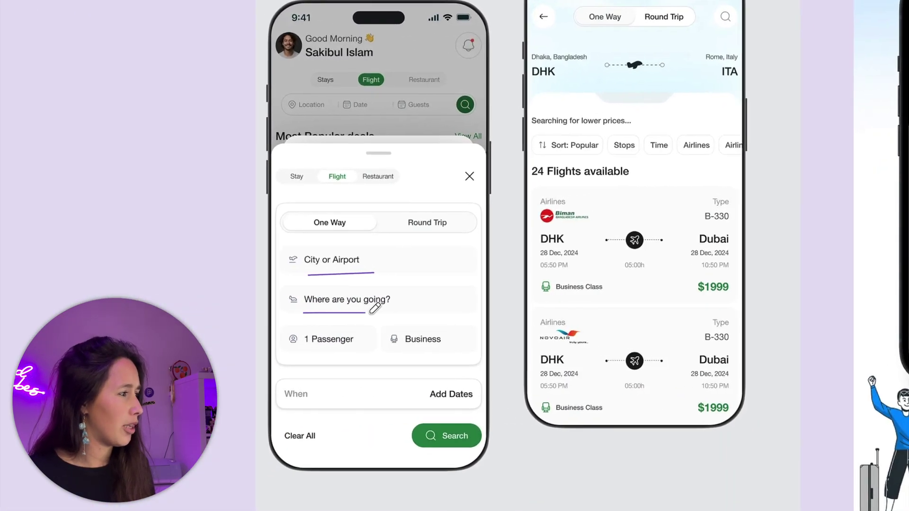
drag(379, 312, 394, 312)
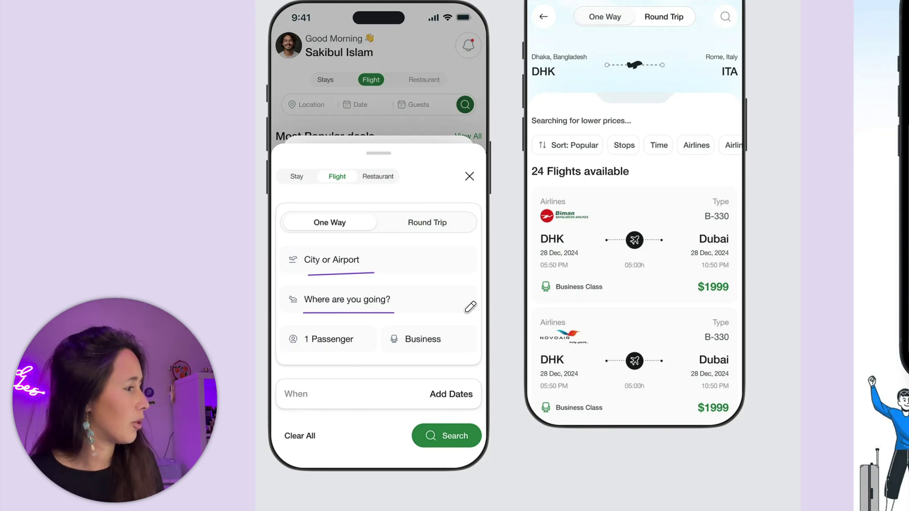
Circle the Stay/Flight/Restaurant tabs, the Round Trip option and the Return toggle
scroll(470, 307, left, 3)
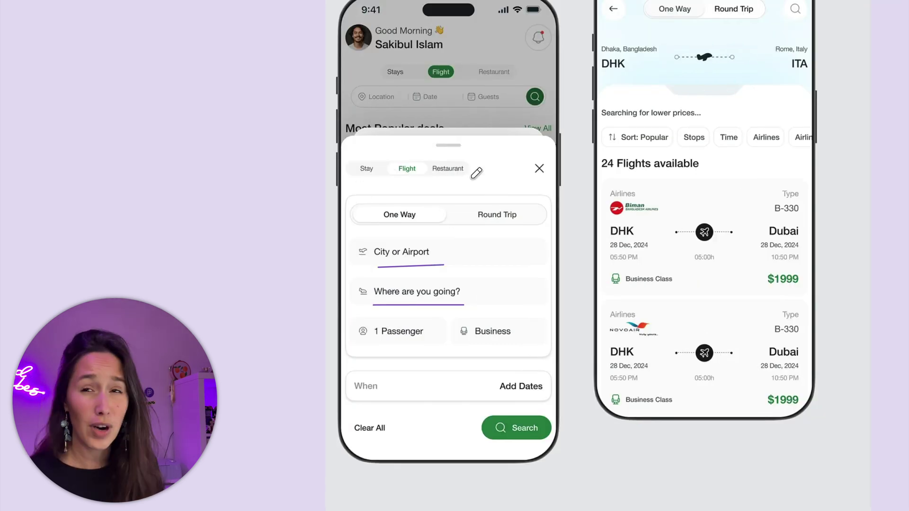
mouse_move(472, 177)
mouse_down()
mouse_move(427, 126)
mouse_move(319, 158)
mouse_move(403, 199)
mouse_move(472, 176)
mouse_up()
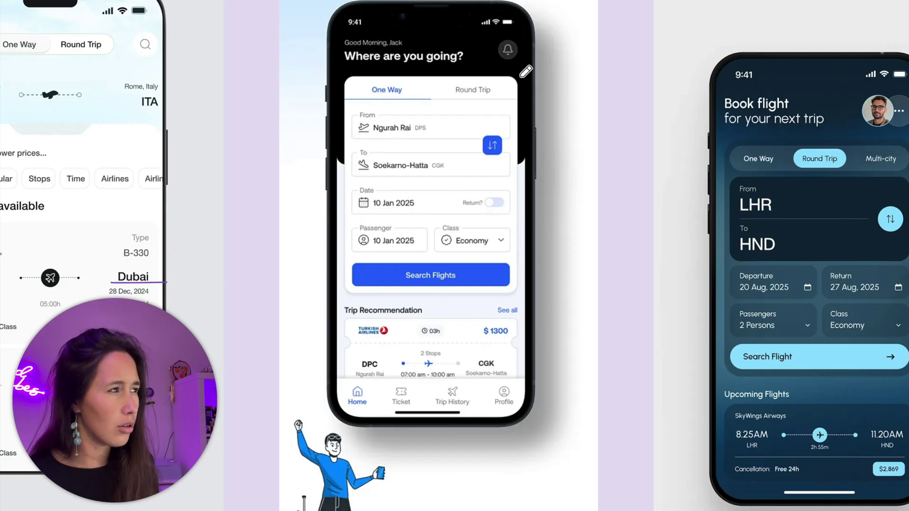
mouse_move(486, 71)
mouse_down()
mouse_move(456, 98)
mouse_move(495, 96)
mouse_up()
drag(501, 190, 523, 194)
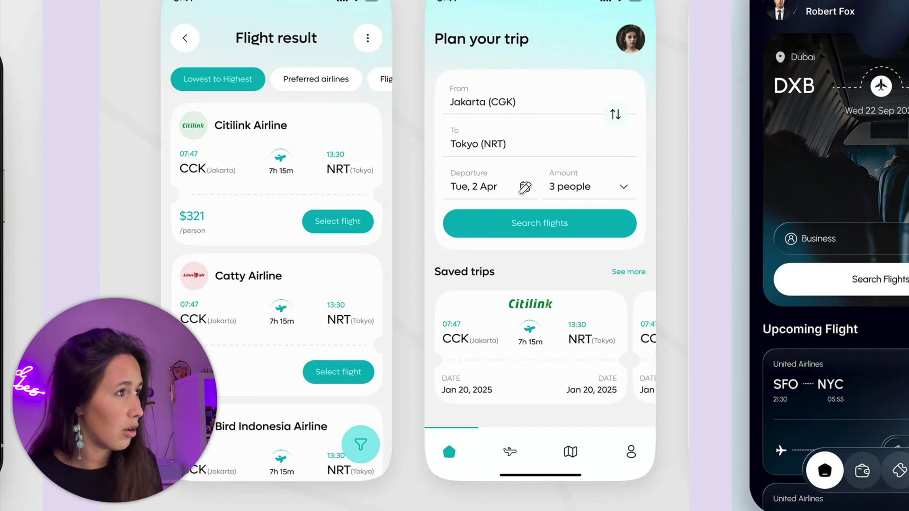
Circle the Tue, 2 Apr date and underline 17 Sep 24, 18 Sep 24 and Jakarta (CGK)
mouse_move(536, 162)
mouse_down()
mouse_move(448, 201)
mouse_move(541, 174)
mouse_up()
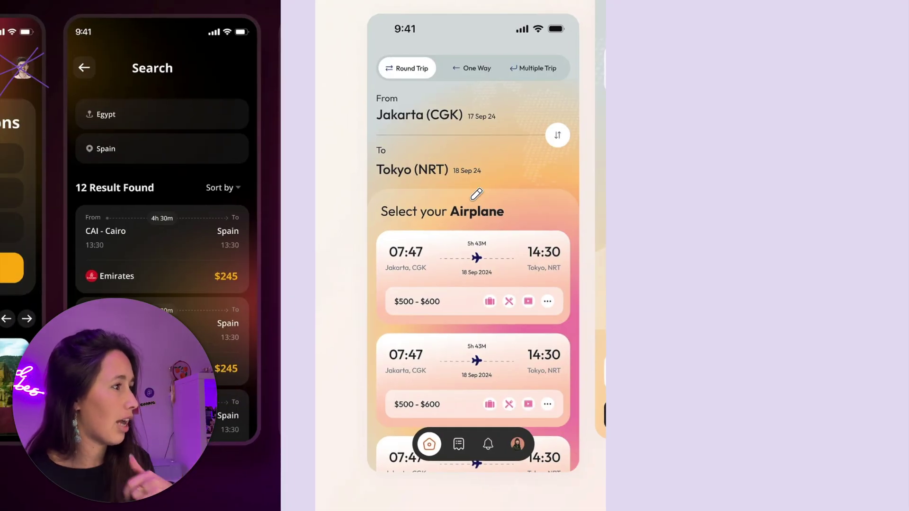
drag(471, 124, 512, 123)
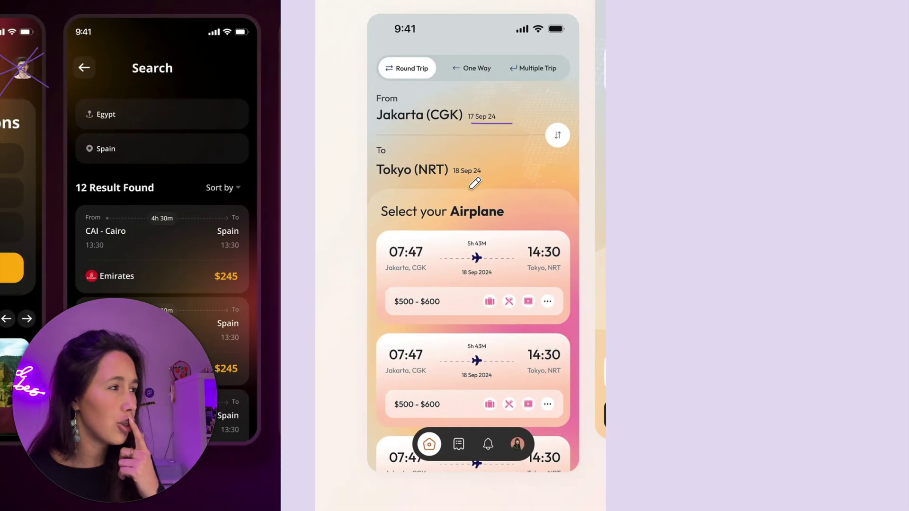
drag(454, 183, 496, 181)
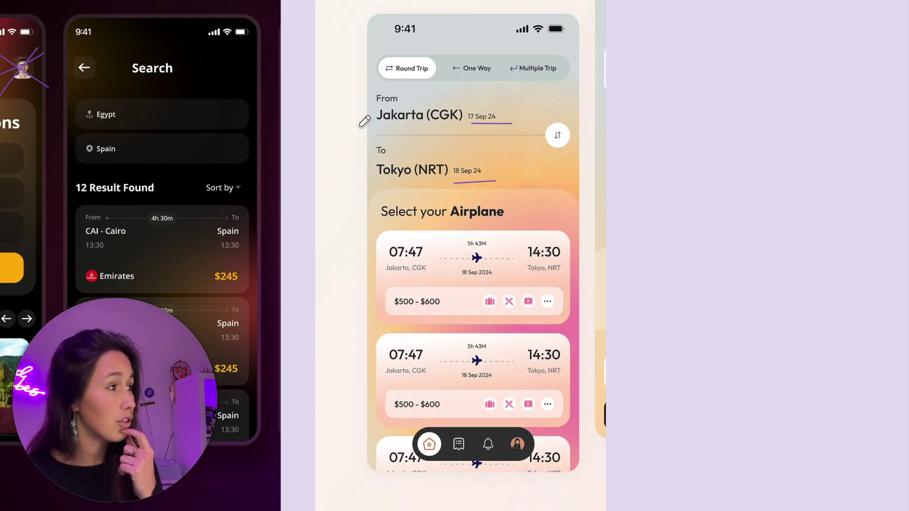
drag(383, 127, 490, 126)
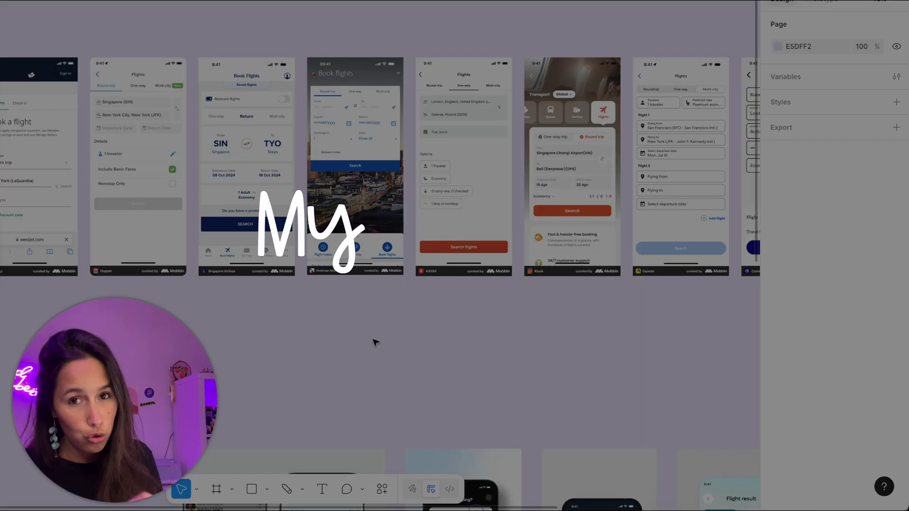
Zoom in on the Hopper and Singapore Airlines screens and select the Rectangle tool
scroll(367, 360, left, 4)
scroll(367, 360, up, 1)
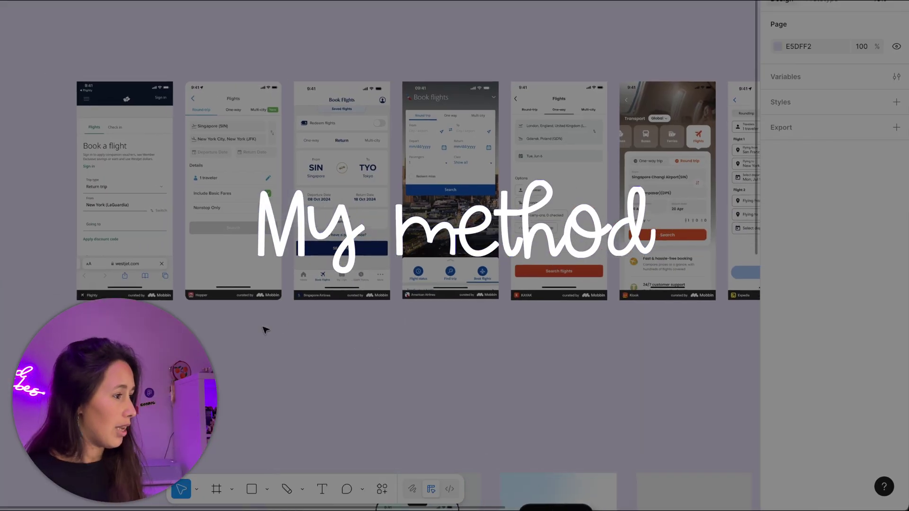
scroll(265, 330, up, 3)
click(251, 489)
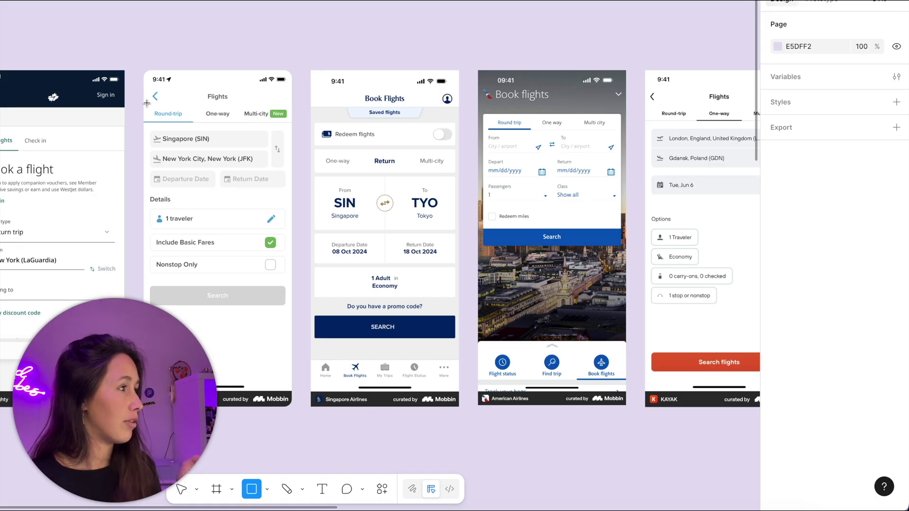
Draw a rectangle across Hopper's trip tabs with a blue fill at 10% opacity
drag(134, 101, 303, 127)
click(829, 318)
text(blku)
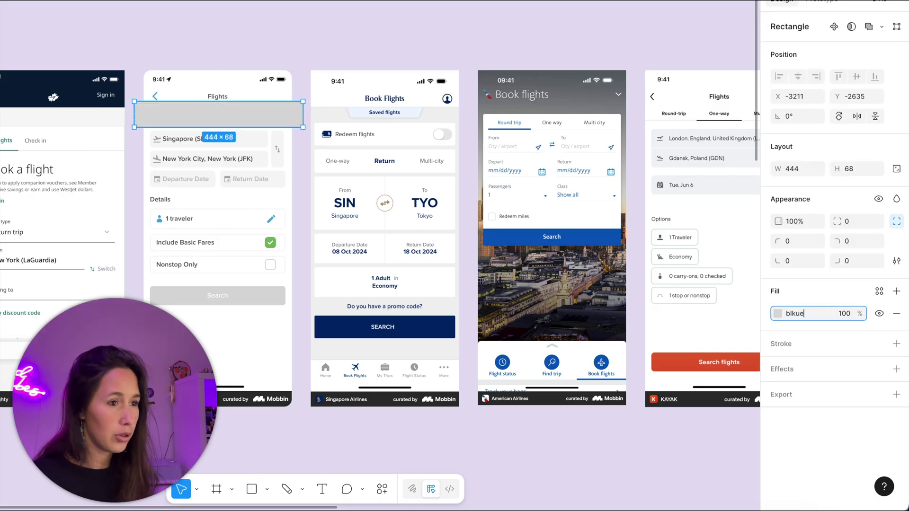
text(e)
key(Return)
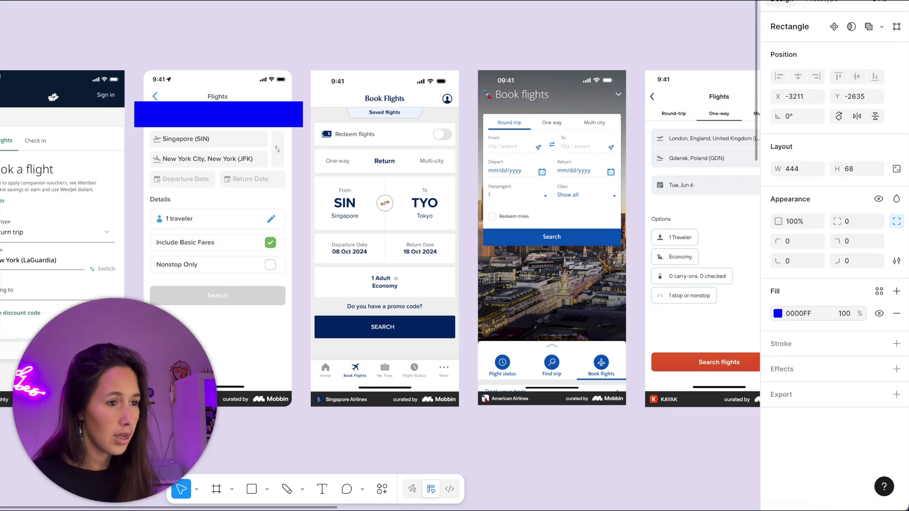
key(2)
key(Return)
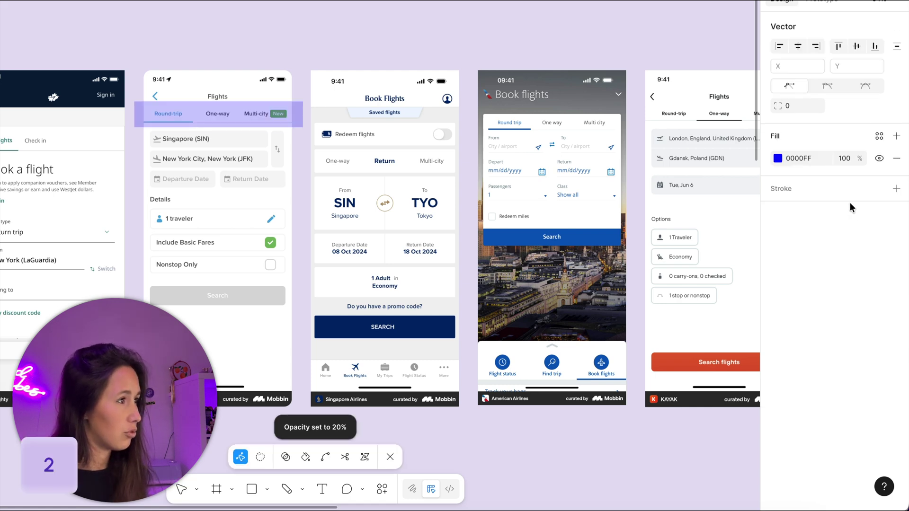
key(Escape)
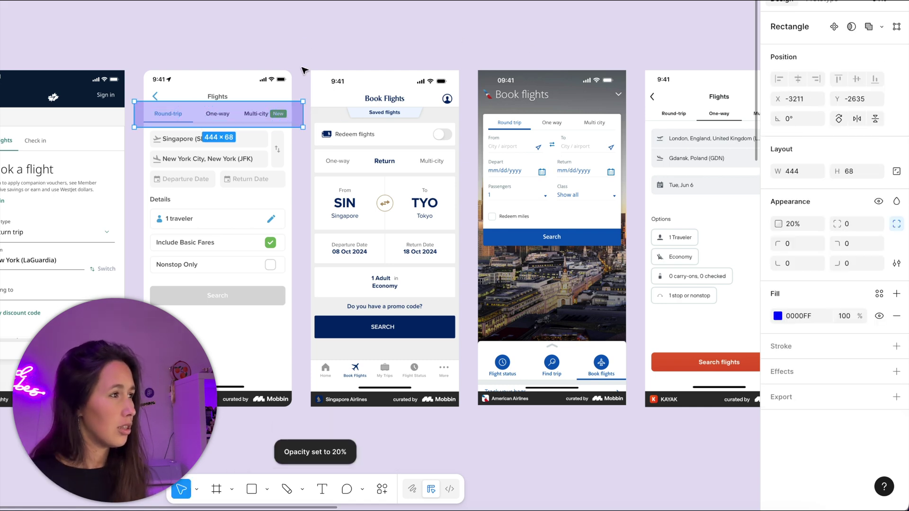
key(1)
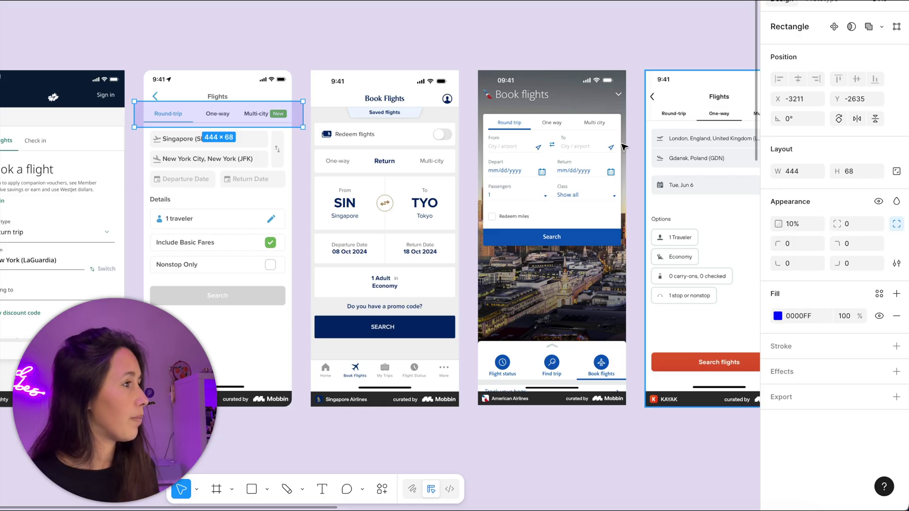
Trim the blue rectangle's edges to 390 wide so it fits the tabs
click(341, 19)
click(249, 106)
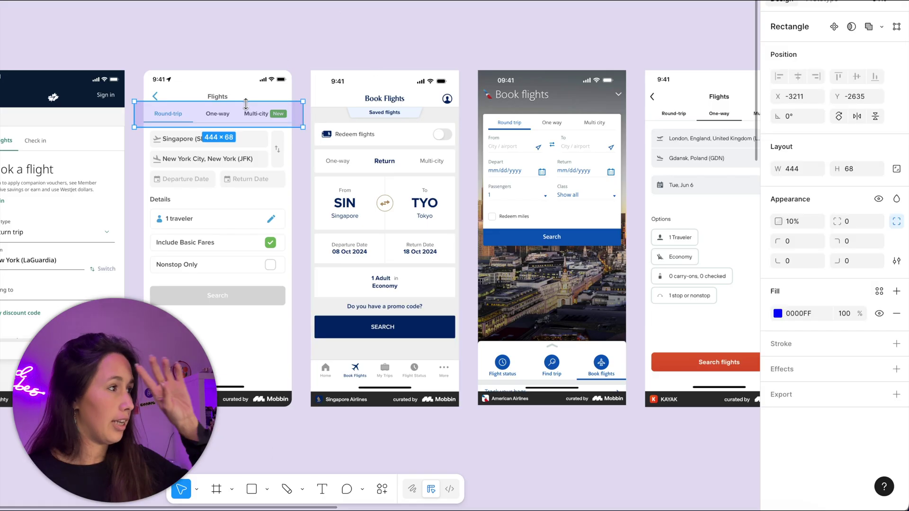
mouse_move(134, 121)
mouse_down()
mouse_move(154, 121)
mouse_move(145, 120)
mouse_up()
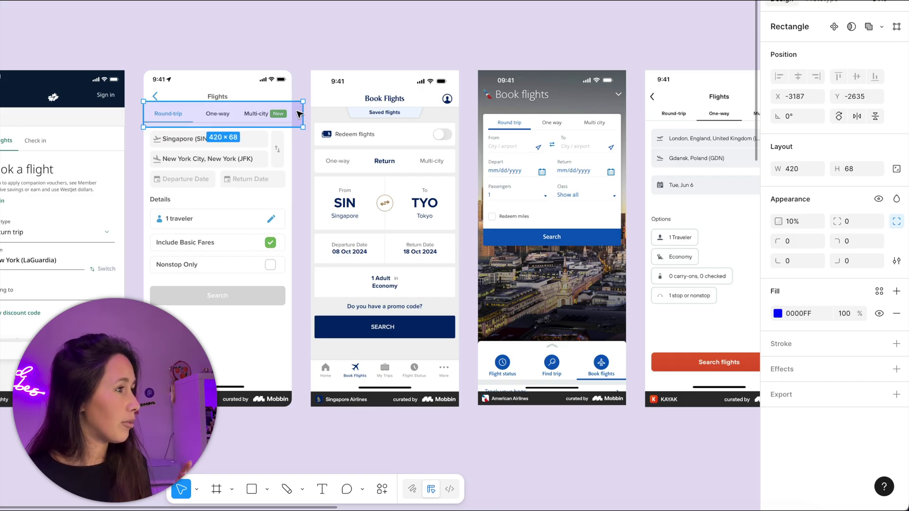
drag(303, 112, 292, 114)
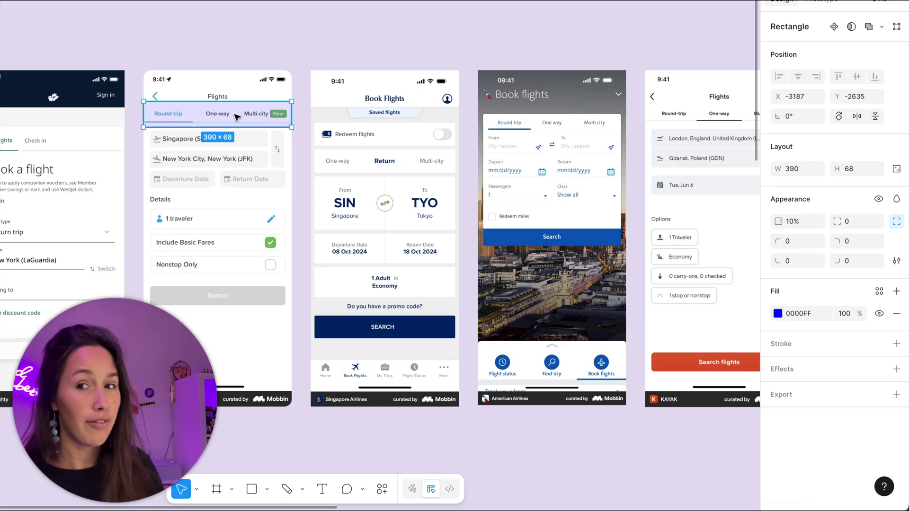
Copy the blue rectangle onto the trip selectors of Flighty, Singapore Airlines and Klook
drag(232, 121, 48, 225)
drag(141, 225, 653, 134)
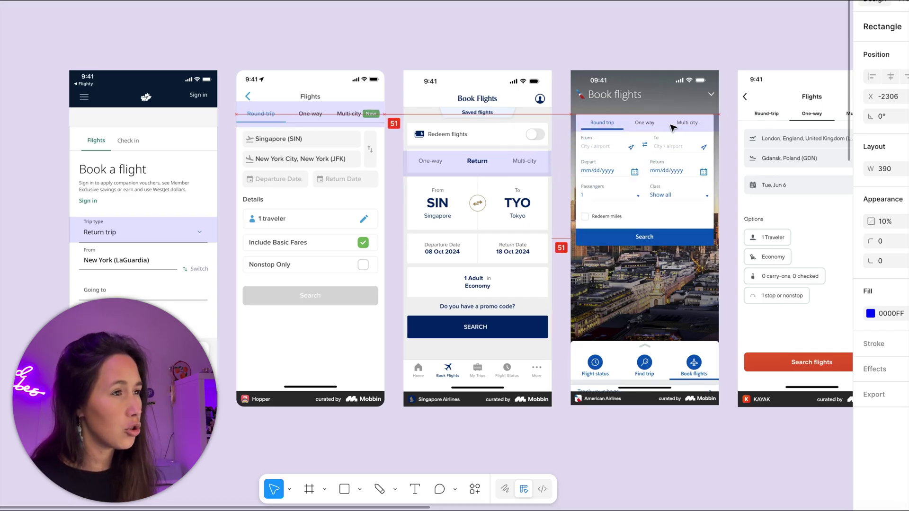
scroll(673, 128, right, 5)
drag(344, 139, 675, 205)
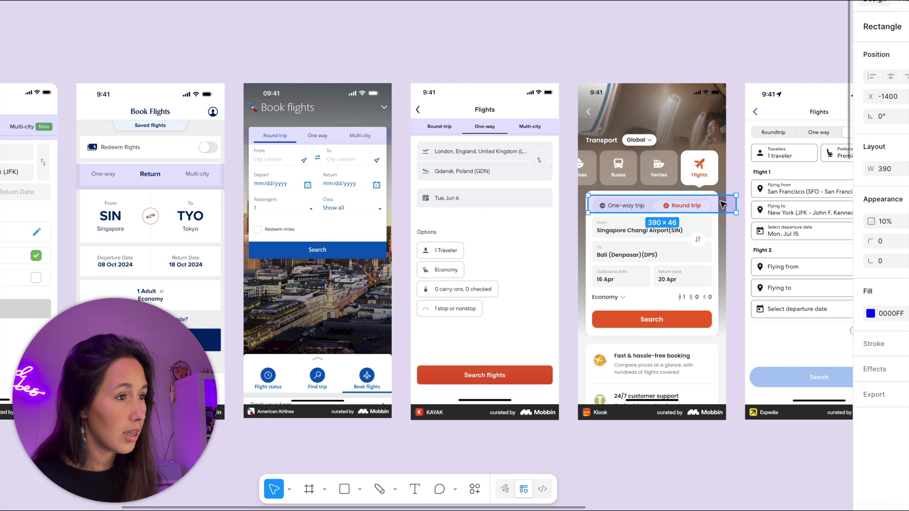
drag(729, 205, 714, 205)
Add blue copies over Expedia's trip tabs and Navan's Roundtrip dropdown, resized to fit
scroll(671, 199, right, 1)
scroll(670, 199, right, 5)
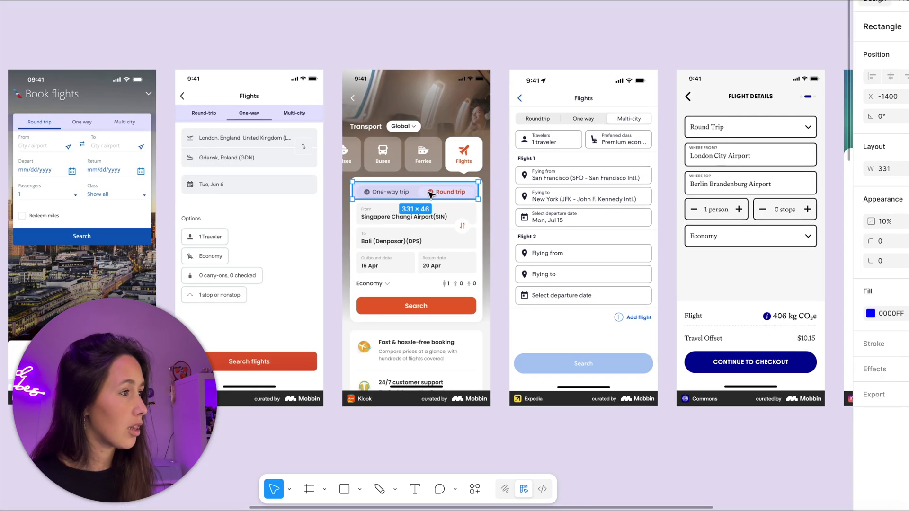
drag(433, 196, 793, 127)
scroll(521, 189, right, 8)
click(566, 206)
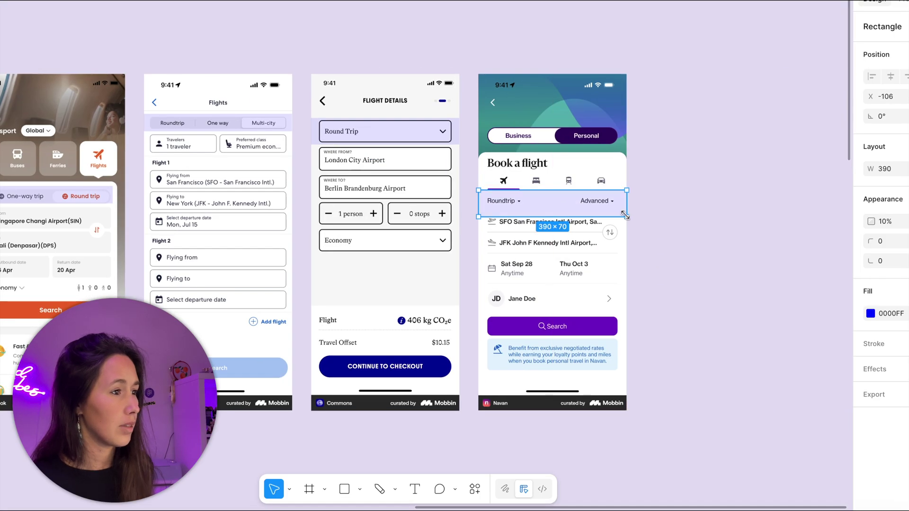
drag(627, 213, 526, 211)
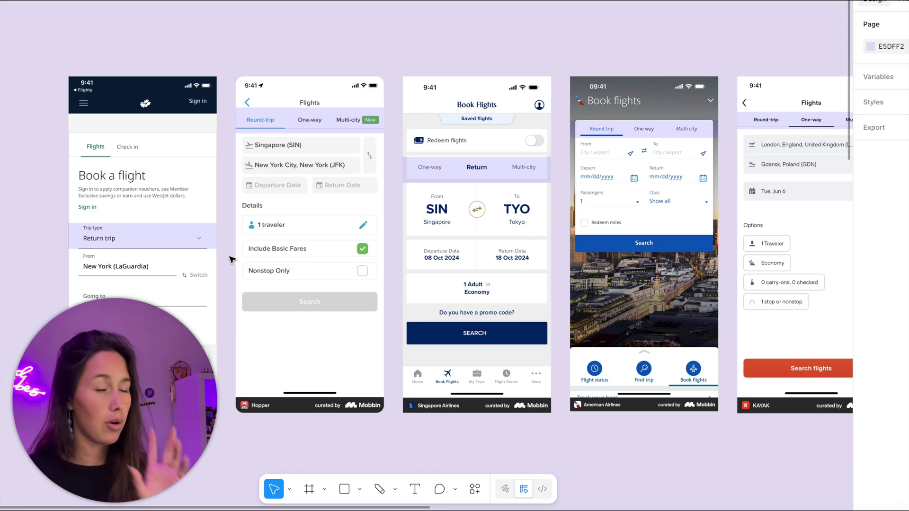
Copy the rectangle down onto Flighty's From field and make its fill green
click(156, 241)
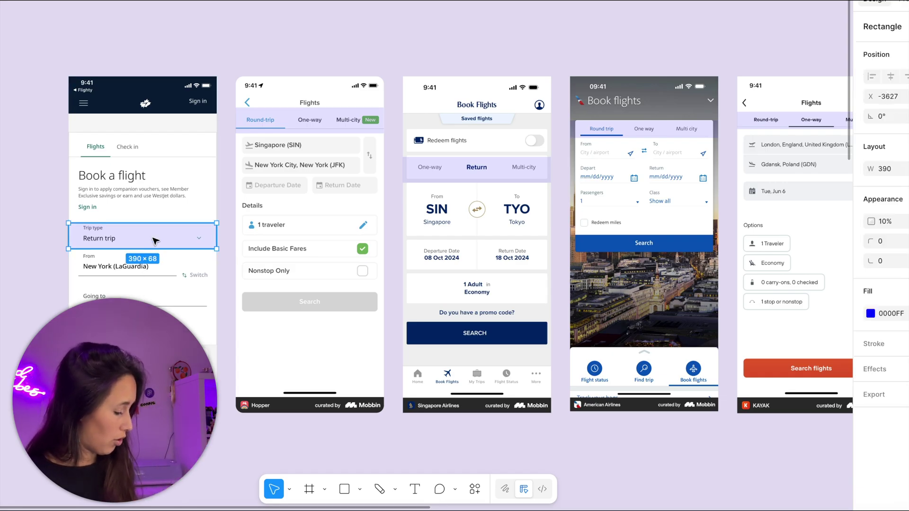
drag(158, 239, 142, 311)
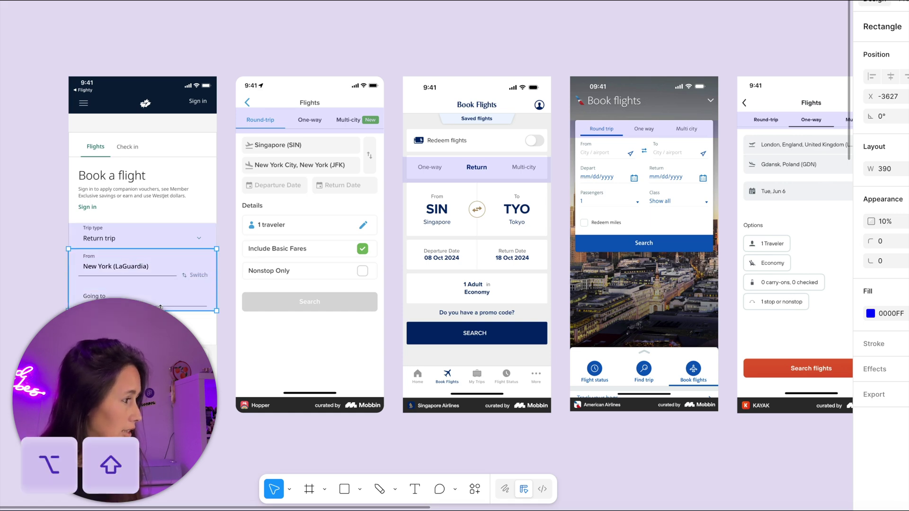
click(897, 314)
text(green)
key(Return)
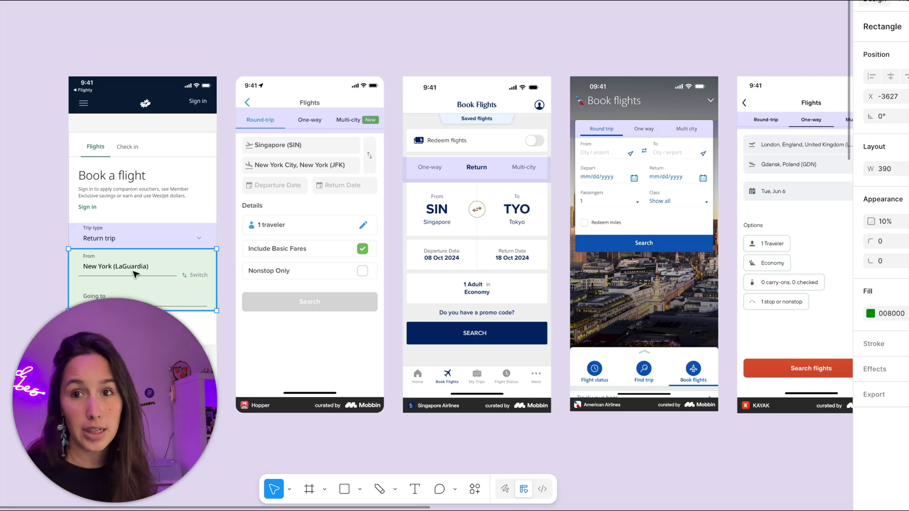
Place green copies over the airport fields on Hopper, Singapore Airlines, KAYAK and Klook
drag(135, 273, 306, 162)
drag(308, 199, 658, 142)
scroll(460, 231, right, 5)
drag(658, 178, 654, 150)
scroll(653, 150, right, 10)
drag(333, 145, 505, 219)
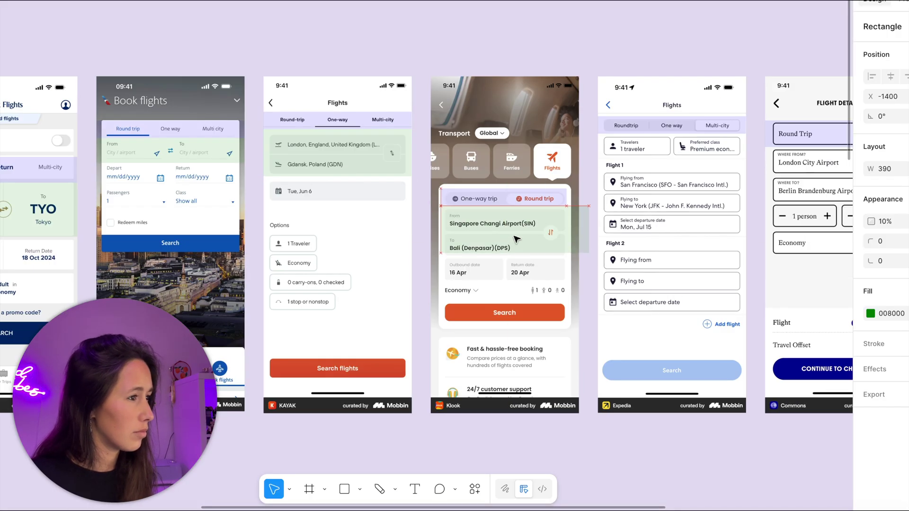
drag(578, 232, 567, 253)
Place green copies over the airport fields on Expedia, Commons and Navan
drag(511, 237, 671, 199)
drag(728, 194, 740, 195)
scroll(671, 200, right, 5)
drag(671, 200, 654, 185)
scroll(654, 185, right, 8)
drag(349, 181, 529, 260)
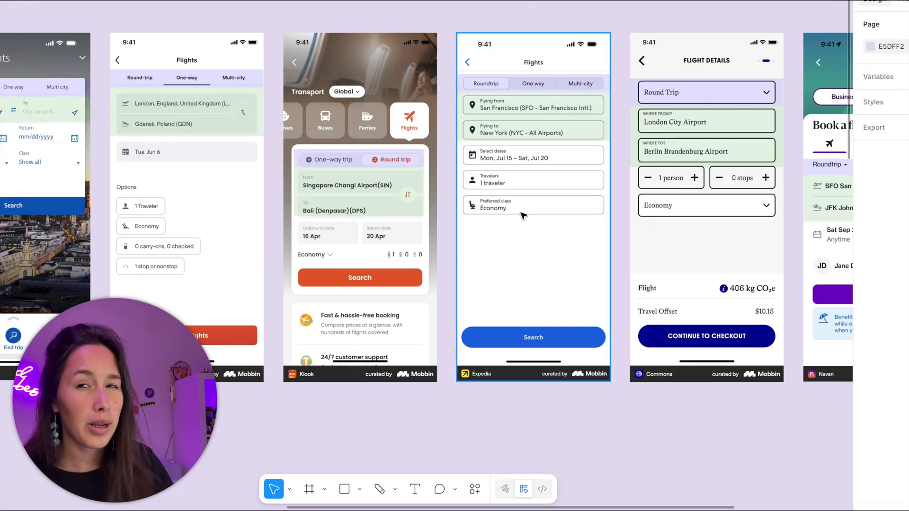
Paste a green rectangle onto the Expedia screen and delete the extra copy
click(522, 215)
key(ctrl+v)
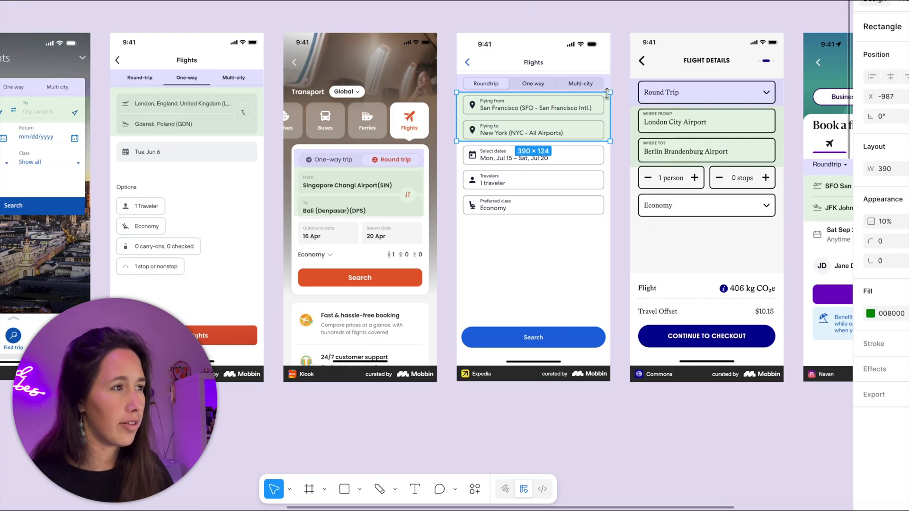
key(Delete)
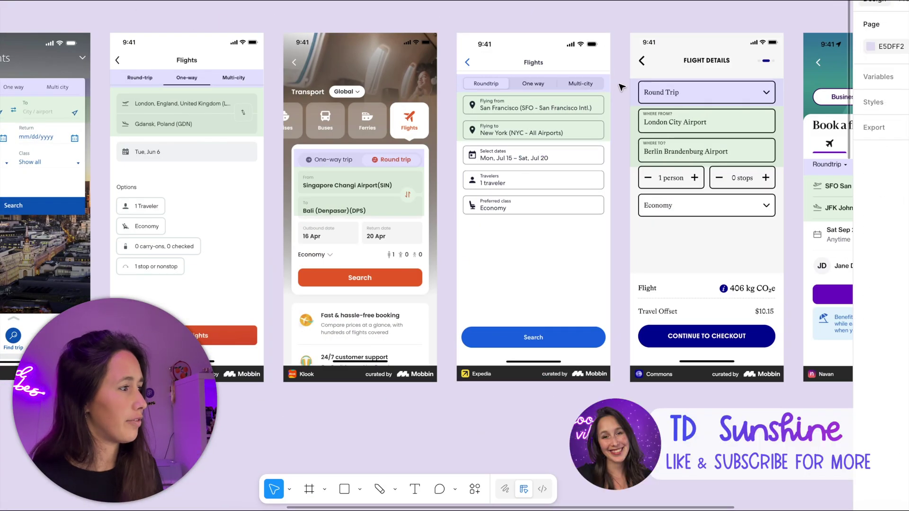
scroll(588, 94, left, 10)
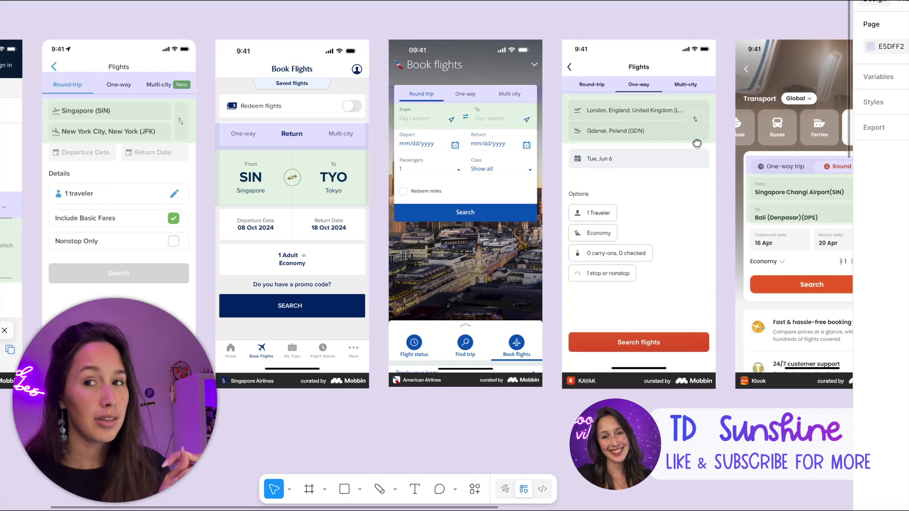
drag(697, 143, 711, 145)
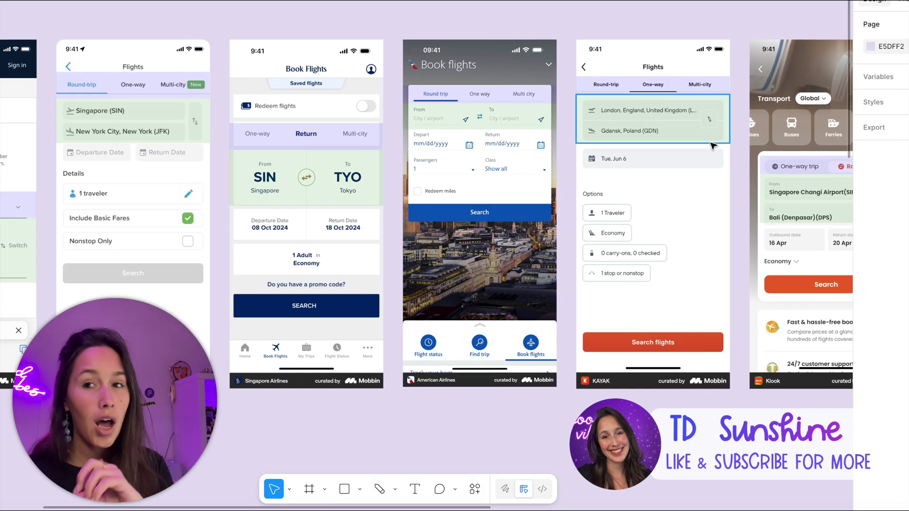
Put a rectangle copy over Hopper's Departure Date / Return Date row
scroll(315, 216, down, 5)
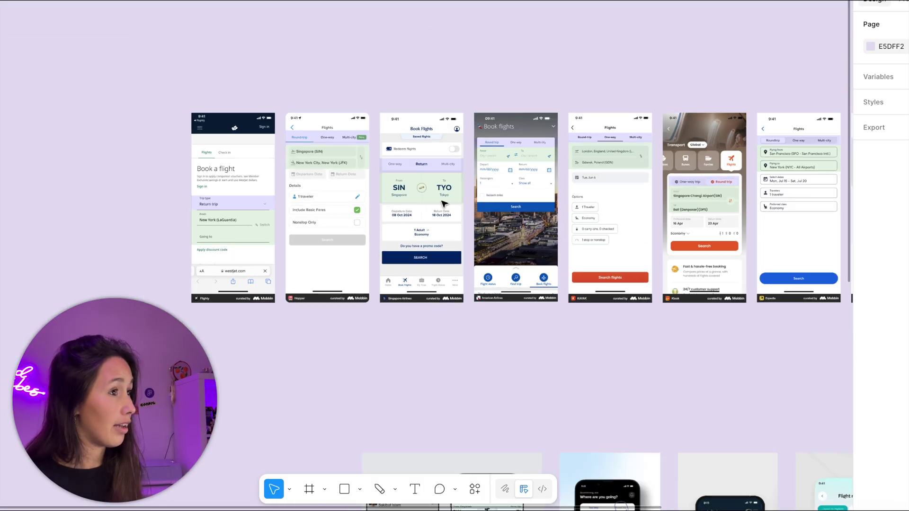
drag(315, 216, 474, 221)
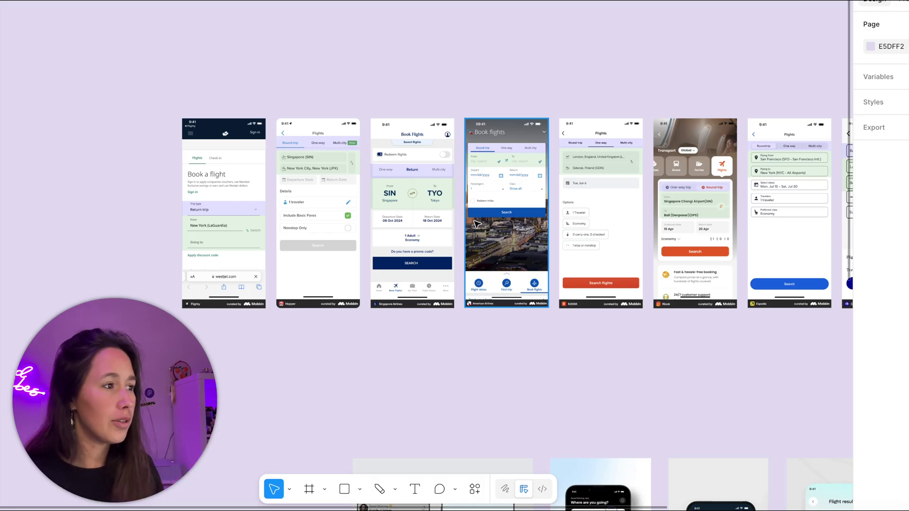
scroll(478, 225, right, 5)
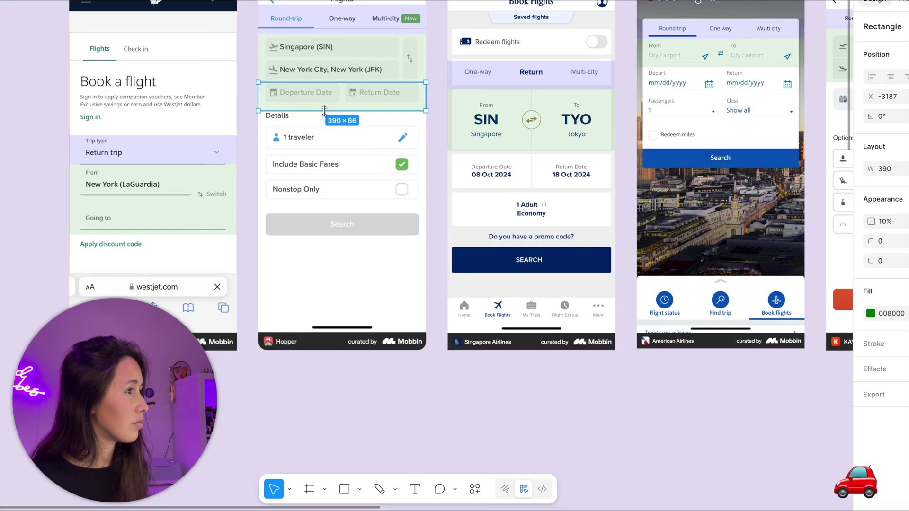
Make the date-row rectangle orange and copy it onto Singapore Airlines' date row
click(891, 313)
text(orange)
key(Return)
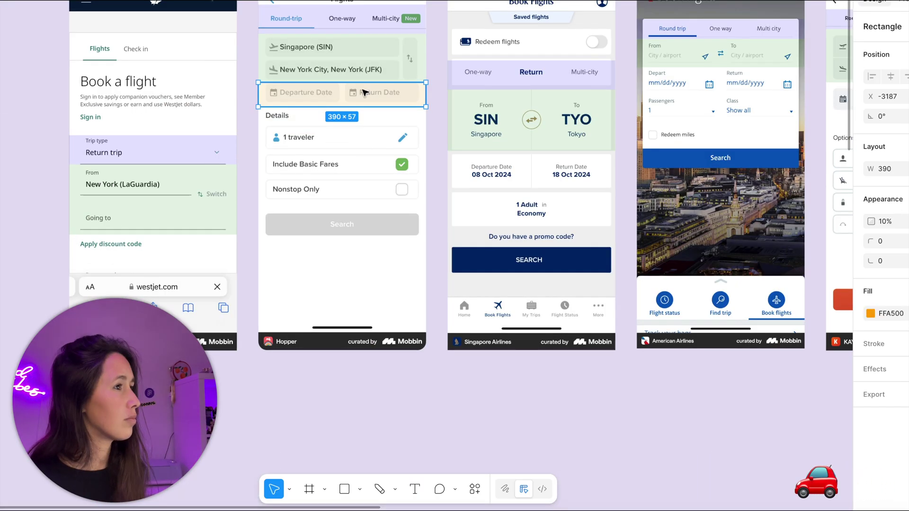
drag(365, 104, 511, 166)
Copy the rectangle onto Hopper's 1 traveler row and set its fill to FF0000
scroll(630, 142, right, 5)
scroll(751, 163, right, 6)
scroll(512, 166, right, 4)
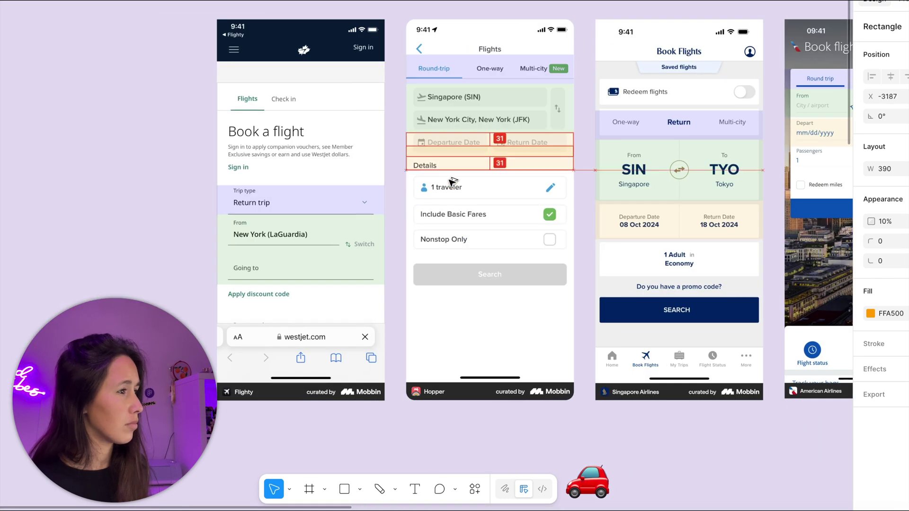
drag(490, 152, 680, 258)
text(FF0000)
key(Return)
Mark the passenger rows on Singapore Airlines, American Airlines, Klook, Expedia and Commons with red copies
scroll(680, 259, right, 5)
drag(394, 246, 594, 153)
drag(673, 150, 580, 150)
scroll(580, 150, right, 4)
drag(351, 161, 725, 268)
scroll(761, 270, right, 5)
drag(474, 263, 770, 176)
scroll(769, 176, right, 5)
drag(272, 180, 359, 241)
Change the rectangle's fill to 800080, then to bright magenta in the colour picker
scroll(303, 266, left, 15)
scroll(406, 173, left, 6)
scroll(359, 241, right, 4)
click(897, 314)
text(800080)
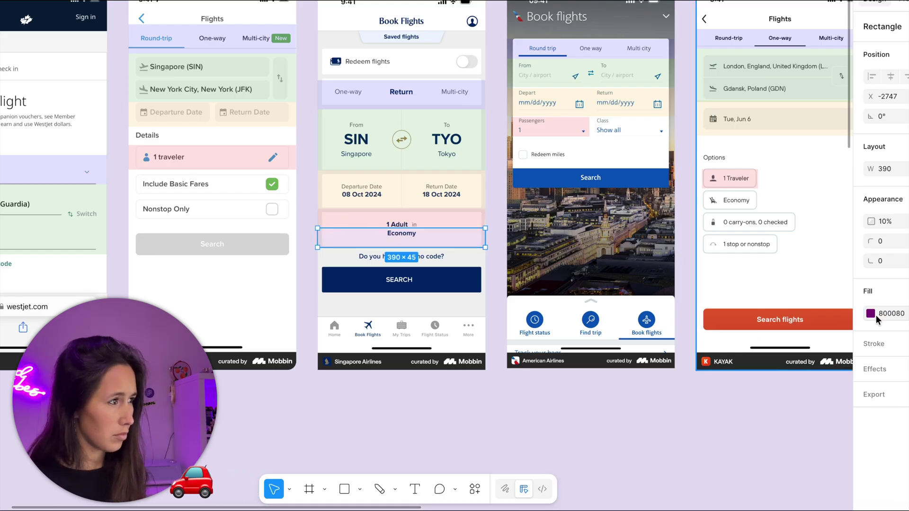
key(Return)
click(870, 314)
click(843, 292)
Place magenta copies over the cabin-class rows across the screens up to Expedia
drag(401, 239, 658, 124)
drag(757, 132, 665, 131)
scroll(666, 132, right, 5)
drag(520, 128, 645, 203)
scroll(656, 228, right, 8)
drag(353, 180, 531, 161)
scroll(530, 161, right, 8)
drag(586, 173, 691, 174)
scroll(479, 158, right, 8)
scroll(480, 159, down, 10)
click(573, 319)
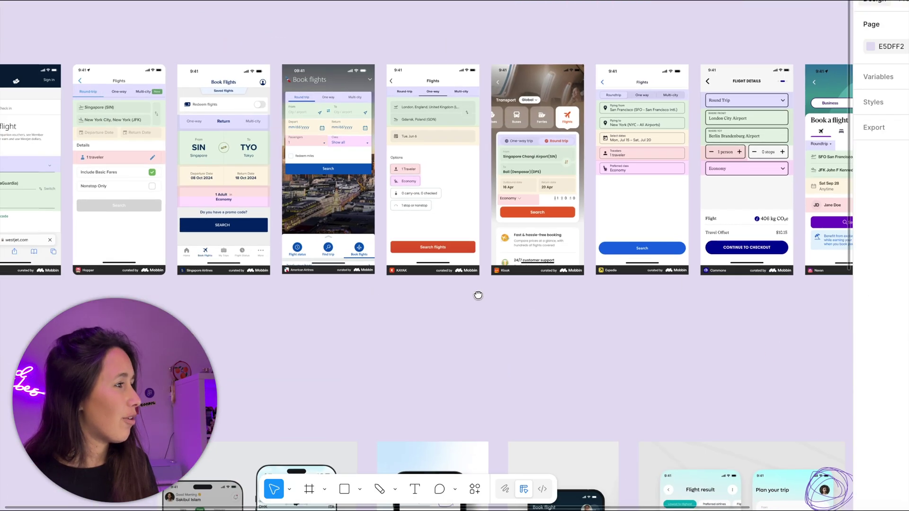
Lock the nine flight screenshots with Cmd+Shift+L, then marquee-select every overlay block
drag(479, 295, 497, 311)
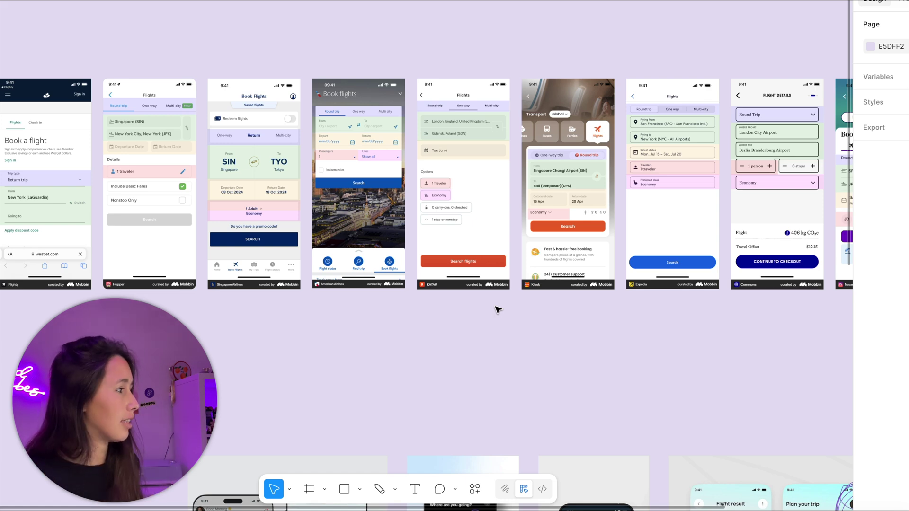
scroll(494, 305, down, 2)
scroll(474, 305, right, 3)
drag(750, 314, 74, 275)
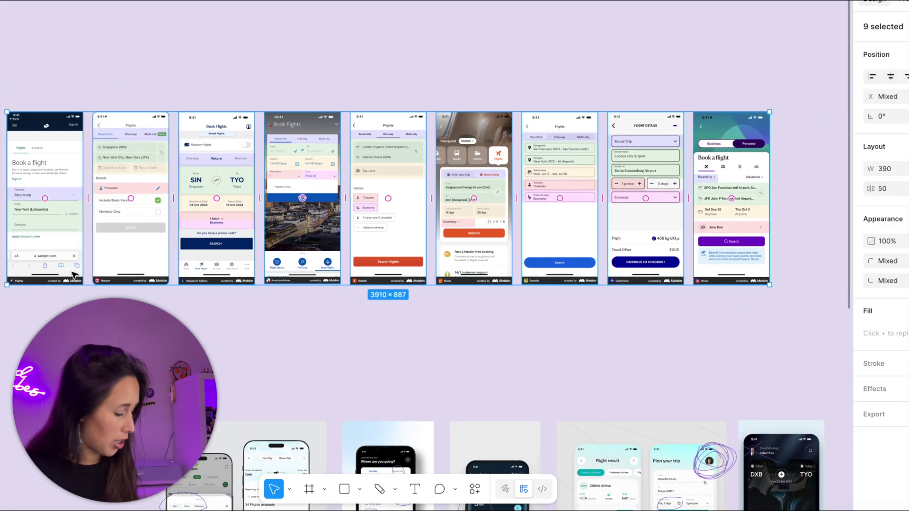
key(super+shift+l)
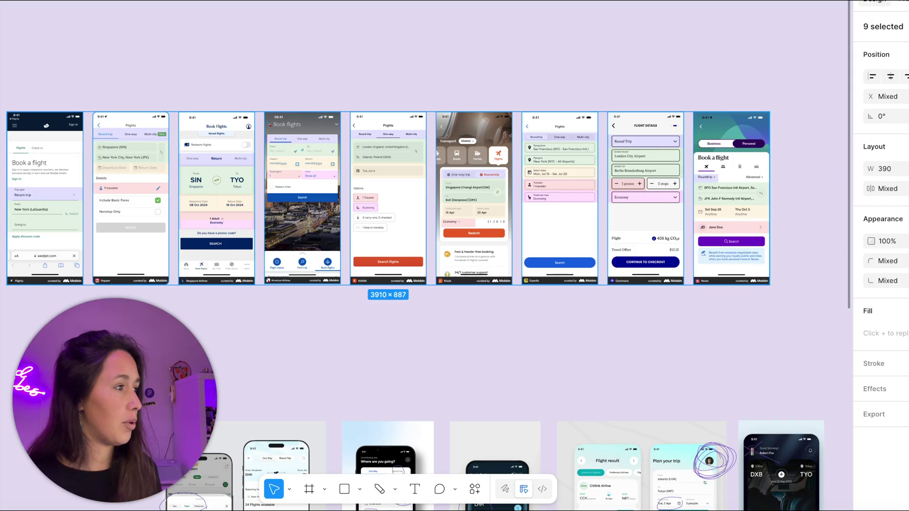
key(Escape)
scroll(61, 30, left, 3)
drag(17, 47, 761, 382)
Pan along the new row of colour-coded overlay blocks above the flight screenshots
scroll(445, 160, left, 2)
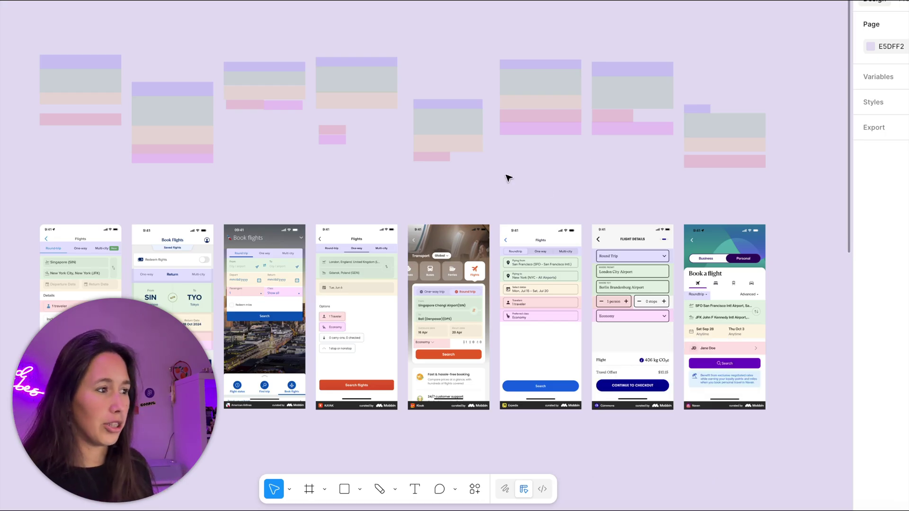
drag(507, 174, 701, 176)
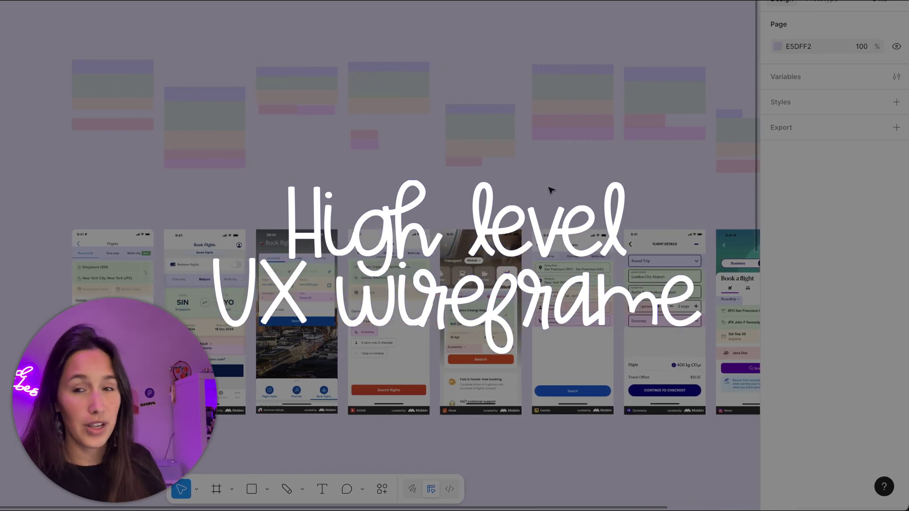
Create a 402×874 iPhone 16 Pro frame and place it left of the colour-block overlays
scroll(120, 136, left, 5)
key(f)
scroll(798, 97, left, 5)
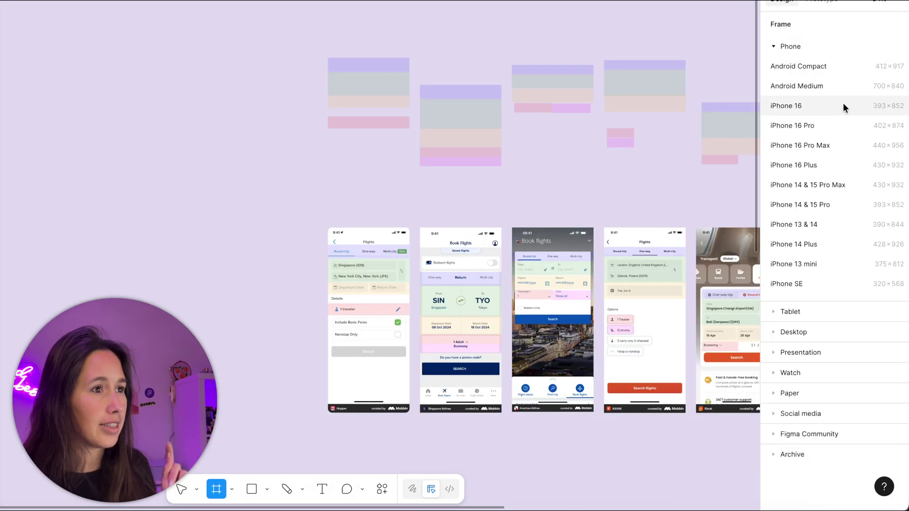
click(832, 125)
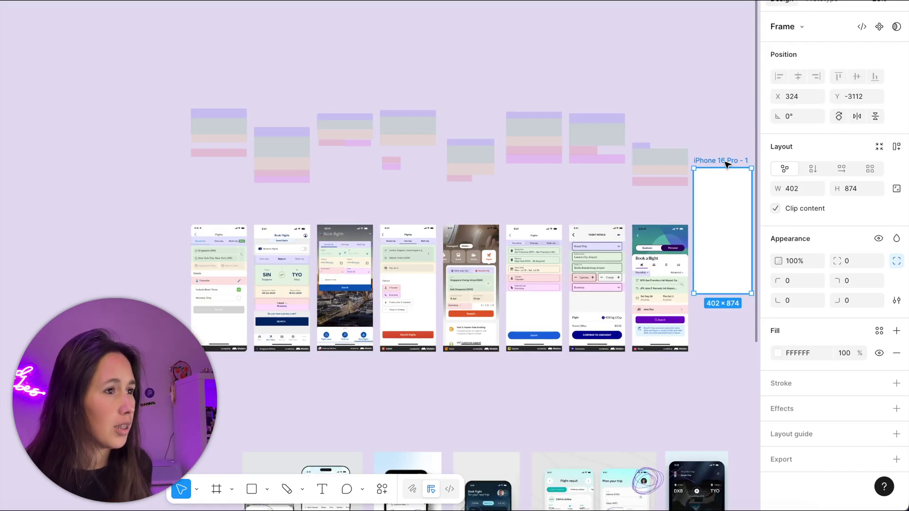
drag(711, 158, 134, 112)
scroll(134, 112, up, 5)
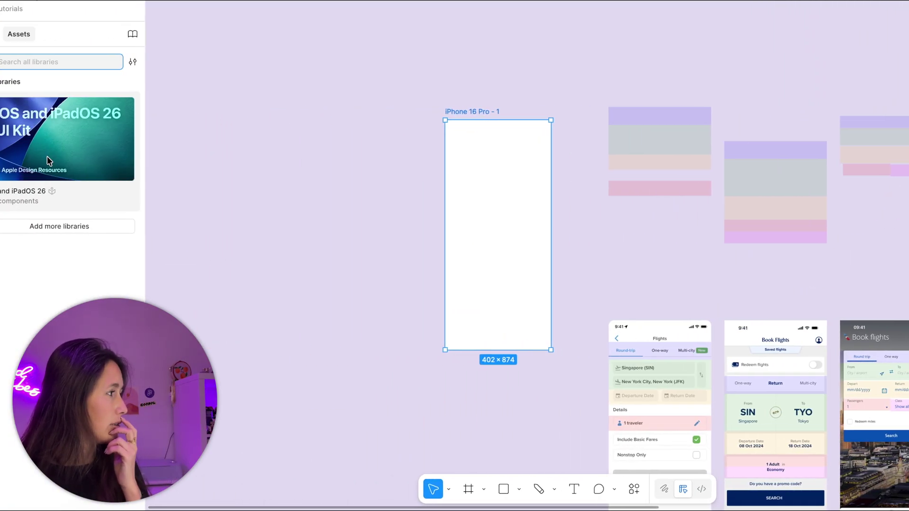
From the iOS and iPadOS 26 kit's Examples, drag the Date and Time Picker screen onto the canvas
click(73, 156)
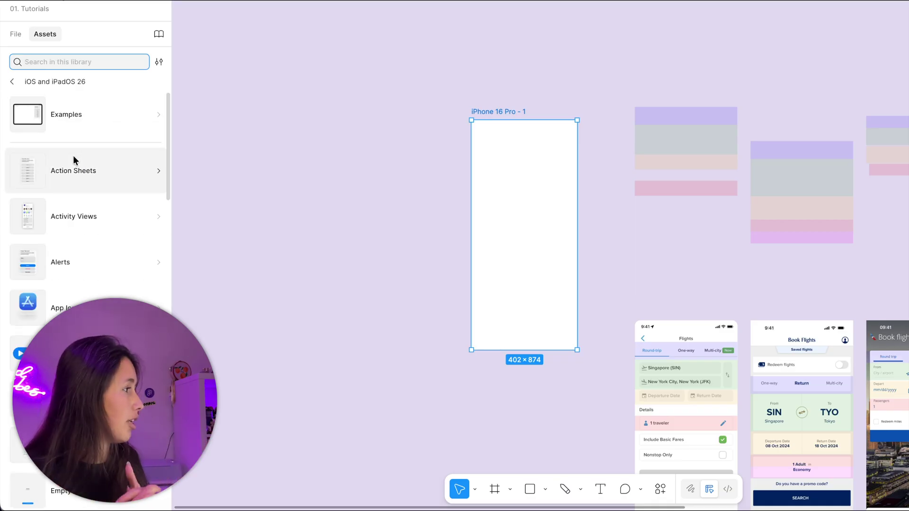
scroll(72, 155, down, 15)
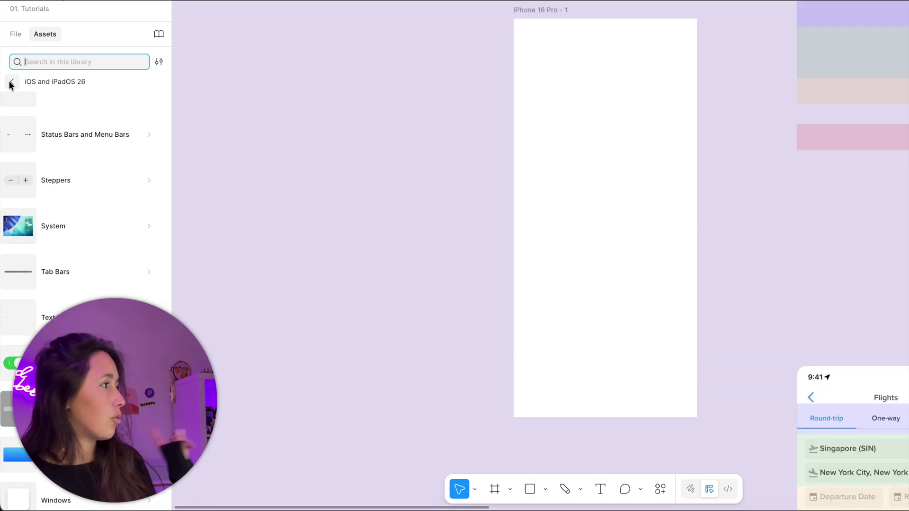
scroll(78, 159, up, 15)
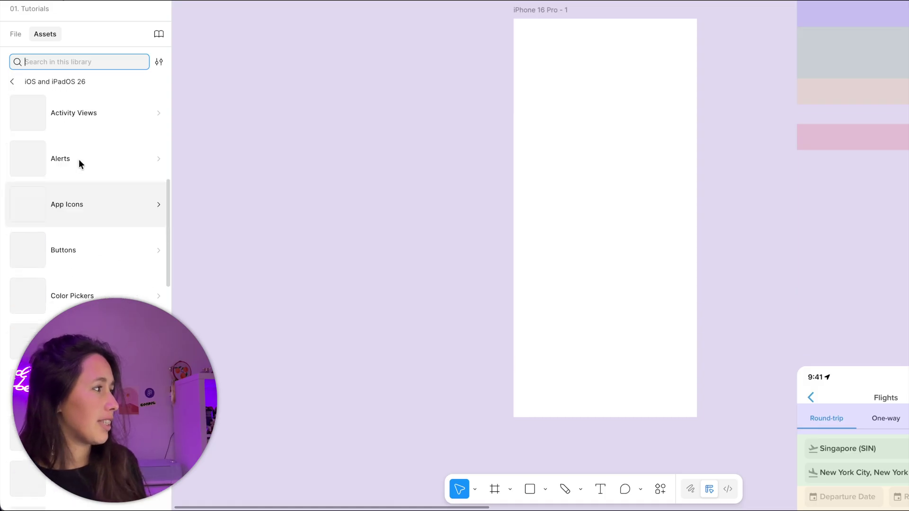
click(147, 107)
scroll(87, 200, down, 10)
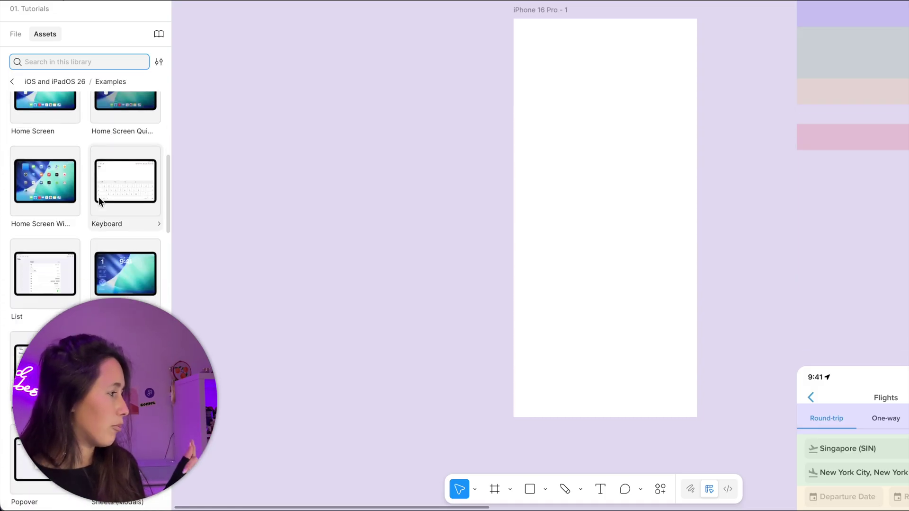
scroll(97, 201, down, 7)
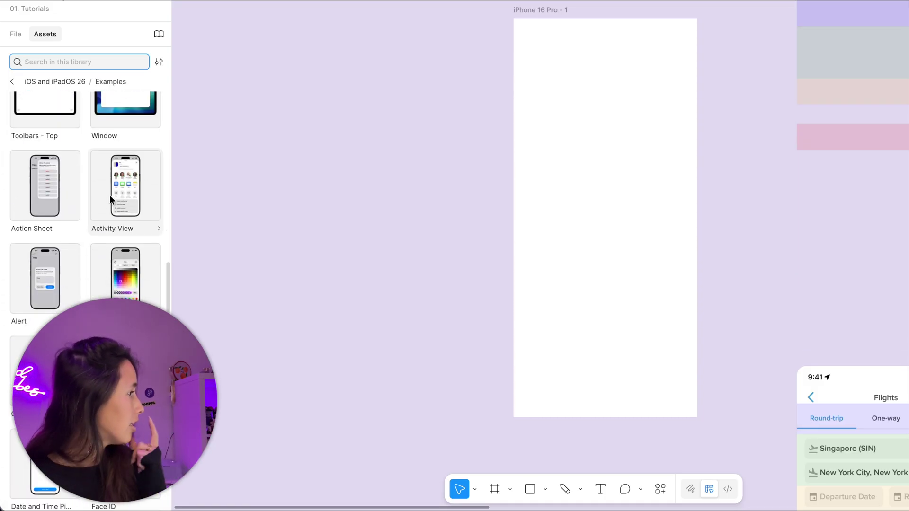
scroll(110, 224, down, 7)
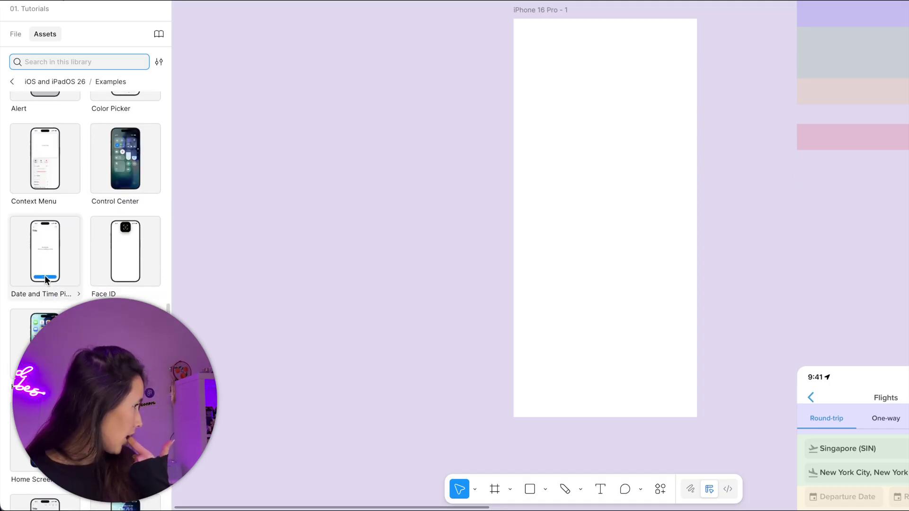
scroll(40, 257, down, 3)
scroll(41, 213, up, 3)
drag(41, 169, 434, 208)
Detach the example screen and paste a copy of its top bar into iPhone 16 Pro - 1
right_click(440, 208)
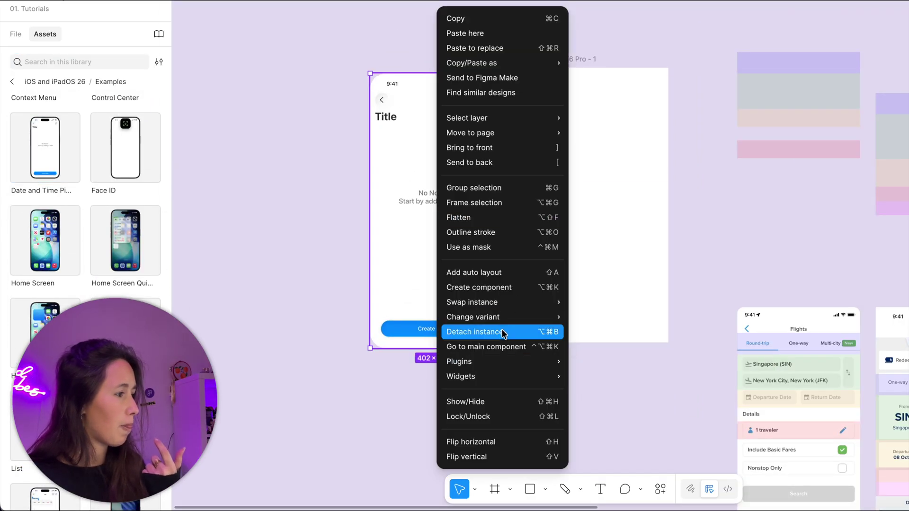
click(503, 331)
click(417, 90)
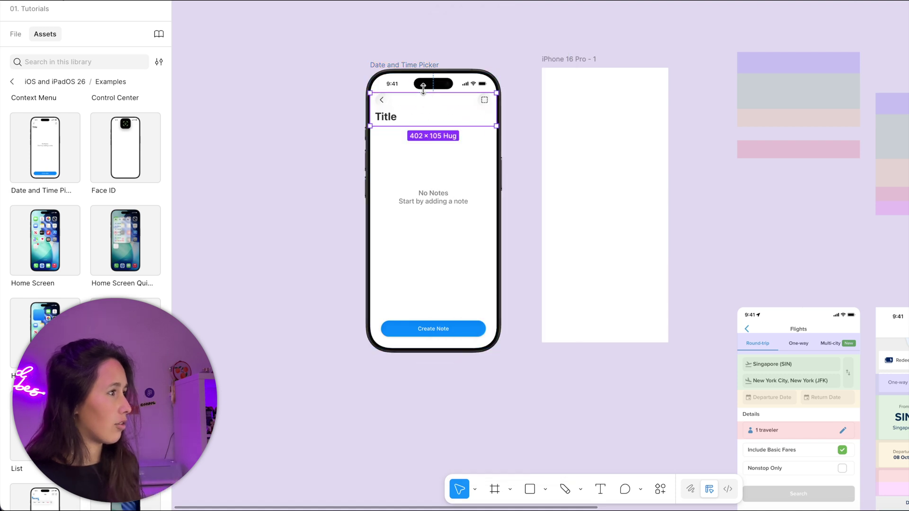
key(super+c)
click(560, 65)
key(super+v)
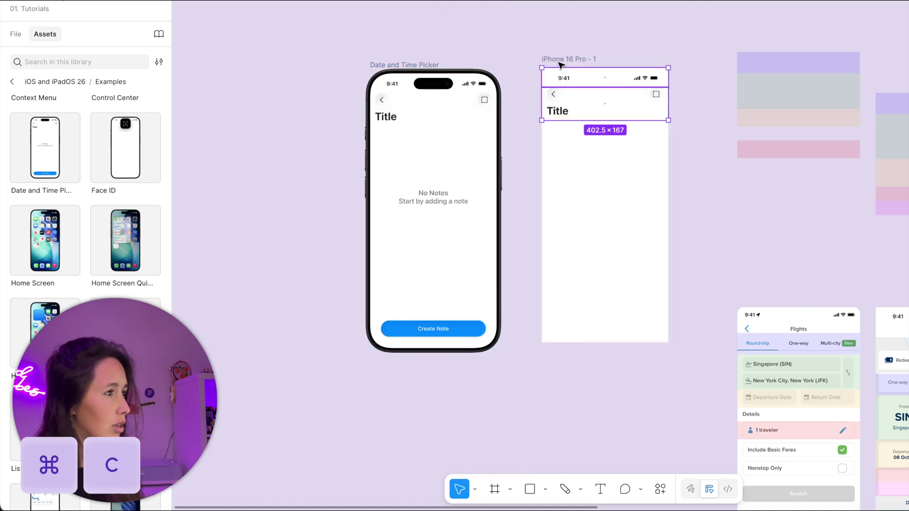
Delete the back-and-square navigation row and begin retyping Title as 'Sunshine flights'
scroll(629, 95, up, 3)
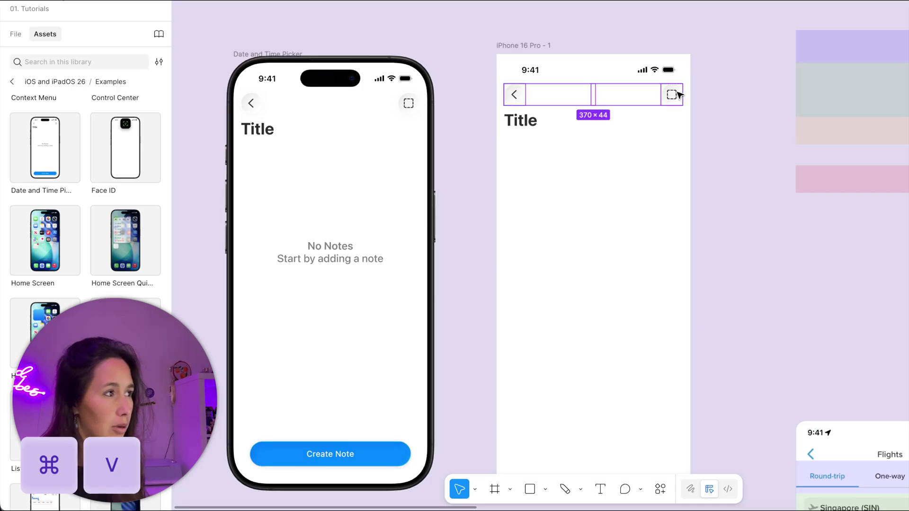
key(Delete)
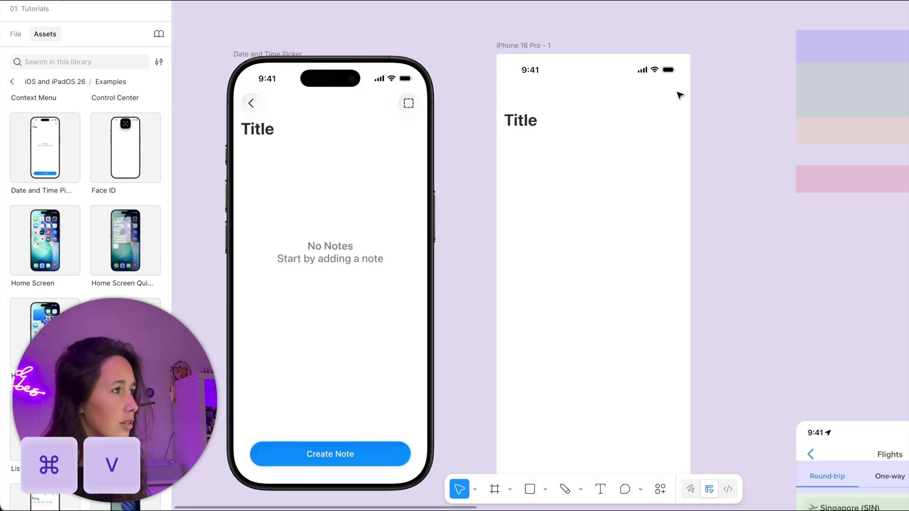
double_click(522, 120)
text(Sunb)
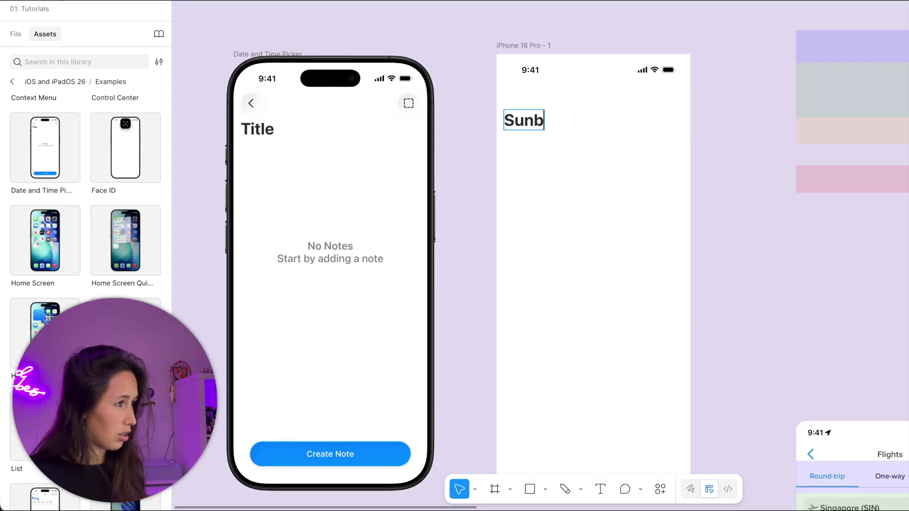
key(BackSpace)
text(hin)
key(BackSpace)
key(BackSpace)
key(BackSpace)
Finish the 'Sunshine flights' heading and delete the Date and Time Picker example screen
text(shine flightds)
key(BackSpace)
key(BackSpace)
text(s)
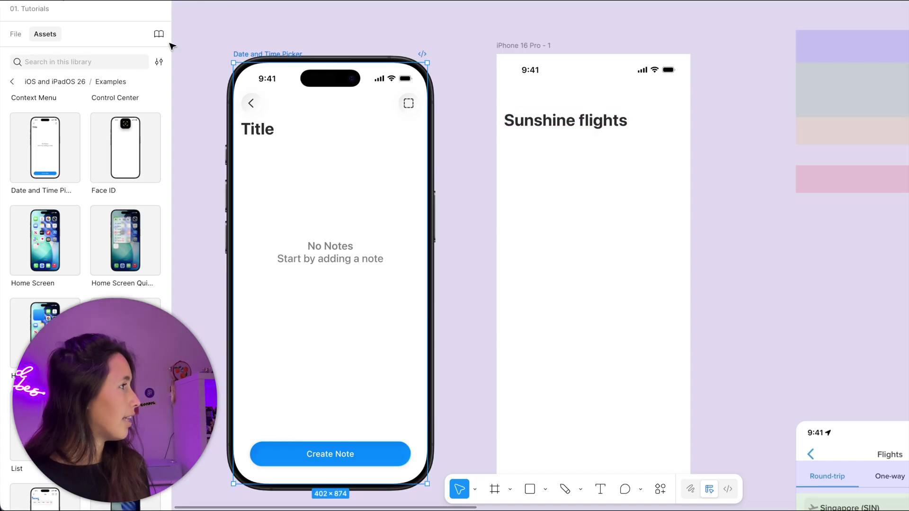
click(234, 54)
key(Delete)
Pan across the Klook and Flight Details reference screens back to the Sunshine flights frame
click(15, 35)
scroll(382, 134, down, 5)
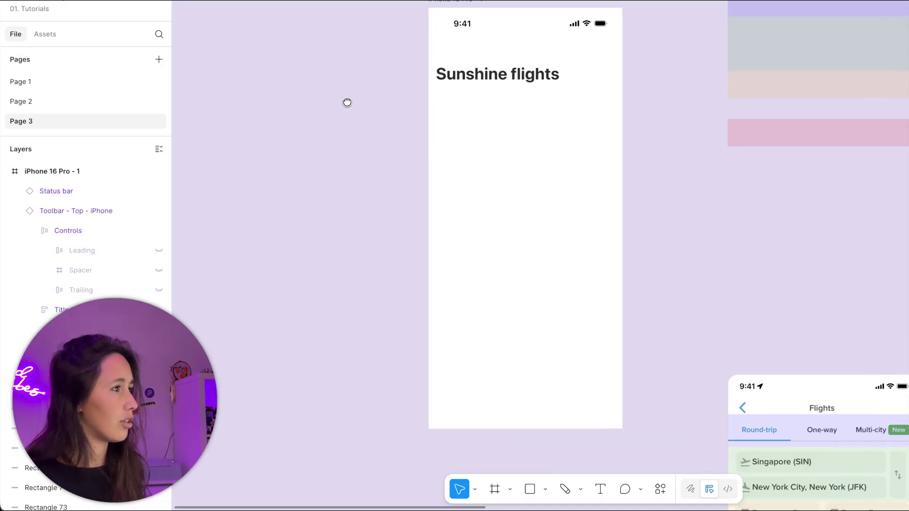
scroll(345, 101, down, 2)
scroll(345, 106, right, 5)
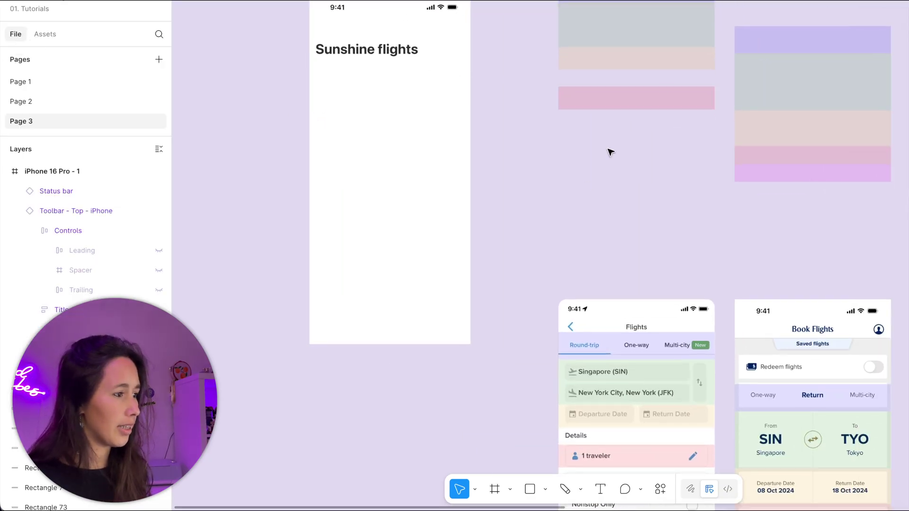
scroll(378, 252, down, 6)
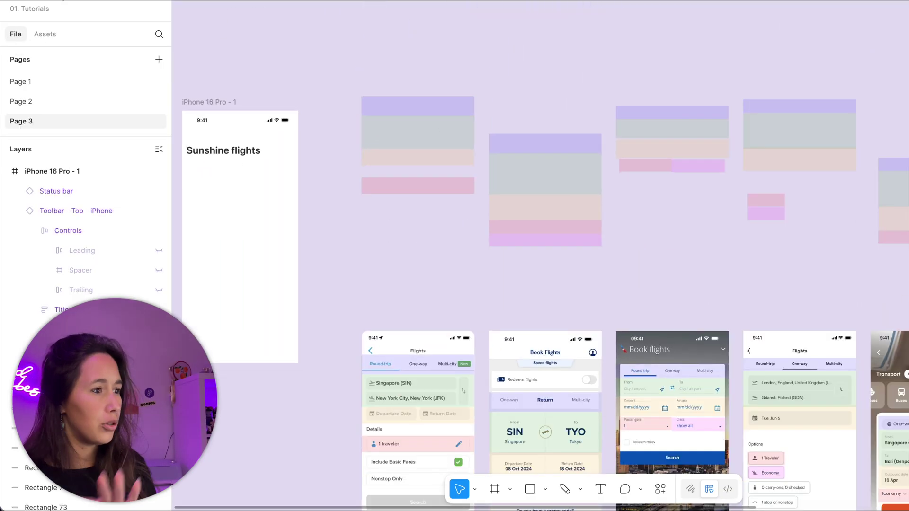
scroll(763, 148, down, 5)
scroll(361, 232, up, 3)
scroll(361, 232, up, 3)
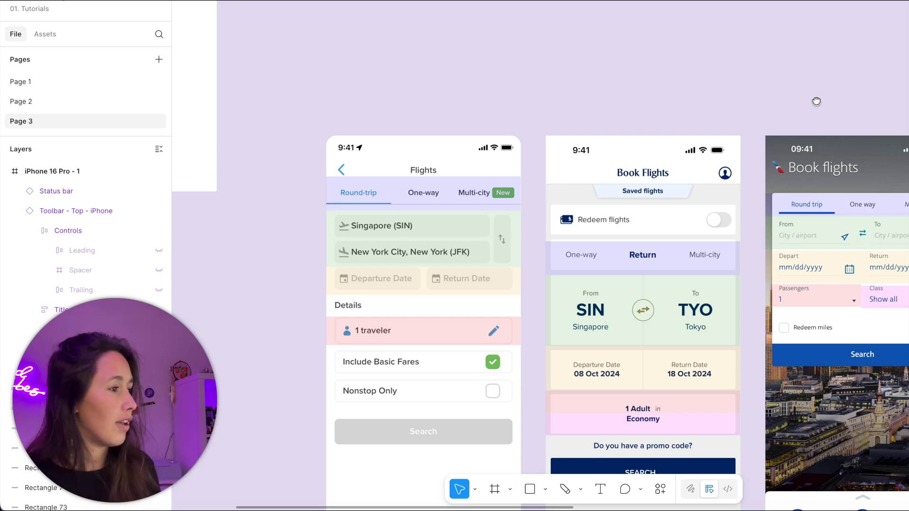
drag(815, 101, 358, 56)
drag(720, 69, 205, 32)
scroll(776, 34, right, 5)
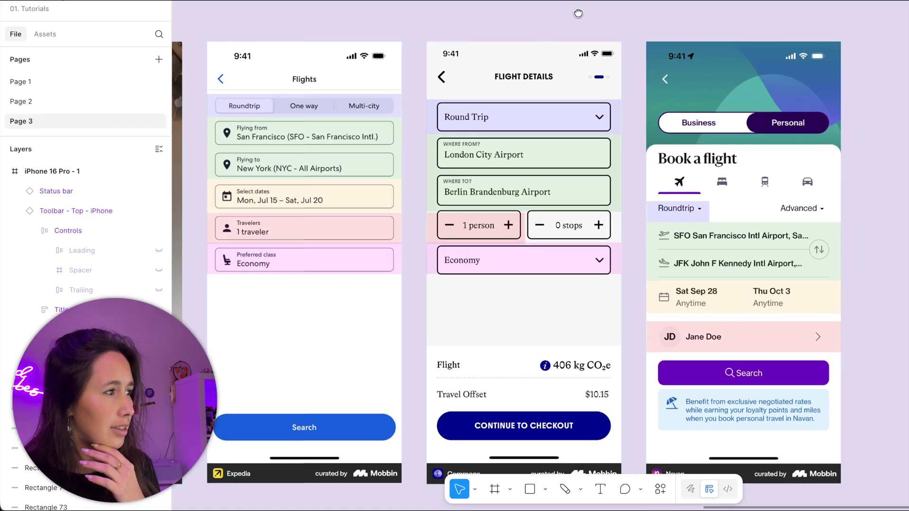
scroll(589, 14, left, 15)
scroll(540, 255, left, 12)
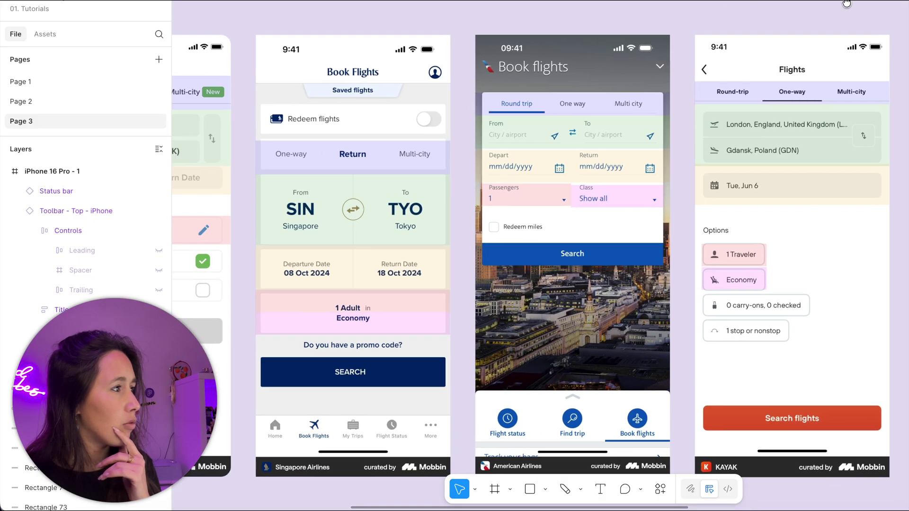
scroll(792, 11, left, 12)
scroll(833, 90, up, 5)
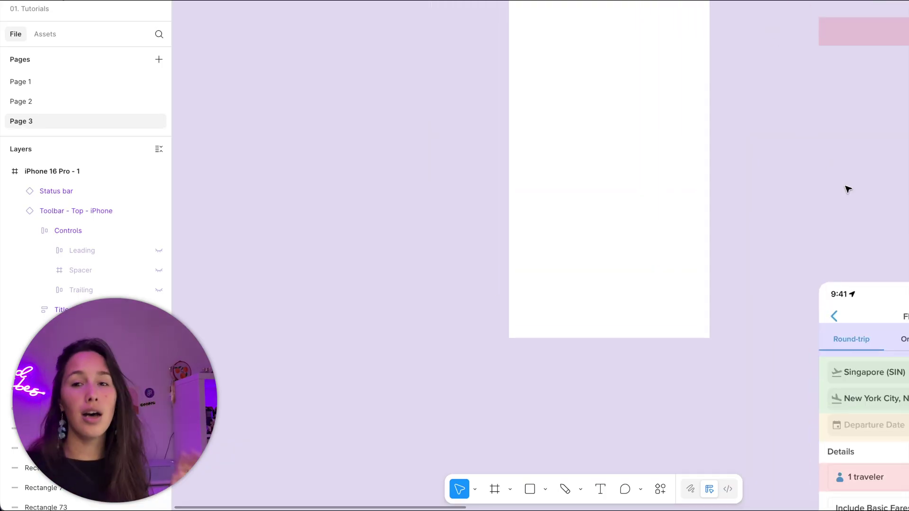
drag(835, 159, 761, 235)
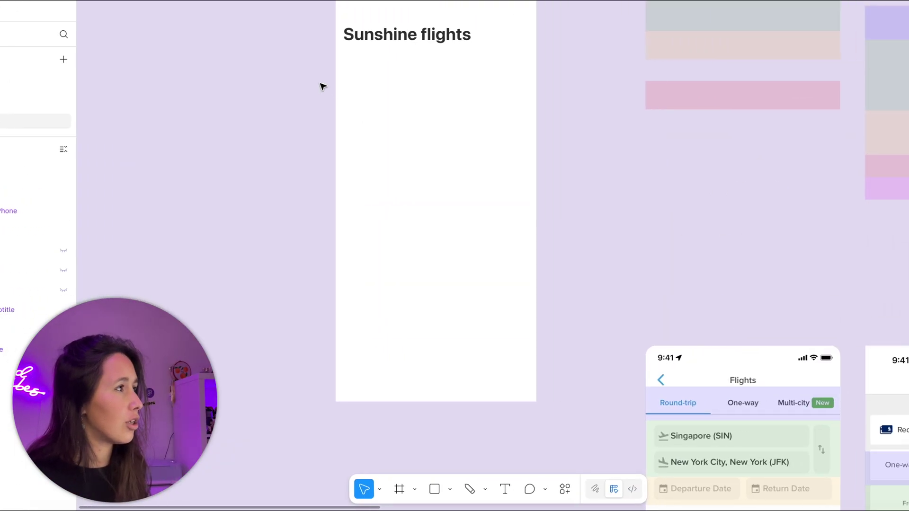
Add a 'Round trip' text label below the title with the Body Regular text style
scroll(421, 85, up, 3)
drag(459, 64, 670, 178)
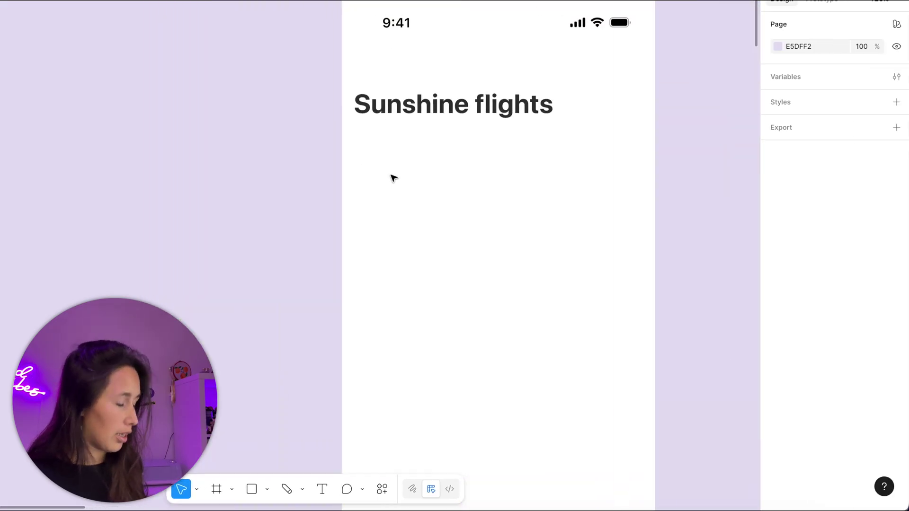
key(t)
click(377, 157)
text(Round trip)
key(Escape)
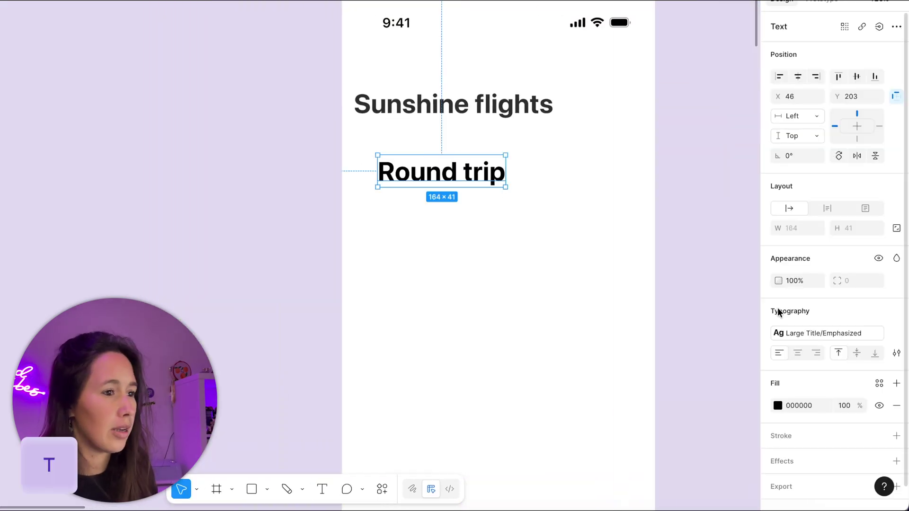
click(786, 331)
scroll(697, 431, down, 8)
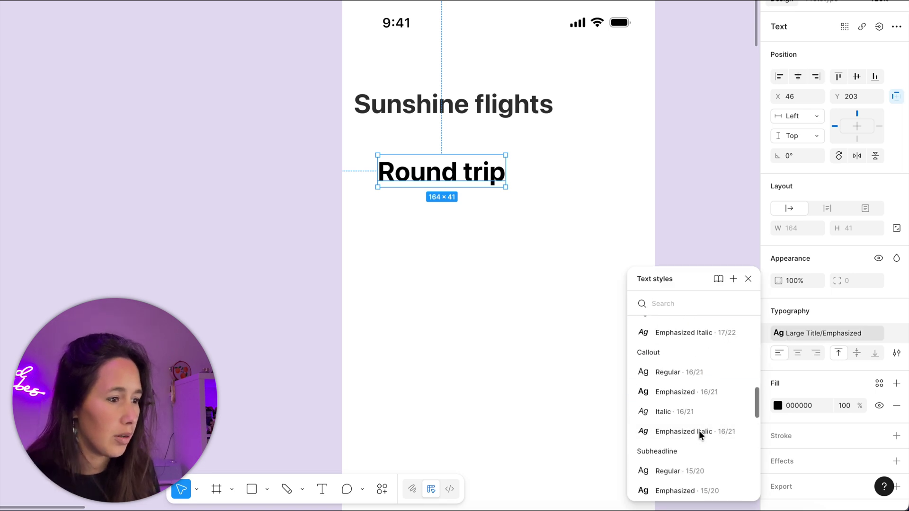
scroll(699, 431, down, 3)
scroll(738, 365, up, 3)
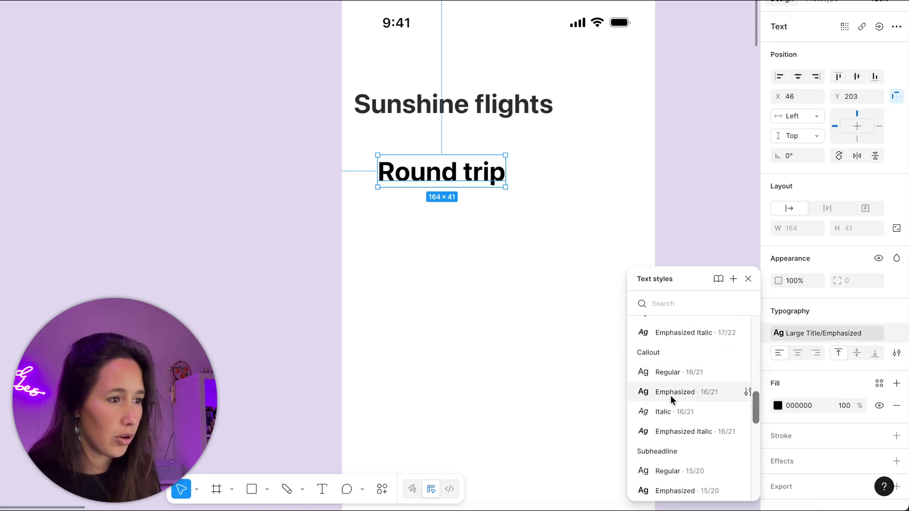
scroll(676, 432, down, 1)
scroll(677, 428, up, 3)
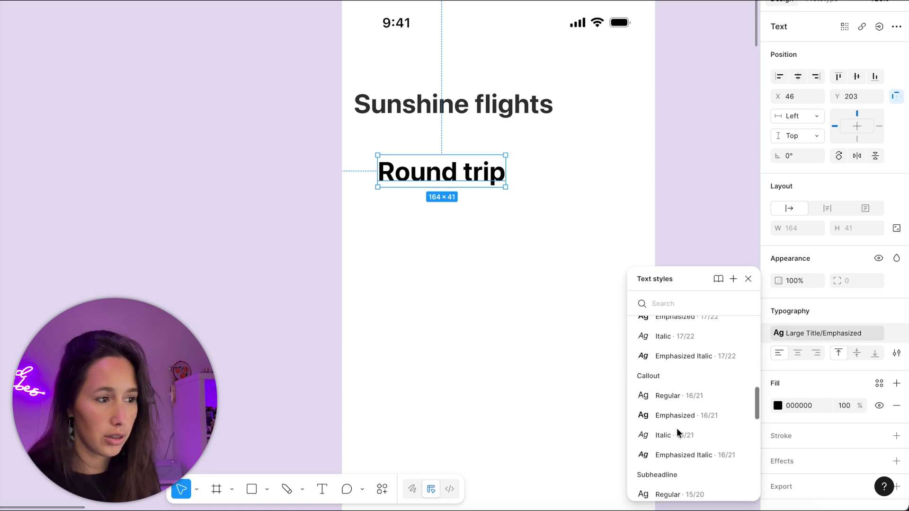
click(692, 397)
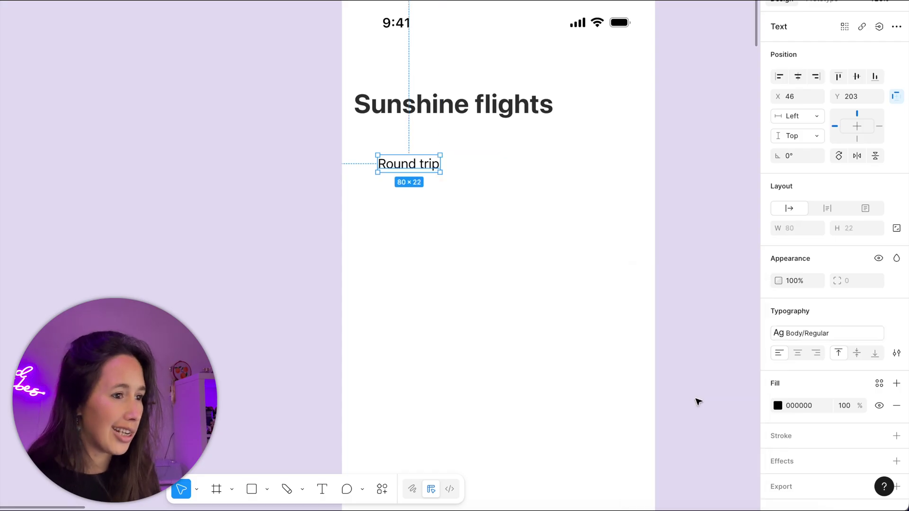
Duplicate the label and retype the copy as 'One way'
click(552, 298)
drag(402, 168, 467, 144)
double_click(466, 144)
text(one way)
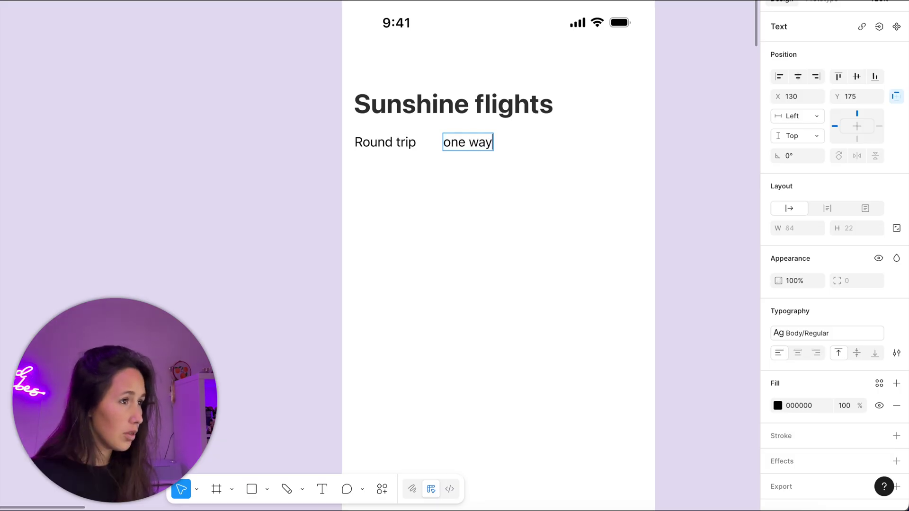
key(super+a)
text(one)
key(BackSpace)
key(BackSpace)
key(BackSpace)
text(One way)
key(Escape)
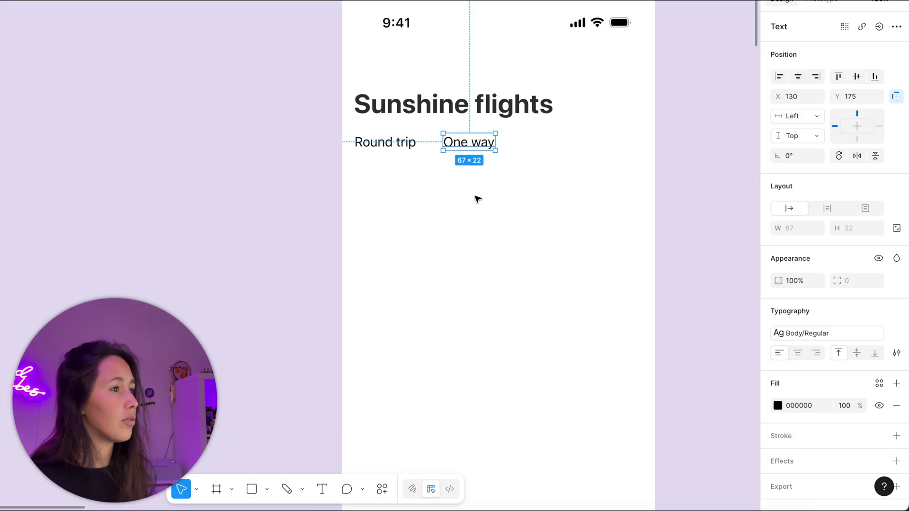
Duplicate 'One way' to its right as 'Multi city' and select all three labels
drag(505, 148, 587, 148)
key(Return)
text(Muolti)
key(BackSpace)
key(BackSpace)
key(BackSpace)
key(BackSpace)
text(ltio)
key(BackSpace)
key(BackSpace)
text(city)
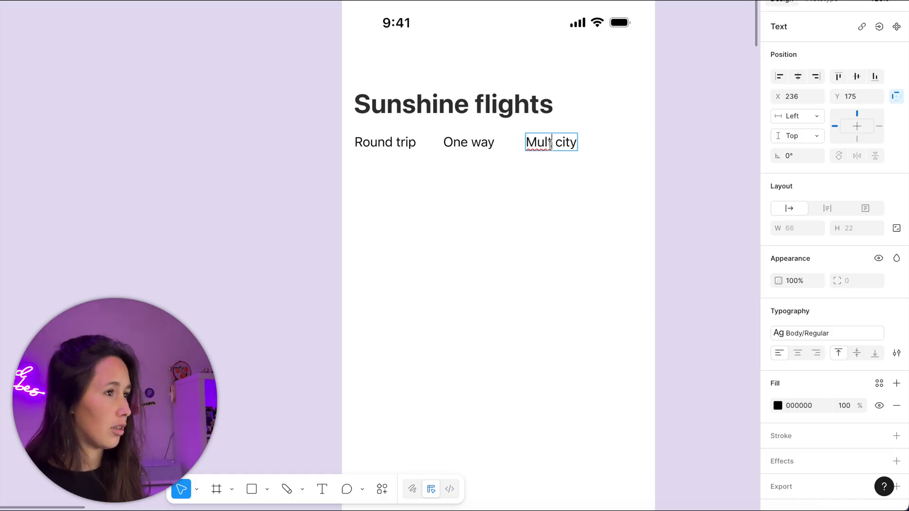
text(i)
key(Escape)
drag(598, 173, 342, 140)
Wrap the labels in a full-width auto-layout row with 16 padding and 10 gap
key(shift+a)
drag(581, 142, 672, 154)
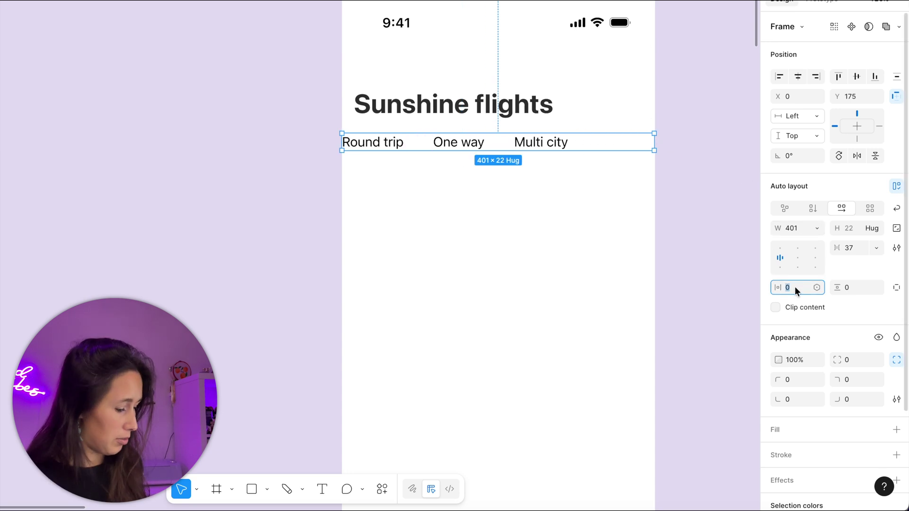
text(16)
key(Return)
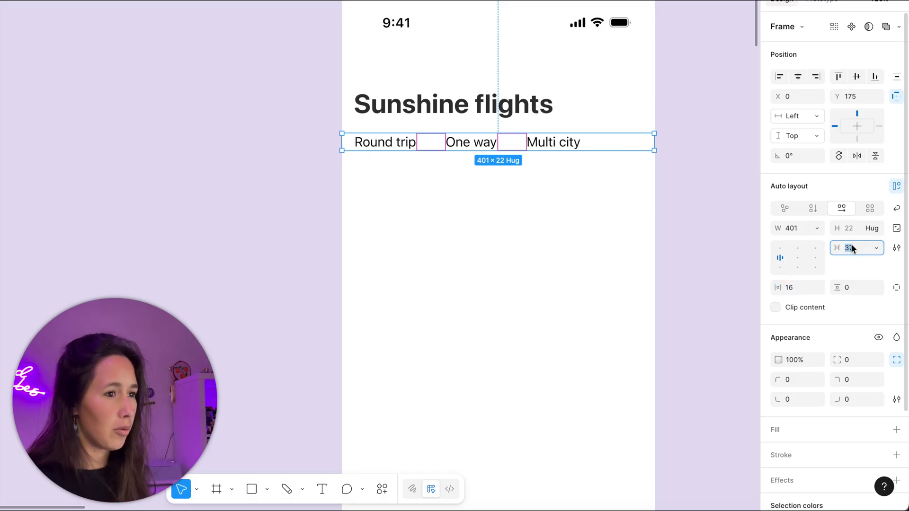
text(10)
key(Return)
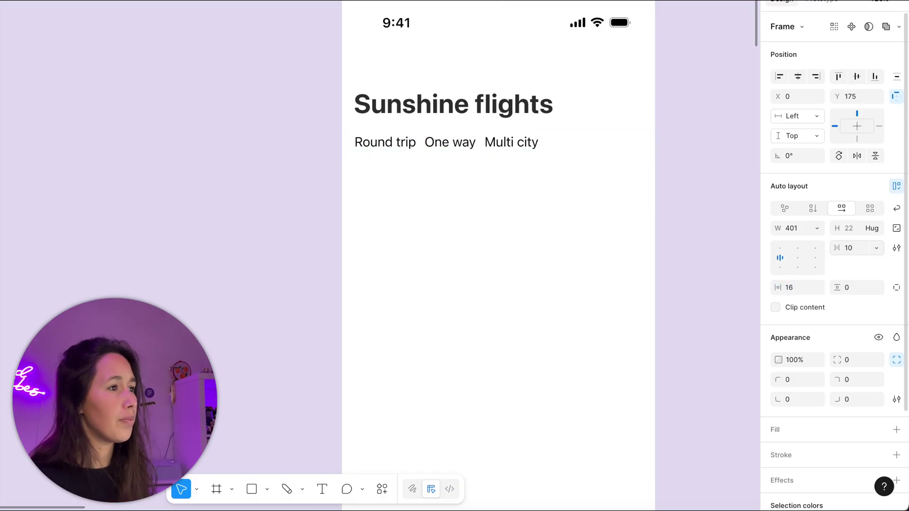
Centre-align the three tab labels and set each to fill the row width equally
key(Return)
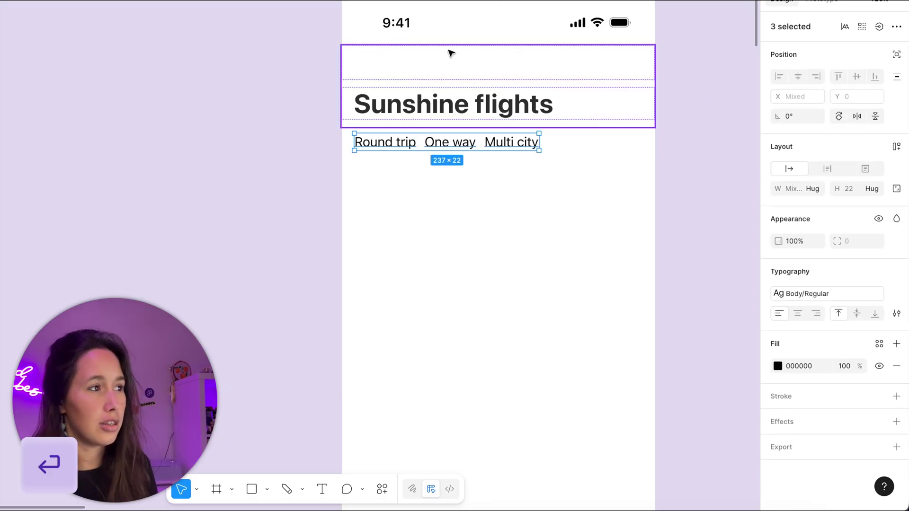
click(799, 313)
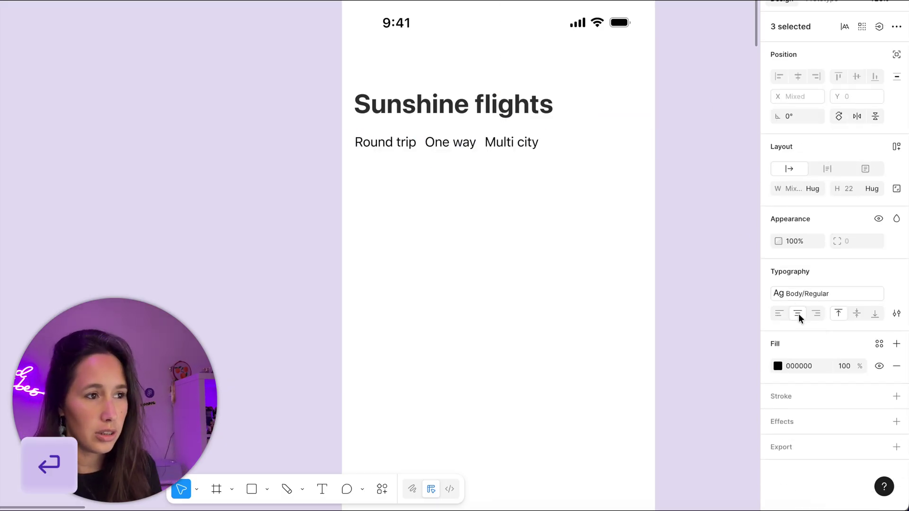
click(816, 185)
click(808, 202)
click(572, 157)
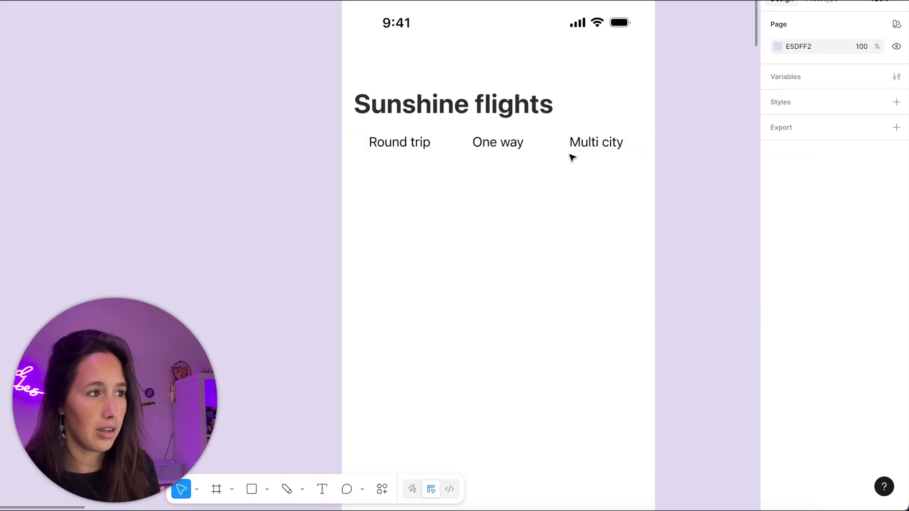
click(576, 145)
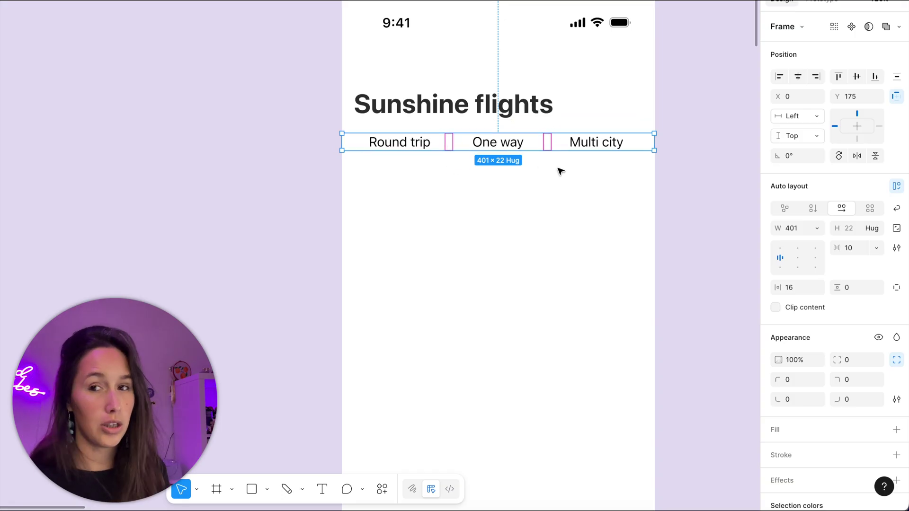
click(552, 189)
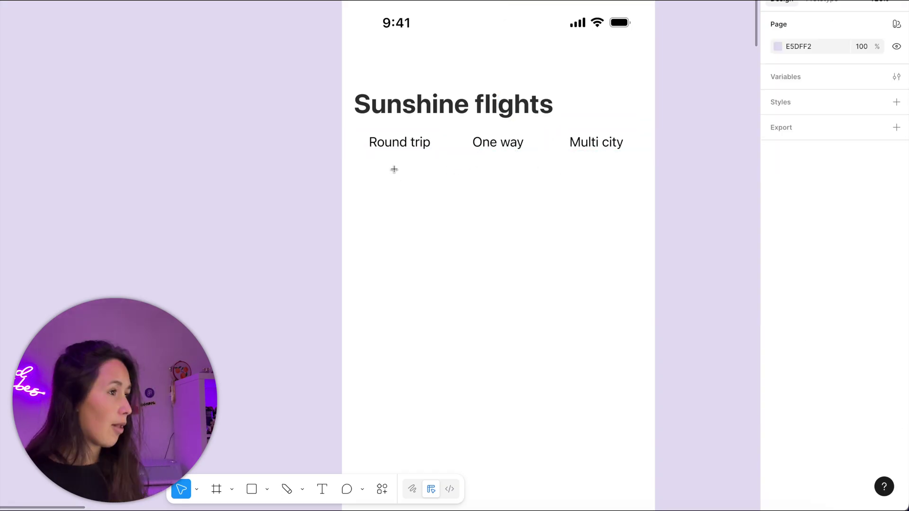
Draw a line under Round trip and give it the Accents/Purple stroke style
key(l)
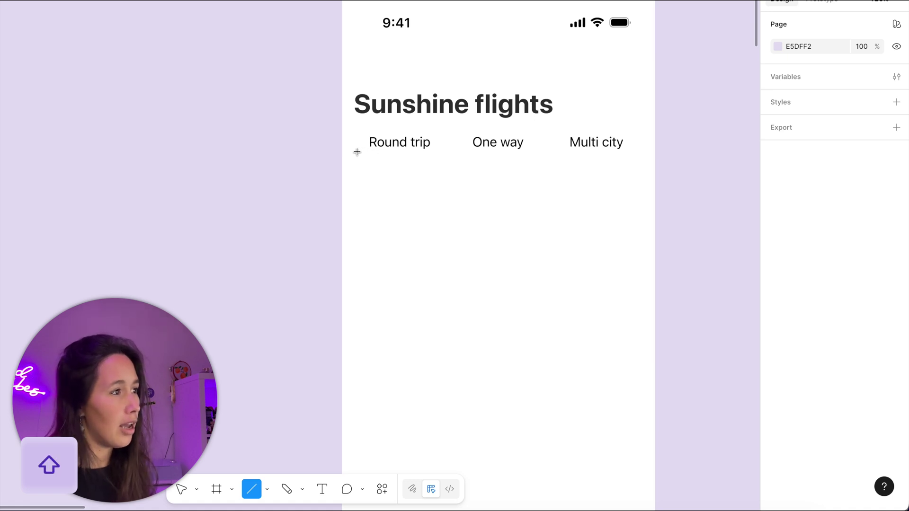
drag(357, 152, 439, 152)
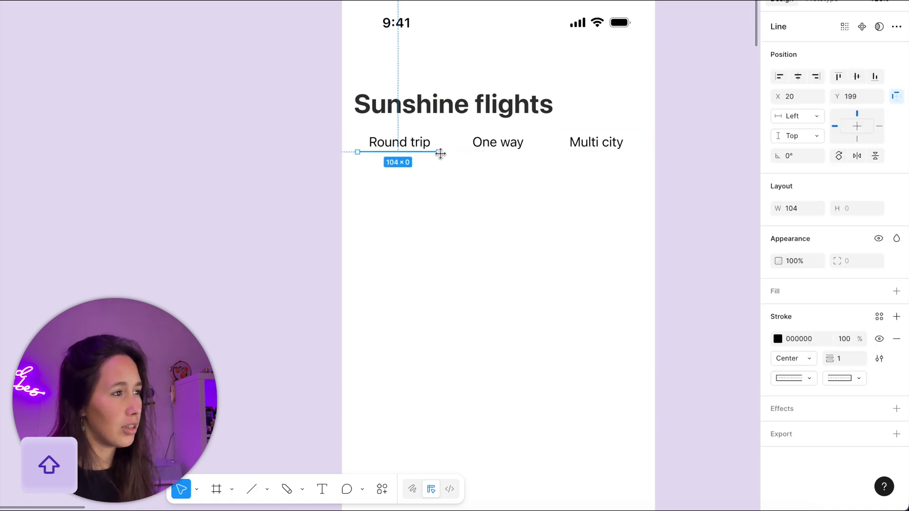
click(875, 319)
text(purple)
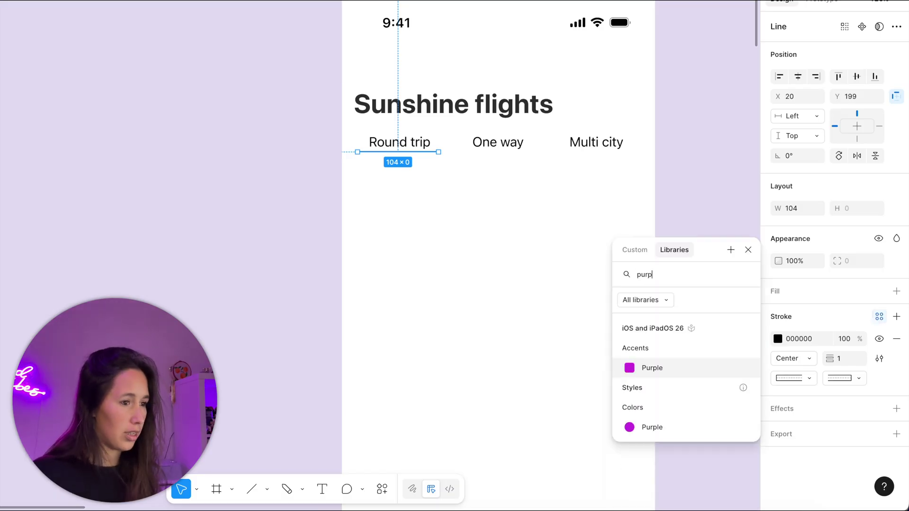
key(Return)
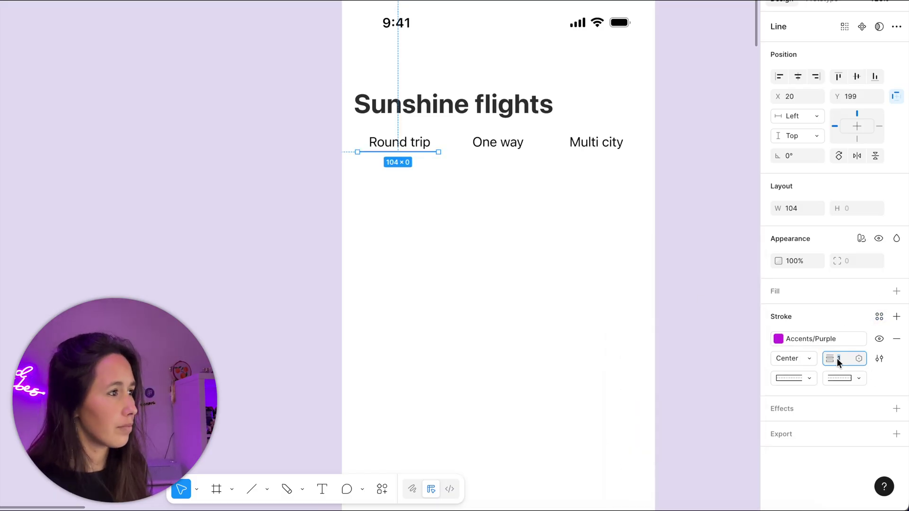
click(674, 306)
drag(674, 307, 323, 147)
scroll(455, 289, down, 3)
scroll(382, 156, down, 5)
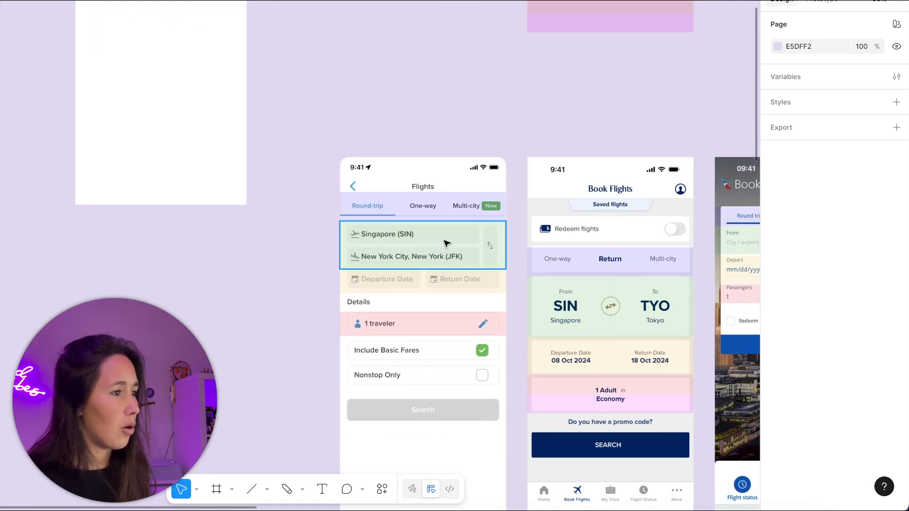
drag(114, 212, 235, 352)
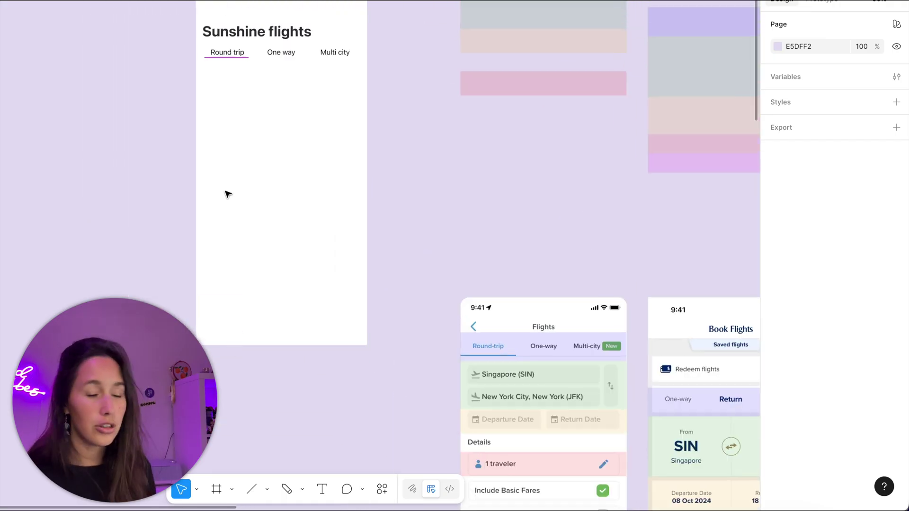
drag(227, 194, 279, 236)
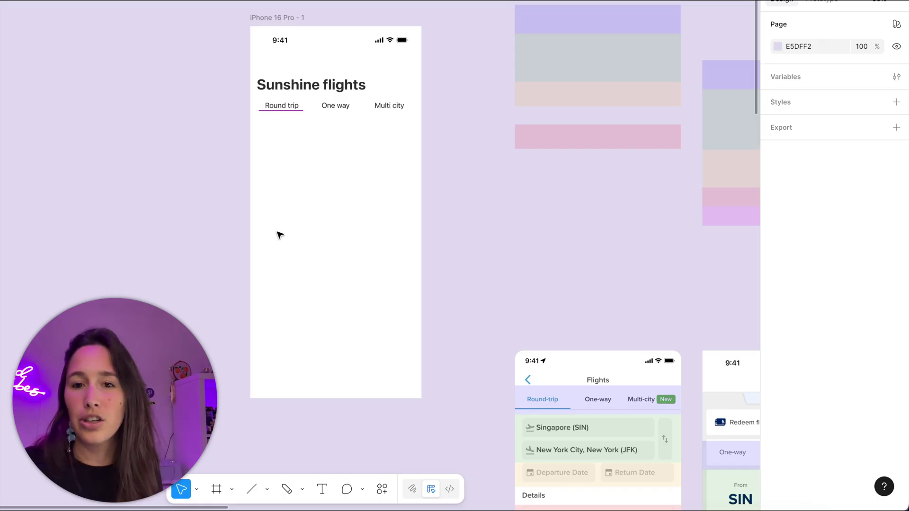
scroll(282, 236, down, 6)
scroll(281, 237, right, 9)
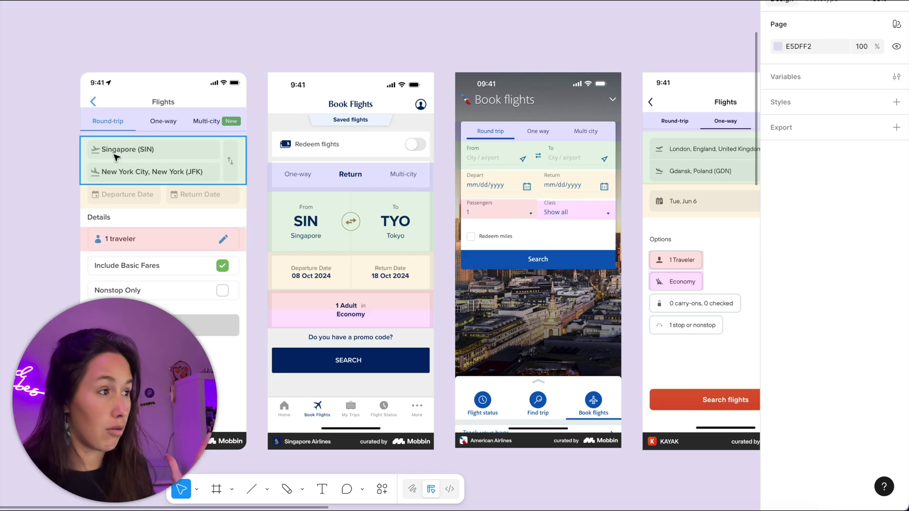
scroll(308, 165, right, 10)
scroll(308, 166, down, 1)
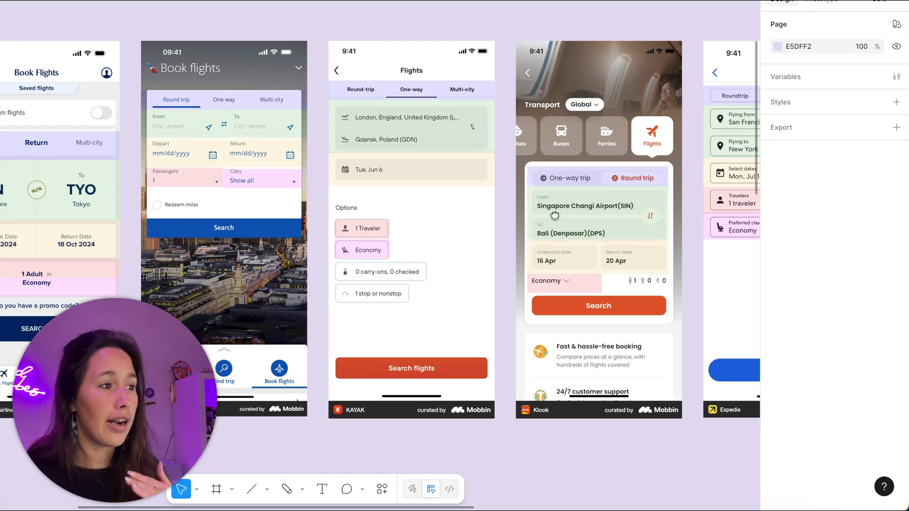
scroll(524, 210, right, 6)
scroll(524, 209, down, 1)
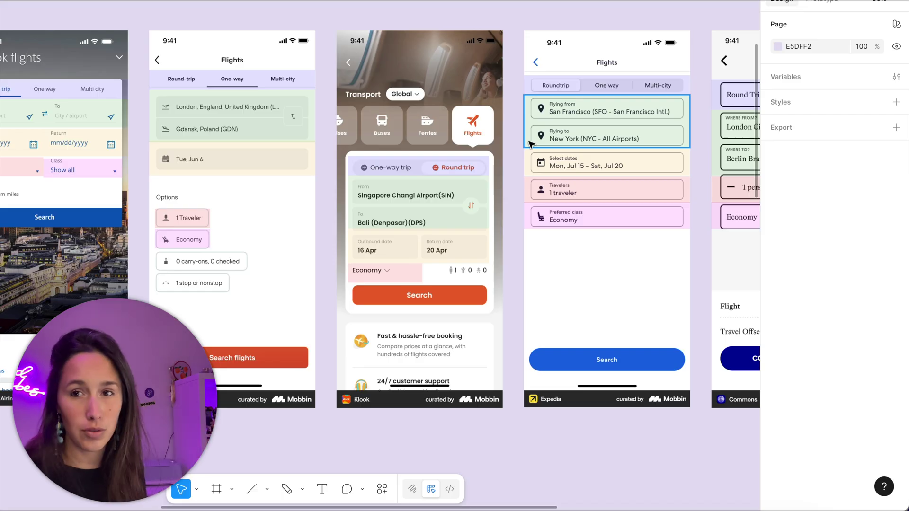
scroll(530, 143, up, 5)
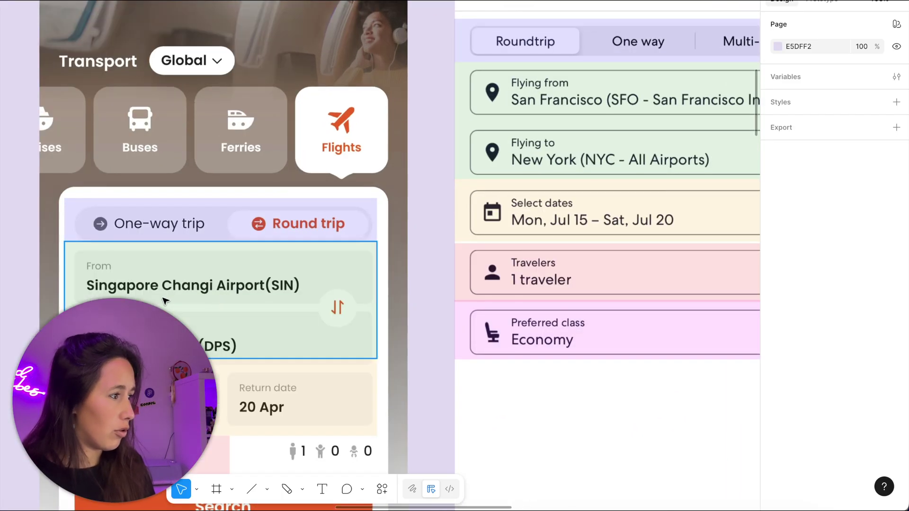
scroll(253, 299, right, 7)
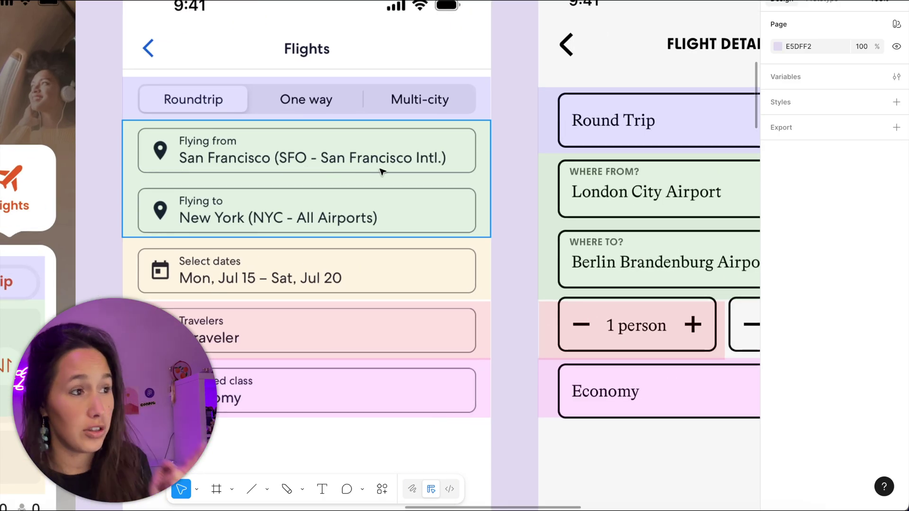
scroll(408, 170, right, 7)
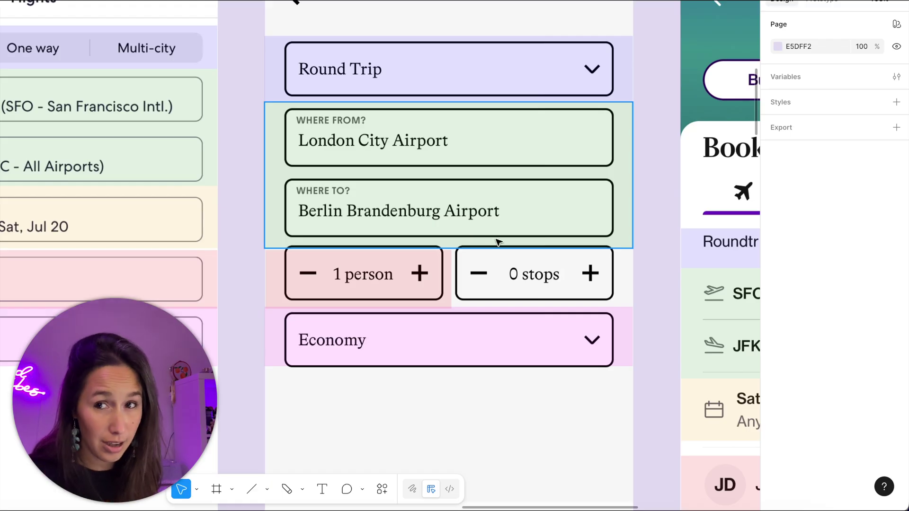
scroll(498, 242, down, 5)
scroll(429, 284, right, 6)
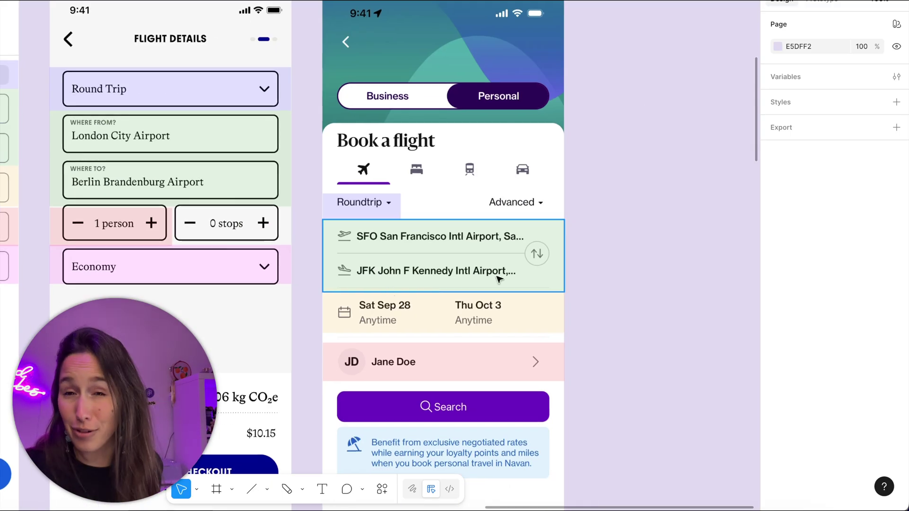
scroll(499, 279, down, 5)
scroll(499, 273, left, 15)
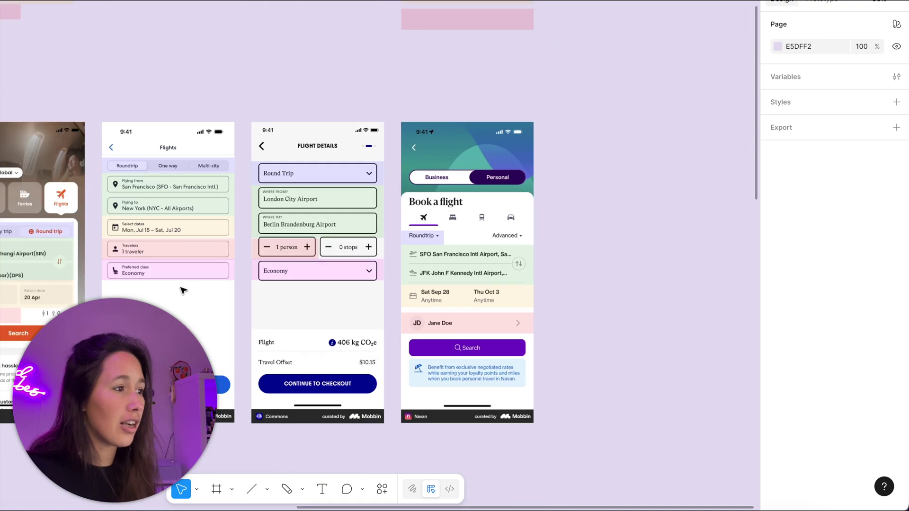
scroll(311, 275, up, 5)
scroll(362, 290, down, 10)
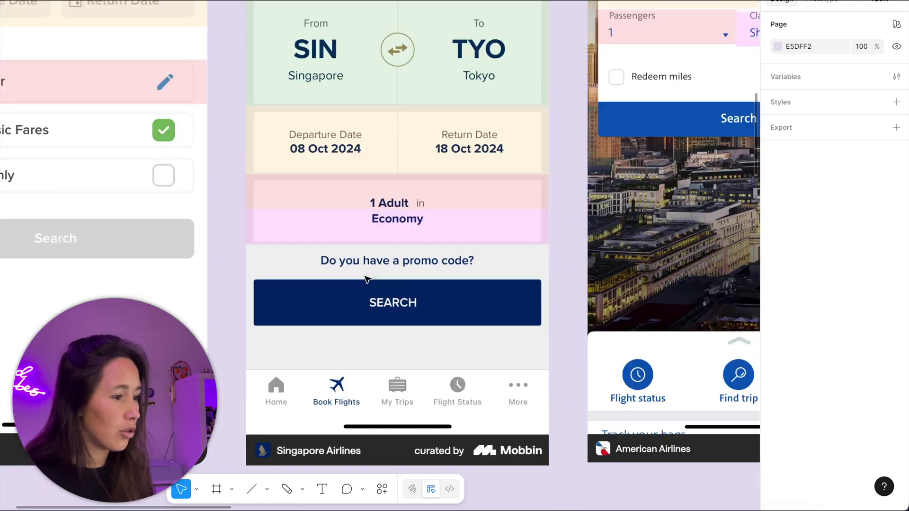
scroll(348, 162, up, 2)
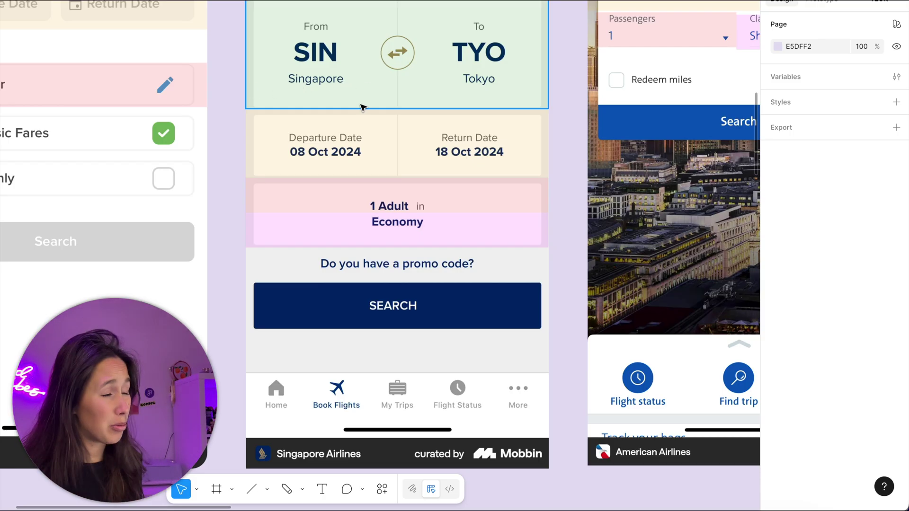
scroll(363, 107, down, 5)
scroll(142, 89, up, 5)
scroll(82, 77, up, 3)
Add a 'Departure' text label below the trip tabs
key(t)
click(67, 82)
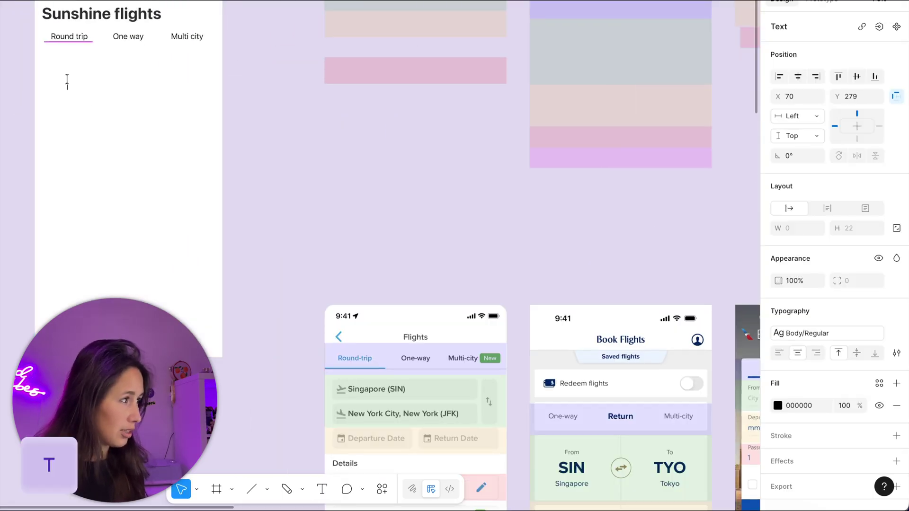
text(From)
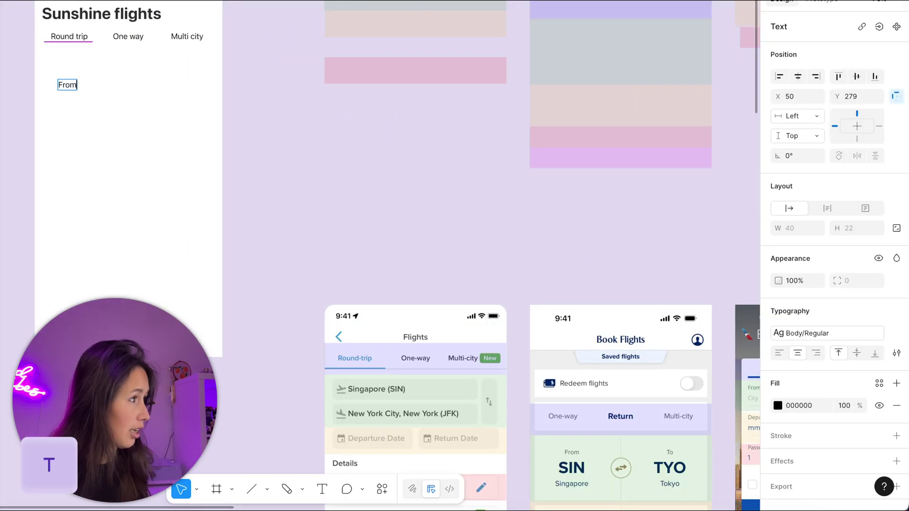
key(ctrl+a)
text(Departuyre)
key(BackSpace)
key(BackSpace)
key(BackSpace)
text(re)
key(Escape)
Make Departure a full-width, 70-tall auto-layout row with D9D9D9 fill and left-centre alignment
key(shift+a)
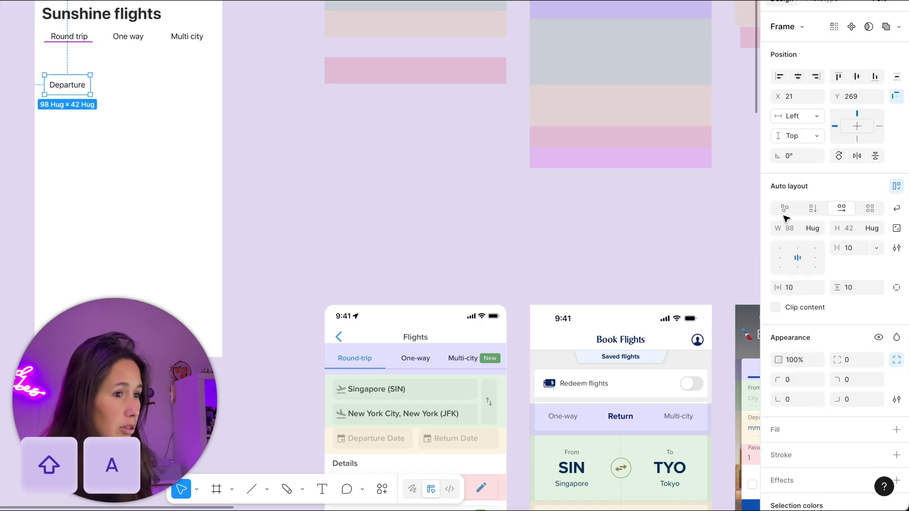
click(900, 432)
click(804, 456)
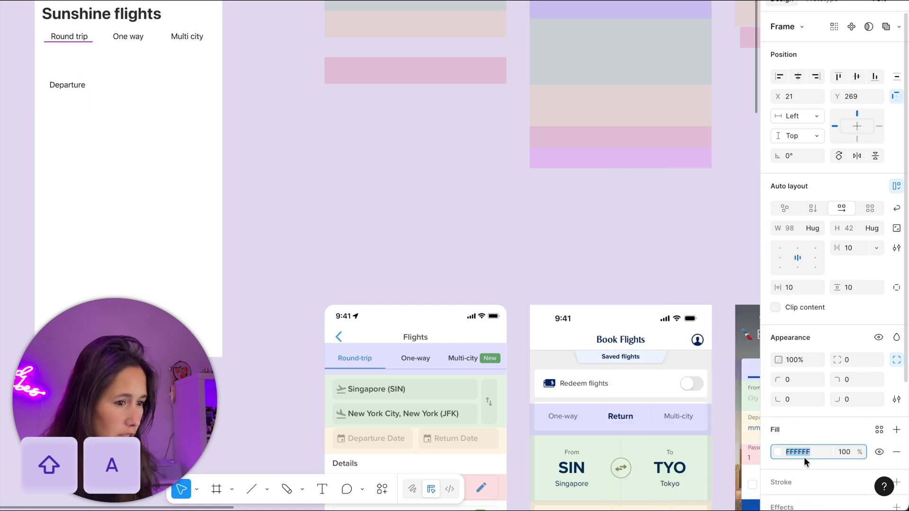
text(d9d9d9)
key(Return)
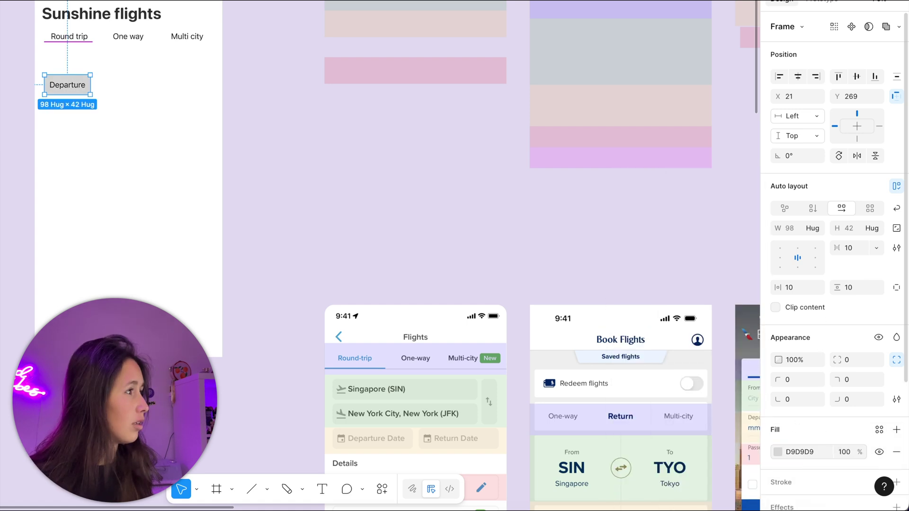
drag(268, 91, 372, 156)
scroll(193, 137, up, 3)
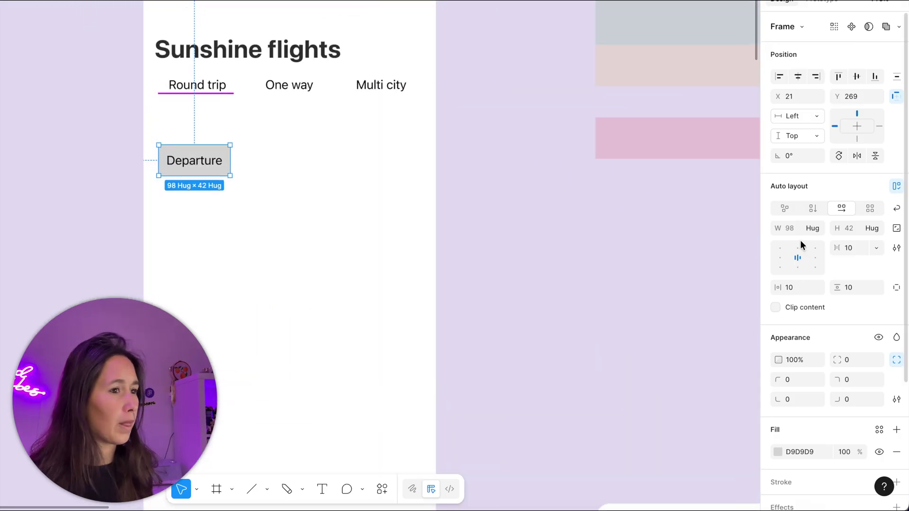
click(785, 258)
drag(187, 161, 436, 148)
drag(348, 157, 347, 174)
scroll(317, 167, right, 3)
drag(294, 145, 233, 203)
Rename the copied row's label to 'Arrival'
double_click(136, 203)
double_click(135, 203)
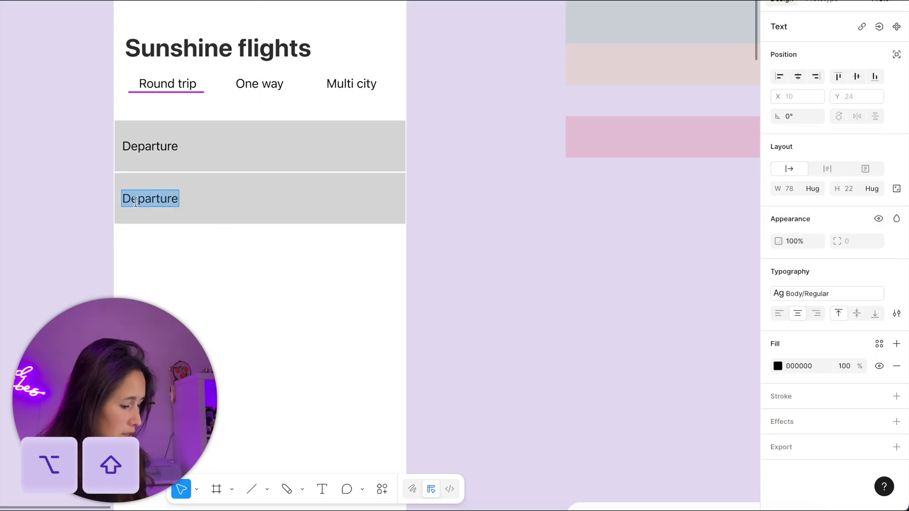
text(Arriav)
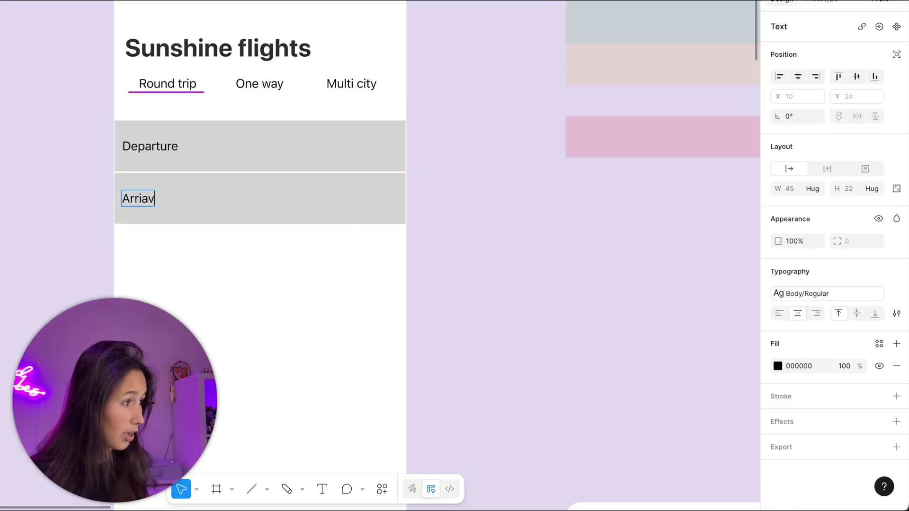
text(l)
right_click(136, 203)
click(164, 209)
key(Escape)
click(201, 269)
ctrl+scroll(170, 248, down, 5)
scroll(351, 228, down, 4)
scroll(351, 228, right, 3)
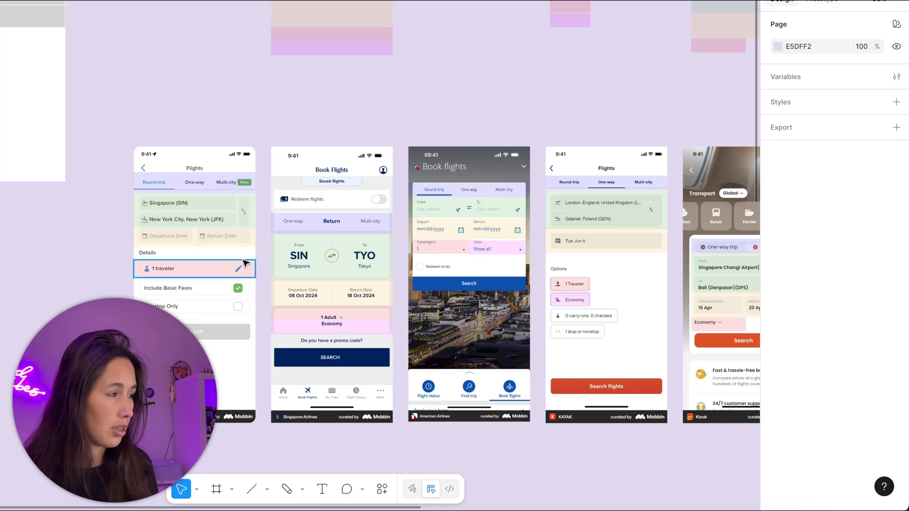
scroll(202, 228, right, 5)
scroll(202, 227, down, 3)
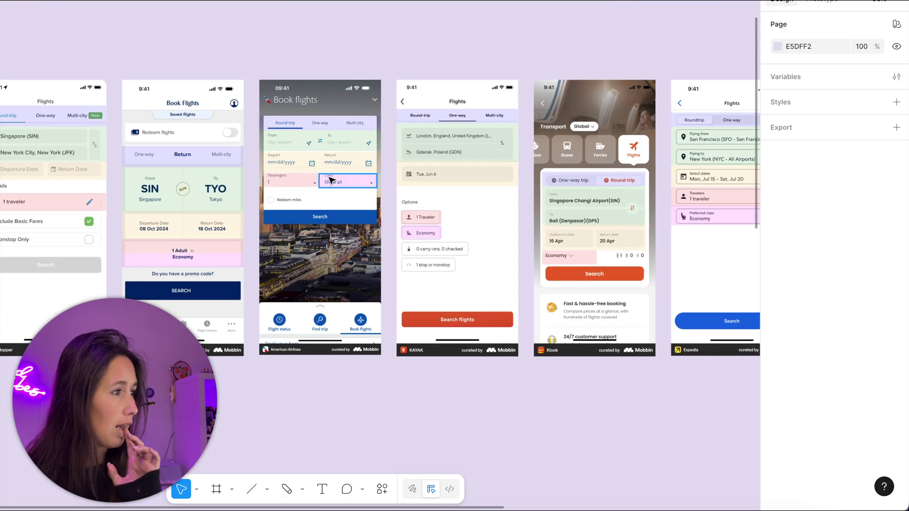
scroll(327, 175, right, 5)
scroll(327, 175, down, 1)
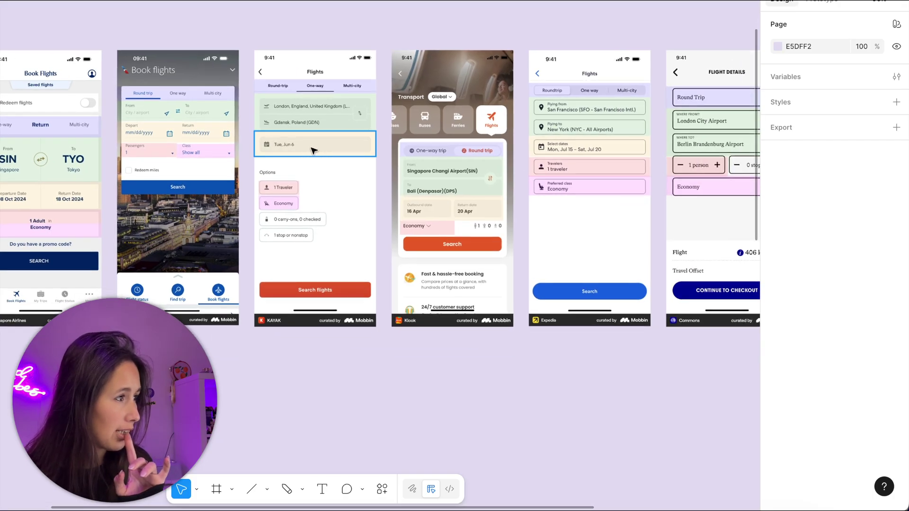
scroll(320, 100, right, 5)
scroll(319, 99, down, 1)
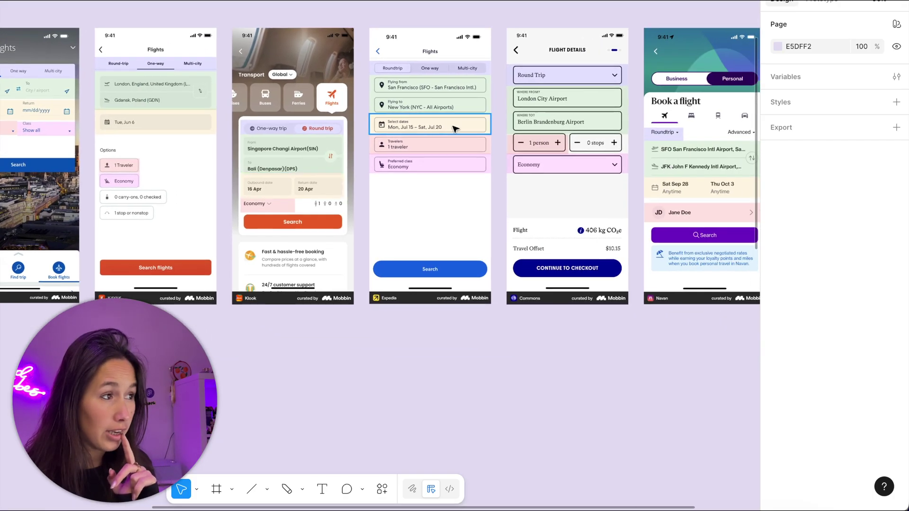
scroll(455, 126, right, 5)
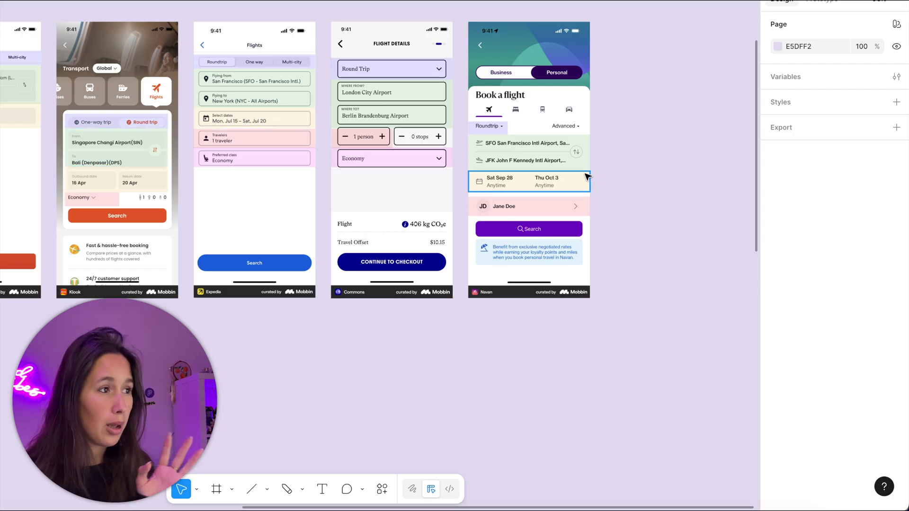
scroll(488, 183, left, 12)
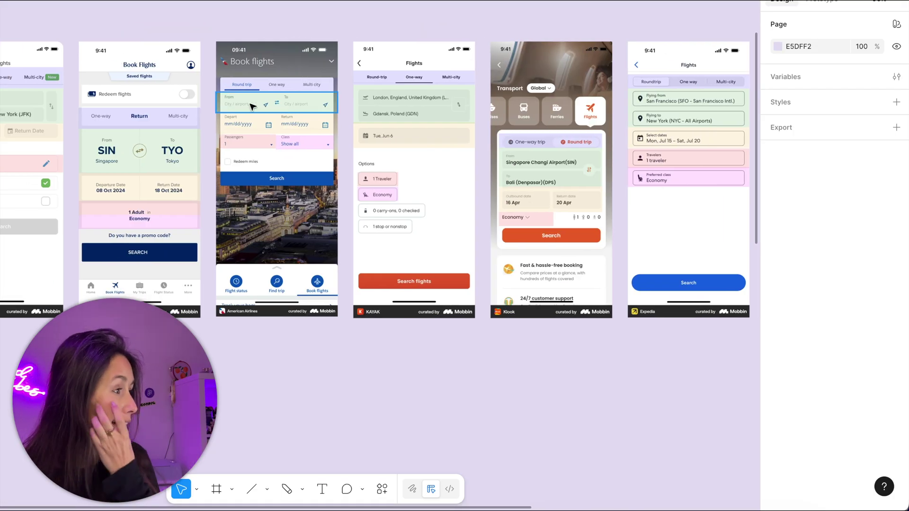
scroll(336, 62, left, 8)
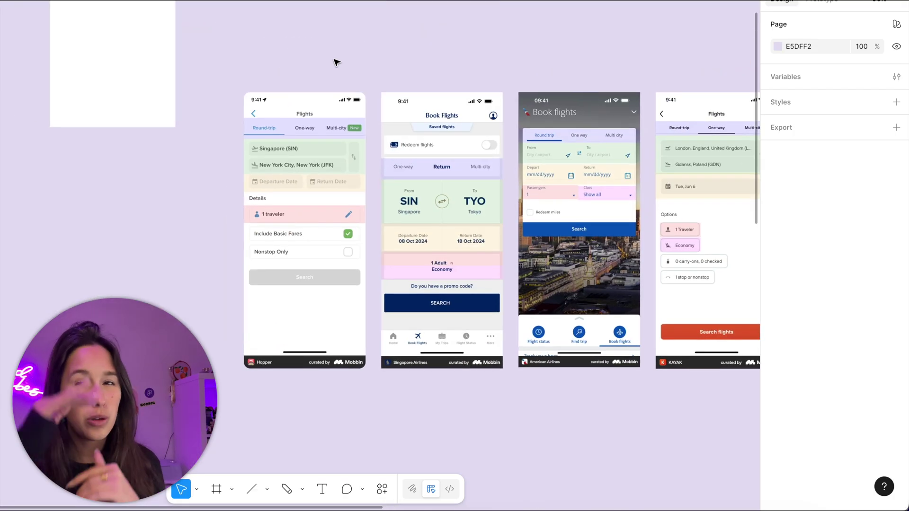
scroll(300, 162, down, 5)
scroll(183, 51, up, 8)
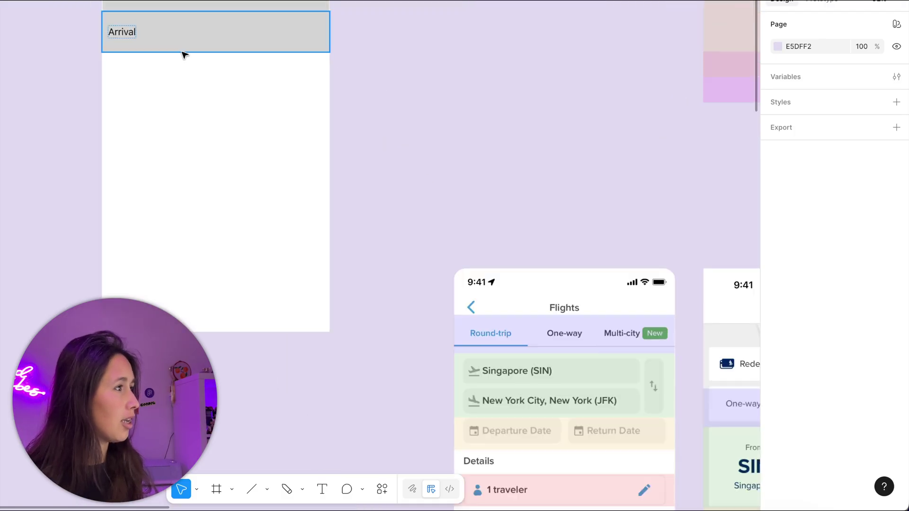
Duplicate the Arrival row and label the two rows 'Departure airport' and 'Arrival airport'
click(189, 50)
drag(189, 51, 191, 91)
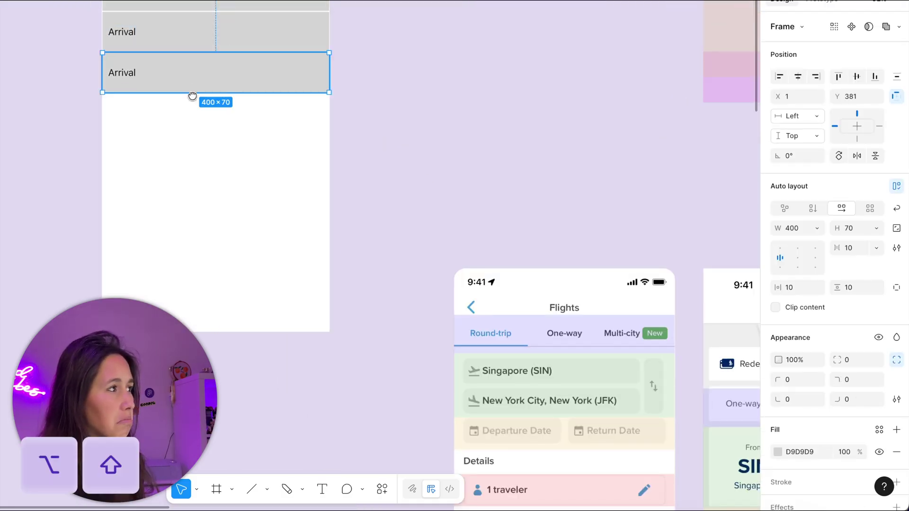
scroll(201, 121, up, 5)
scroll(201, 121, left, 3)
double_click(194, 108)
key(Left)
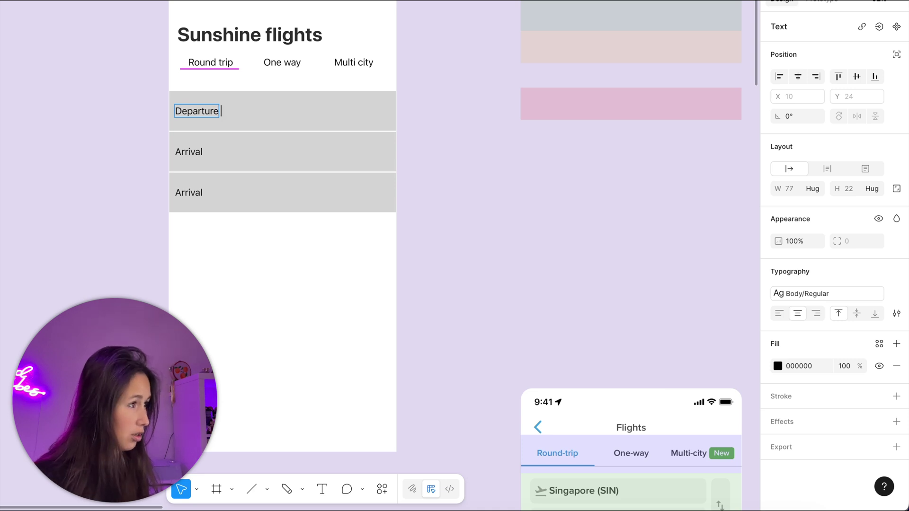
text(airpo)
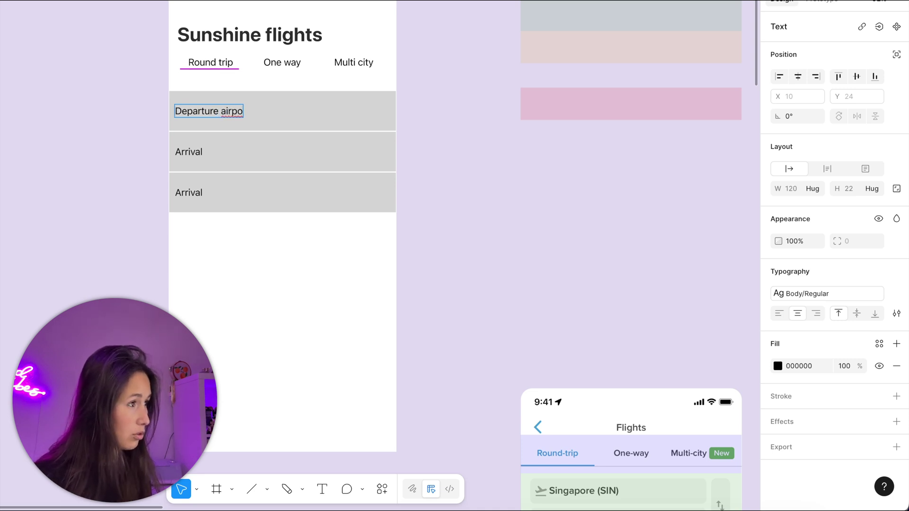
text(rt)
key(ctrl+a)
click(219, 124)
double_click(228, 114)
double_click(193, 151)
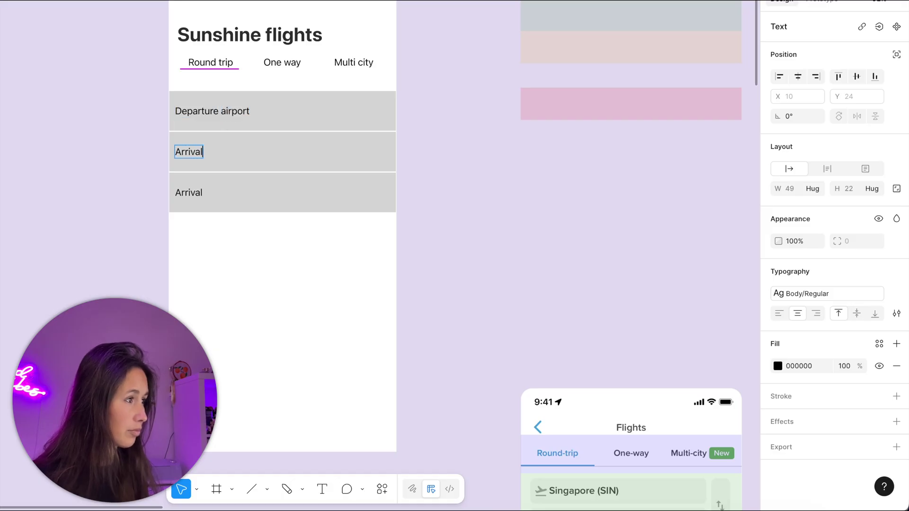
text(airport)
Label the third row 'Departure and arrival dates', correcting 'ariival' and capitalising the D
double_click(192, 194)
double_click(192, 195)
text(departure)
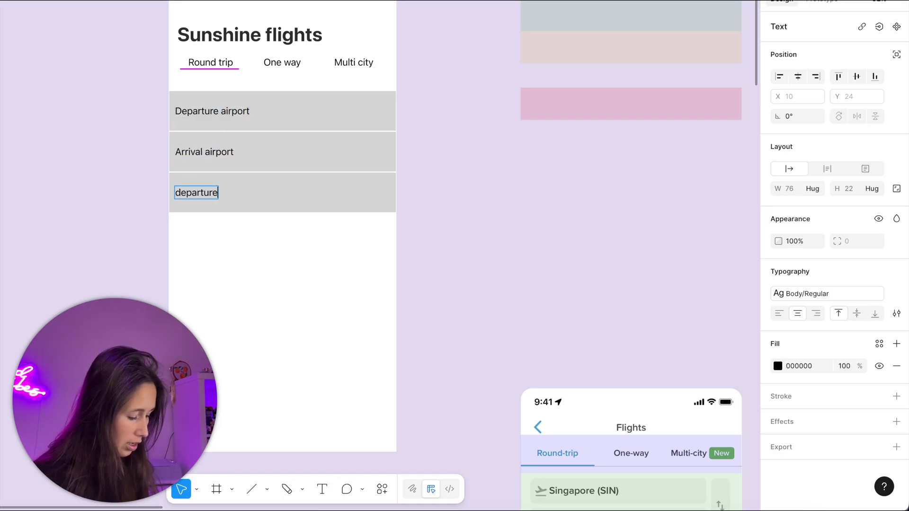
text( and ariival dates)
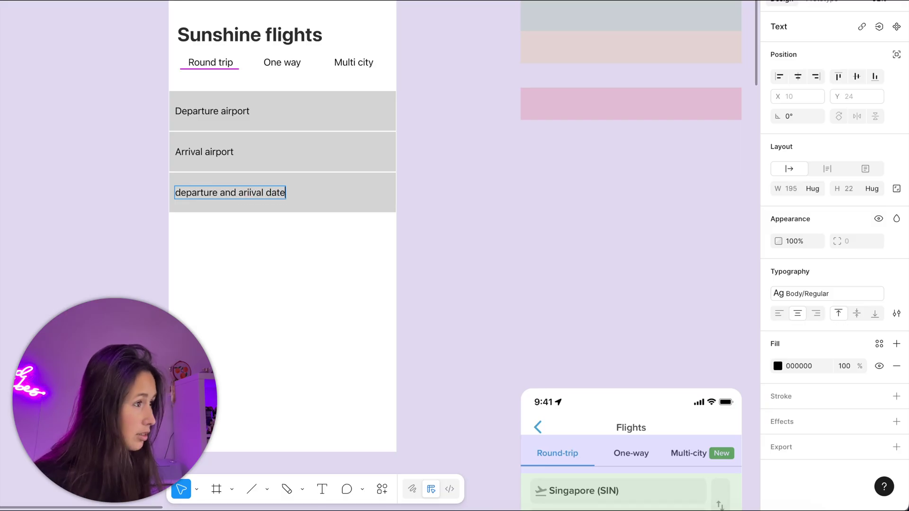
right_click(240, 191)
click(266, 205)
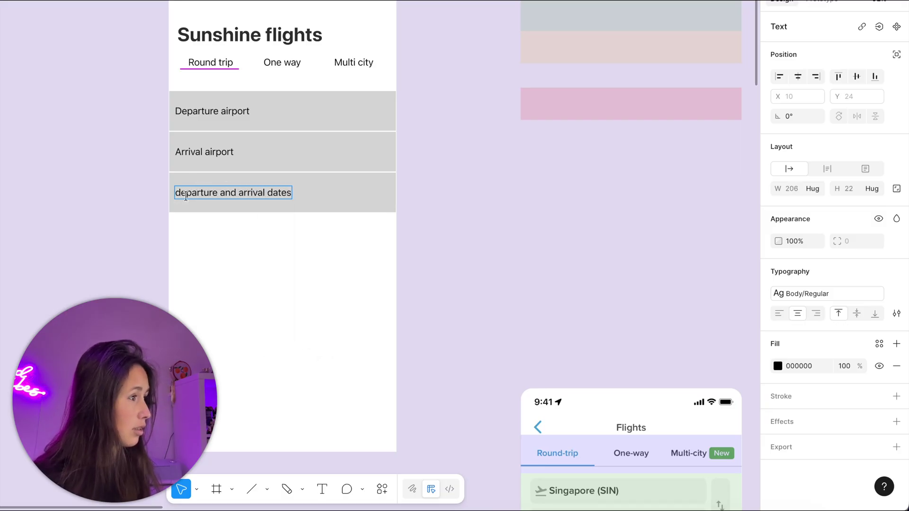
key(BackSpace)
text(D)
key(Escape)
click(243, 253)
Duplicate the dates row directly below it and label the copy 'Passengers'
scroll(274, 188, down, 5)
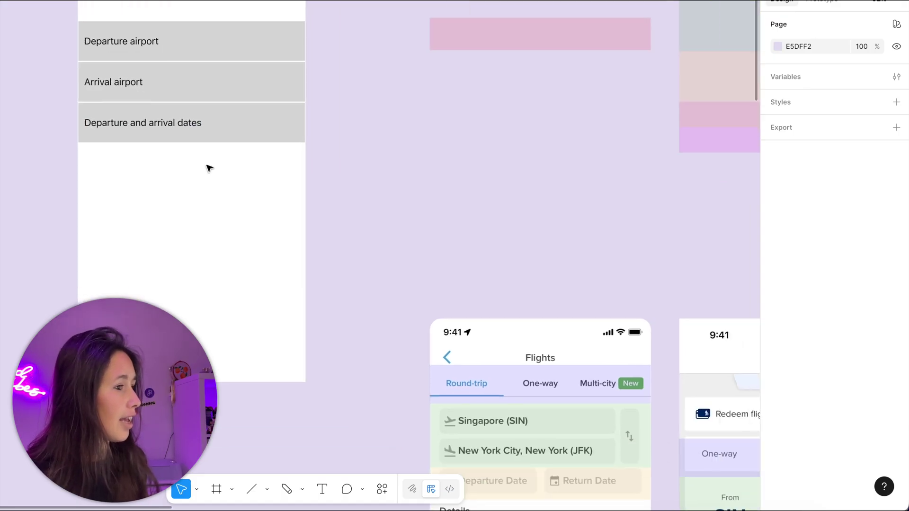
scroll(310, 195, down, 3)
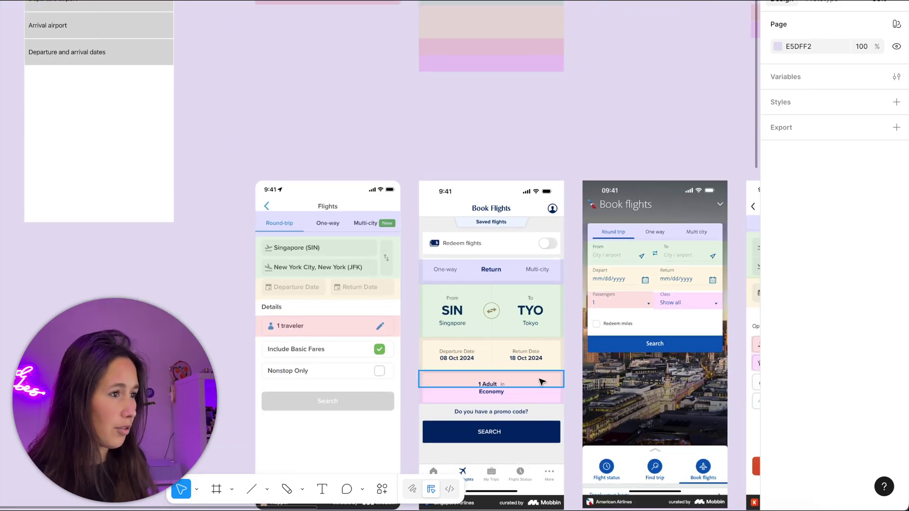
scroll(544, 381, up, 3)
scroll(544, 382, left, 1)
click(133, 219)
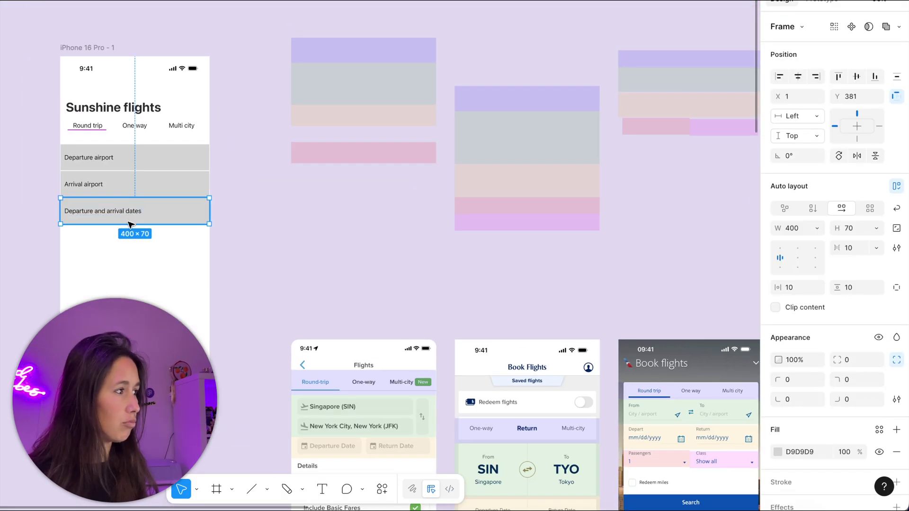
drag(134, 218, 132, 251)
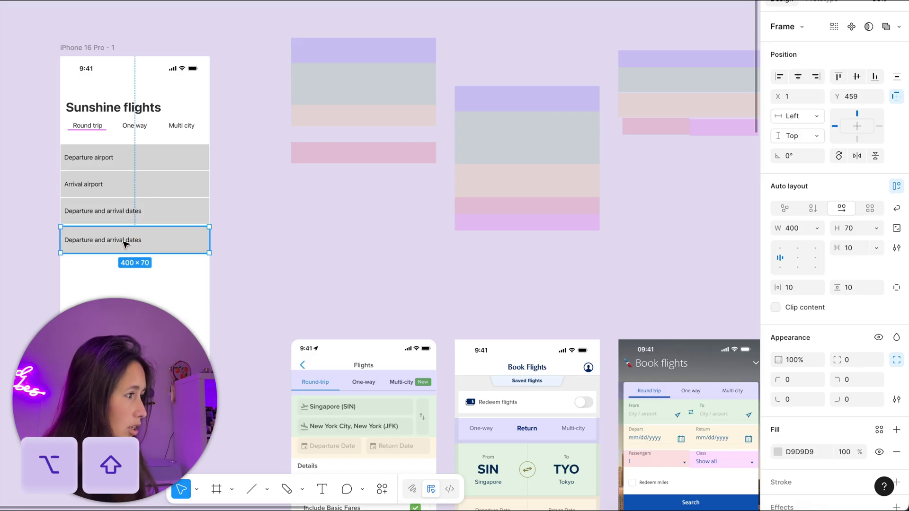
double_click(124, 241)
text(Passengers)
key(Escape)
key(Escape)
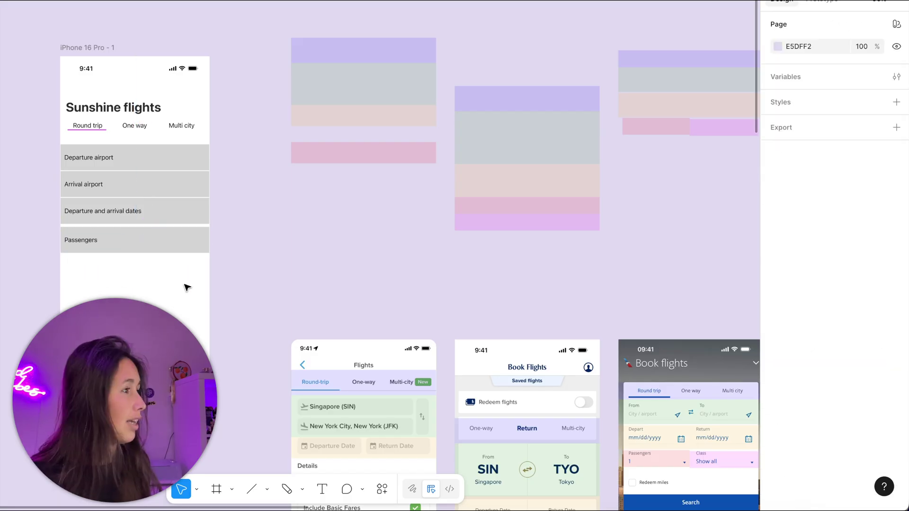
Pan around the canvas to review the reference screens
scroll(134, 225, down, 5)
scroll(134, 225, right, 3)
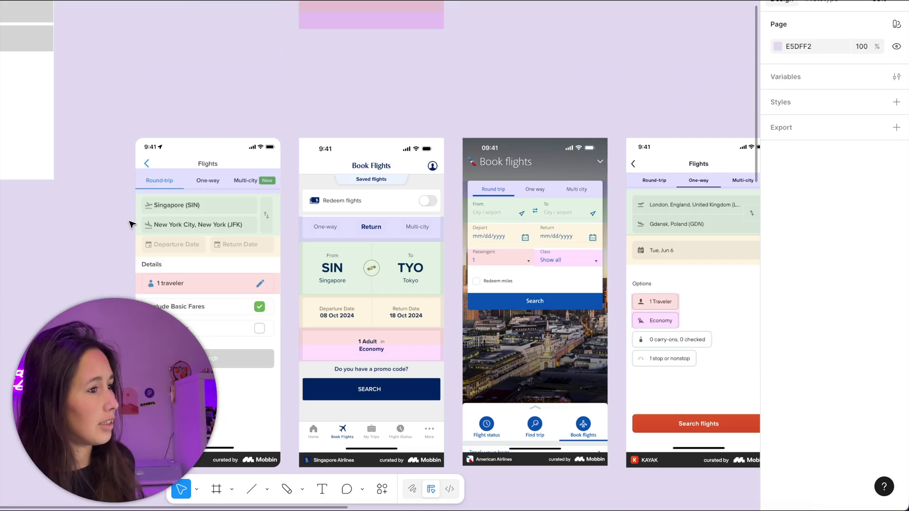
scroll(455, 132, right, 8)
scroll(454, 133, up, 4)
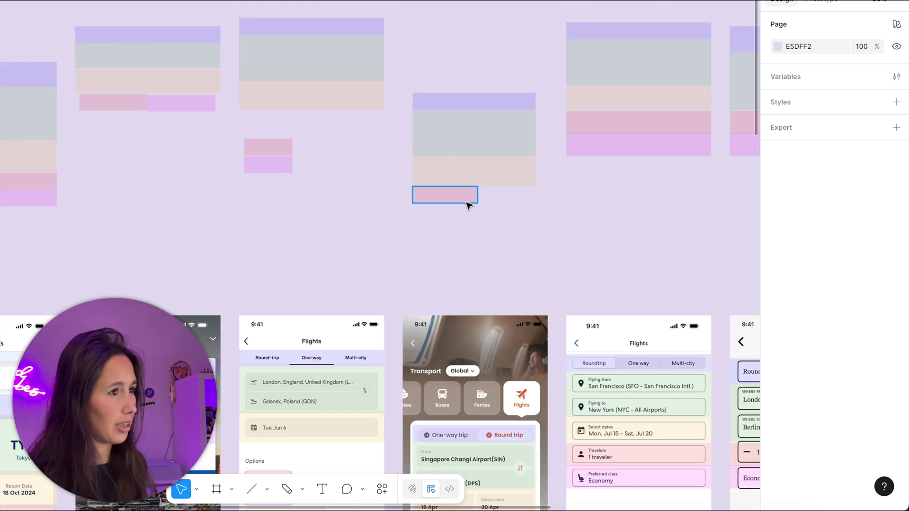
ctrl+scroll(464, 210, down, 2)
scroll(509, 170, right, 2)
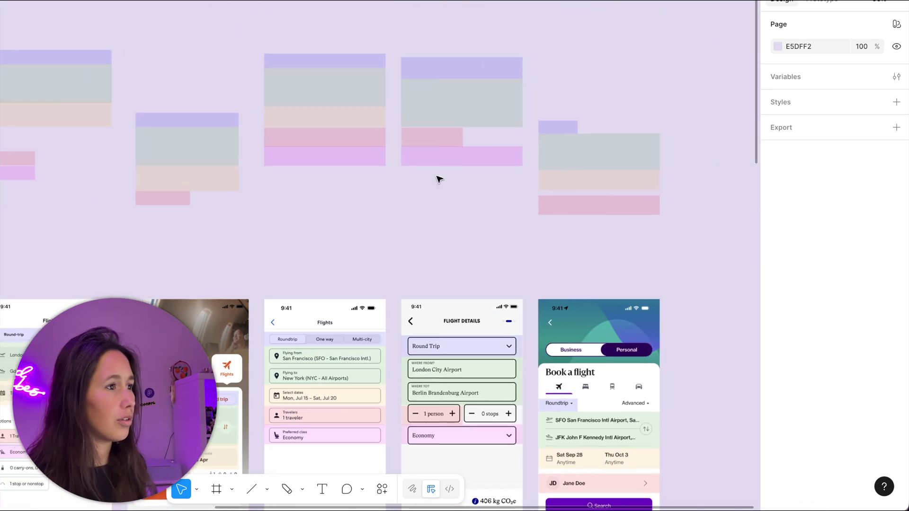
ctrl+scroll(483, 187, down, 2)
scroll(483, 187, left, 3)
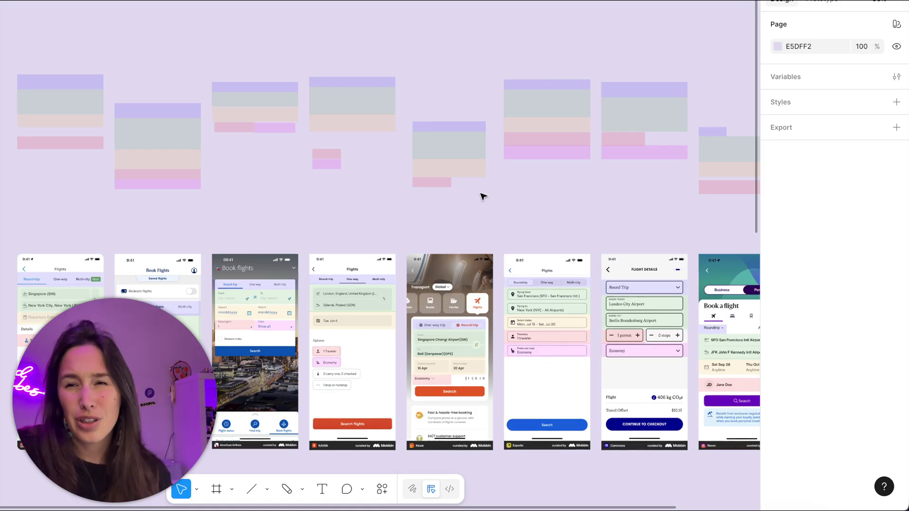
scroll(262, 209, left, 7)
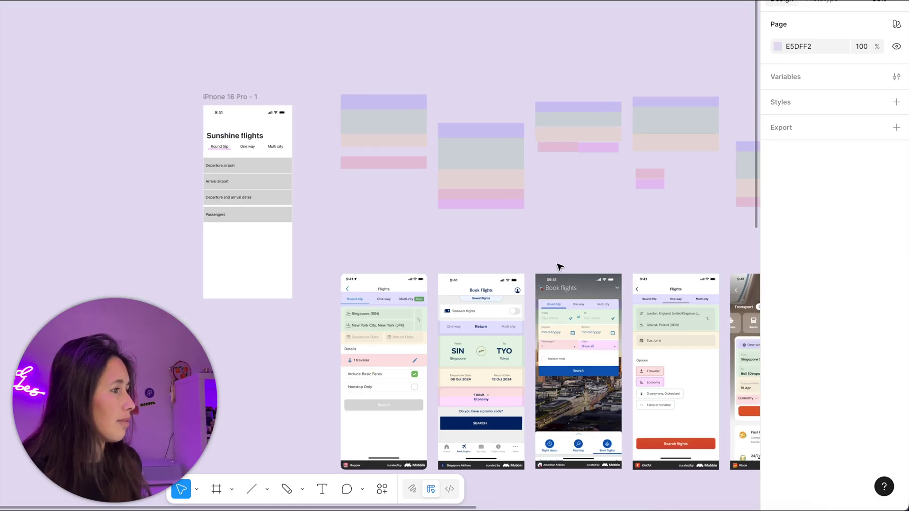
ctrl+scroll(124, 255, up, 5)
Duplicate the Passengers row beneath it and label the copy 'Cabin'
ctrl+scroll(391, 164, up, 2)
click(416, 179)
drag(417, 179, 396, 213)
double_click(304, 220)
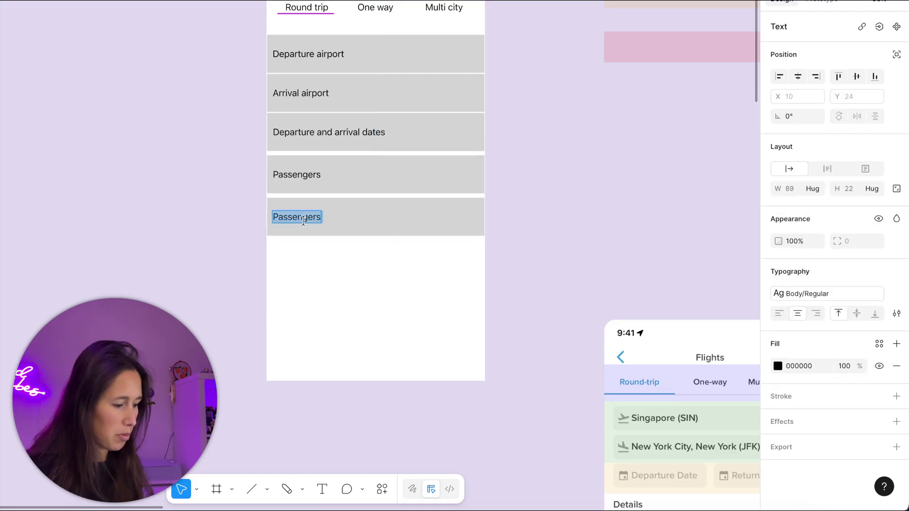
text(Cabin)
key(Escape)
key(Escape)
Place a copy of the Cabin row near the screen bottom and label it 'CTA'
scroll(290, 215, right, 3)
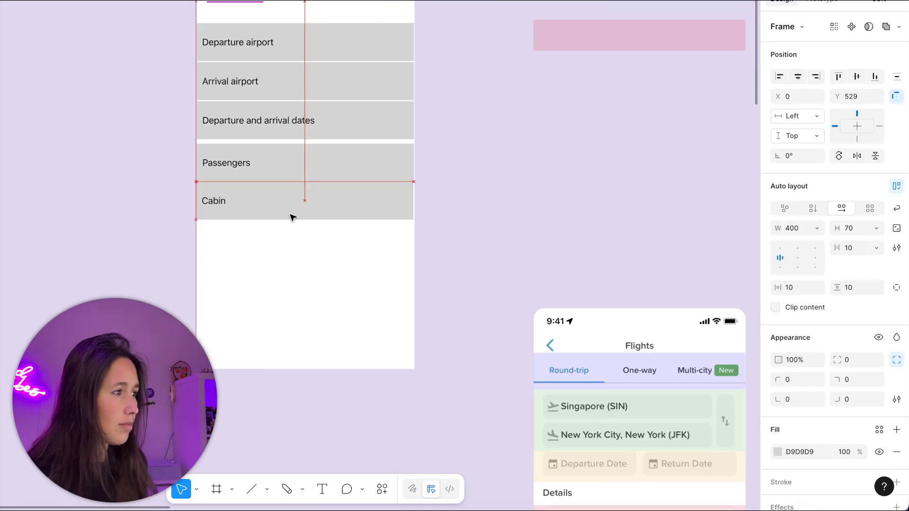
drag(339, 215, 197, 320)
double_click(207, 315)
double_click(208, 315)
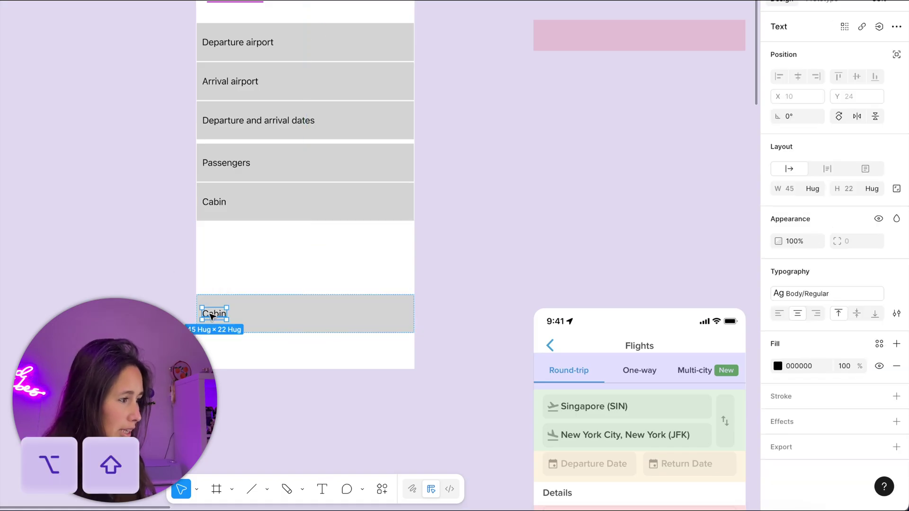
text(CTA)
key(Escape)
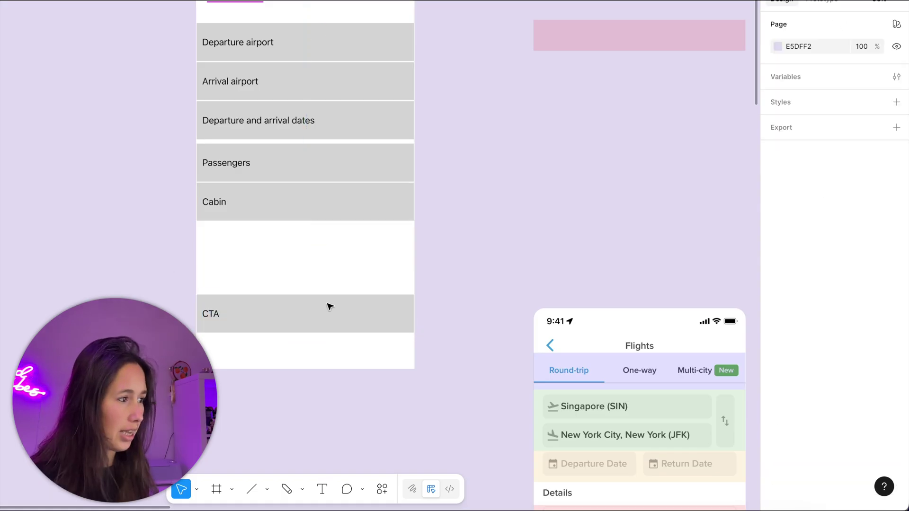
Centre the CTA label in its row and apply the Body/Emphasized text style
click(328, 307)
click(798, 258)
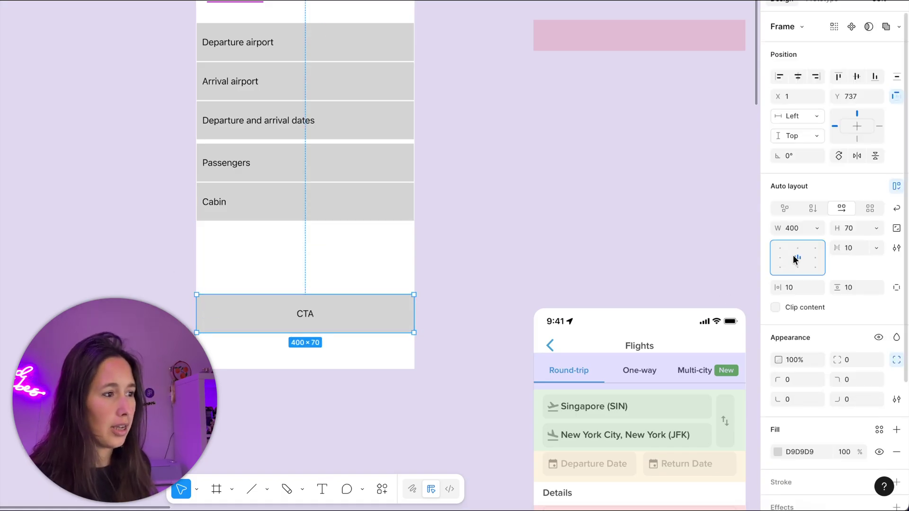
click(548, 237)
double_click(306, 318)
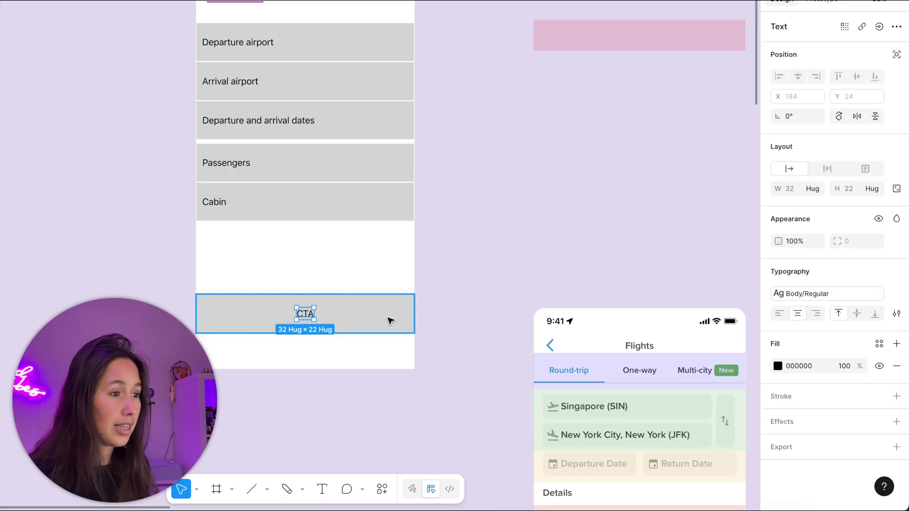
click(822, 294)
scroll(677, 412, down, 1)
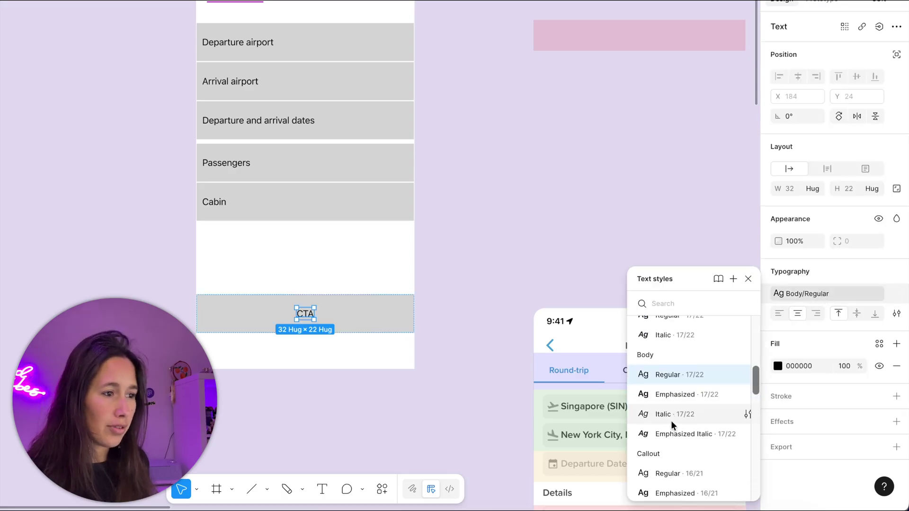
scroll(672, 421, up, 1)
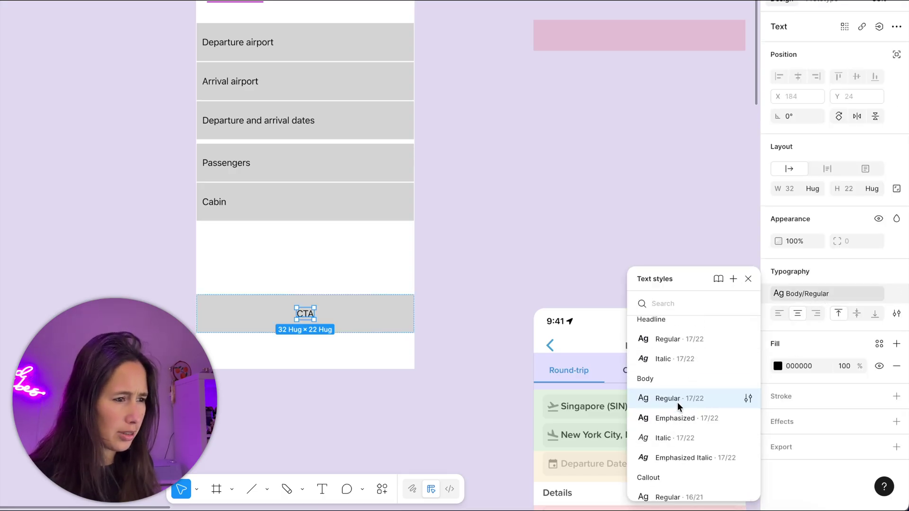
click(675, 418)
click(555, 236)
scroll(554, 235, down, 5)
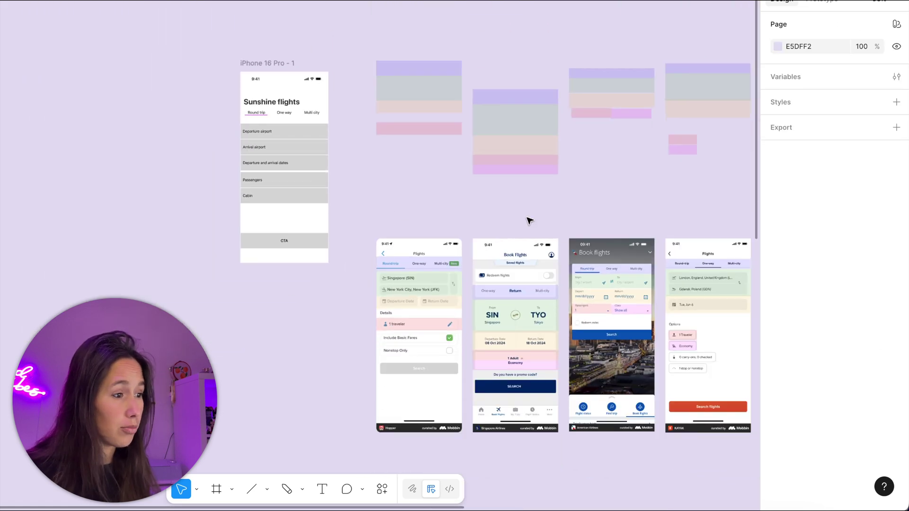
drag(531, 222, 331, 201)
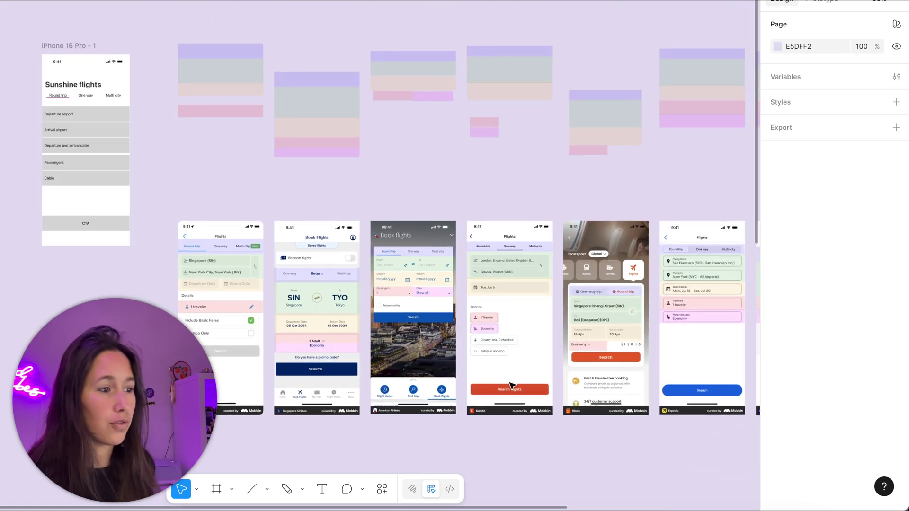
scroll(254, 259, down, 3)
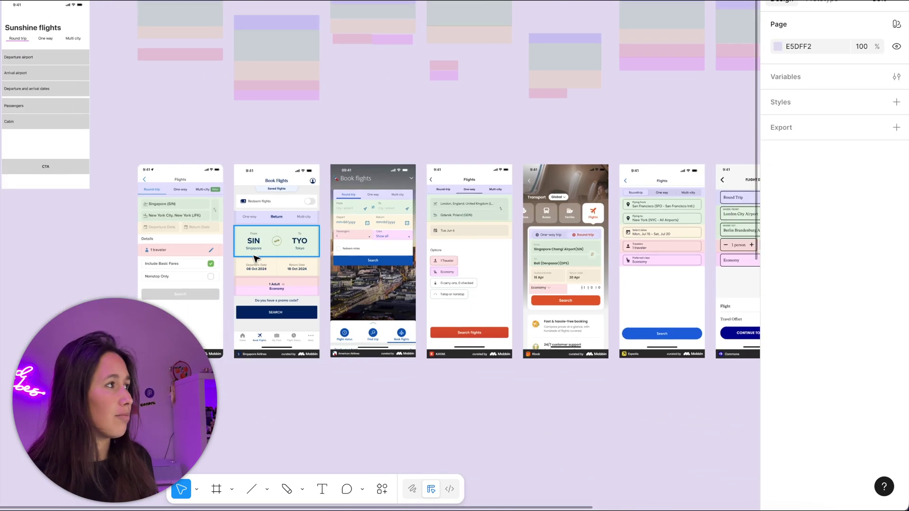
scroll(254, 260, left, 5)
scroll(126, 140, up, 10)
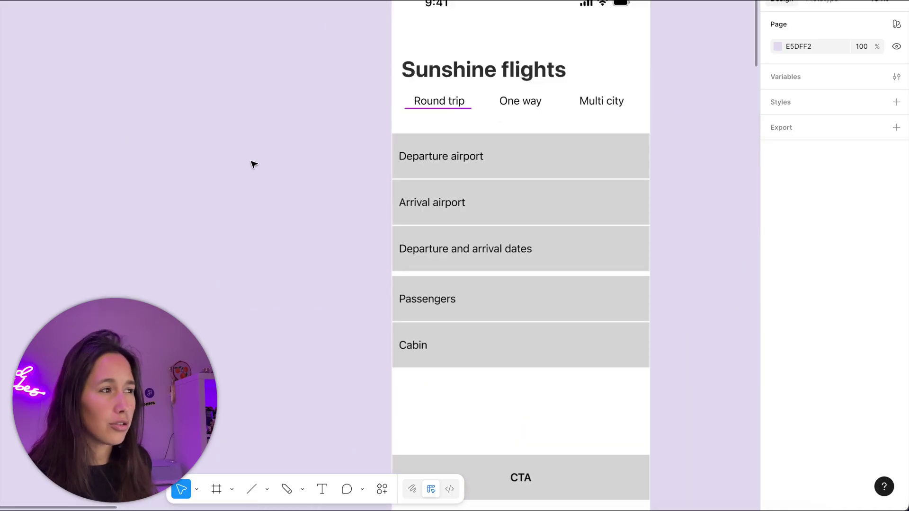
scroll(108, 87, down, 5)
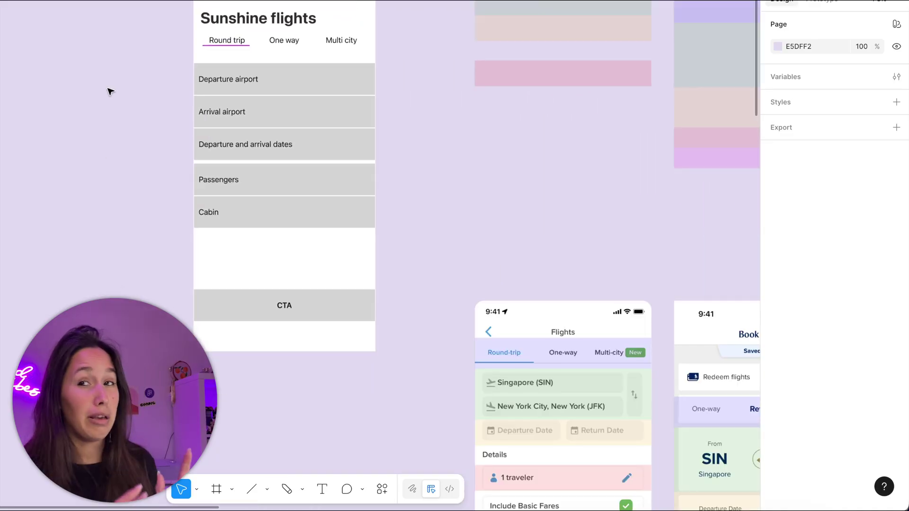
drag(108, 88, 144, 160)
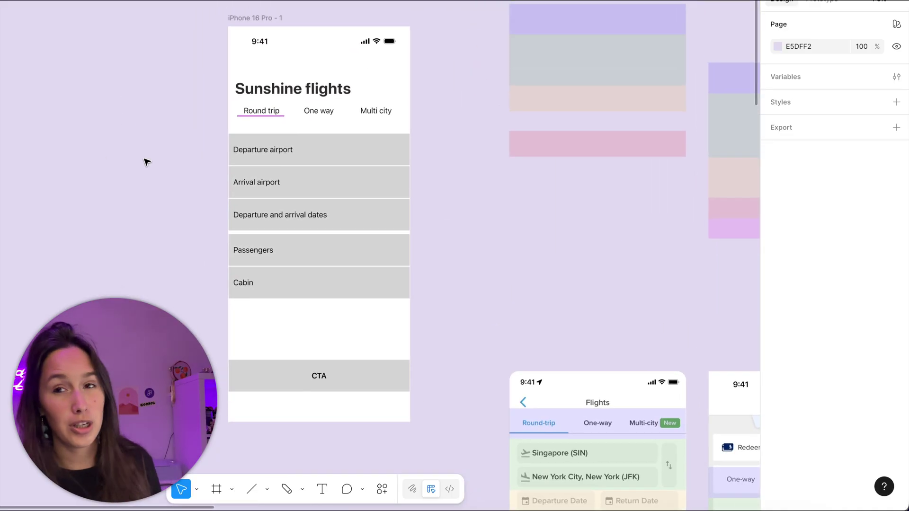